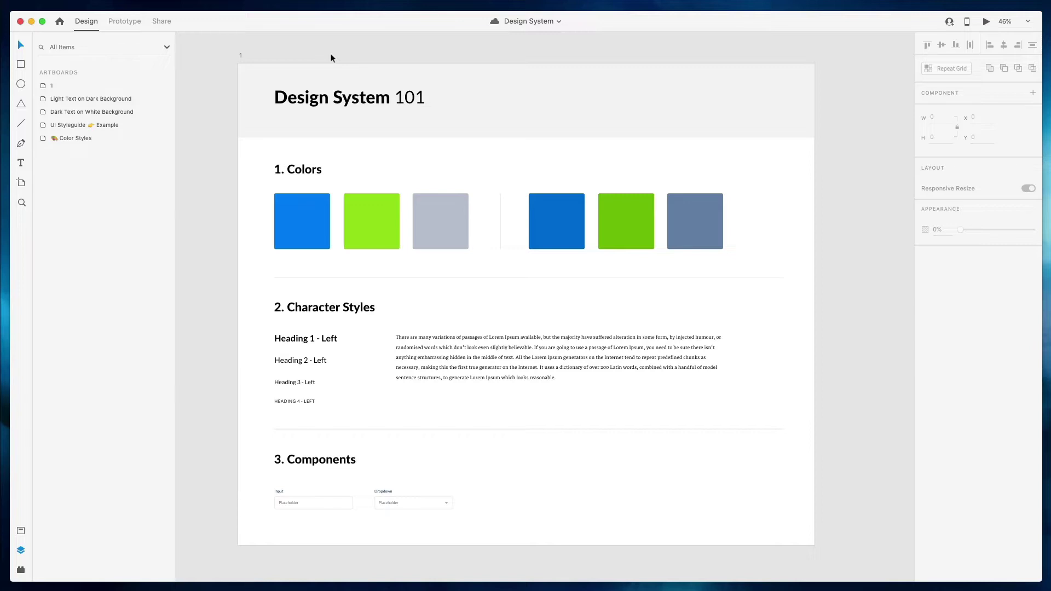
Zoom the canvas to about 100% so the six Colors swatches fill the view
scroll(394, 151, down, 1)
scroll(394, 151, up, 1)
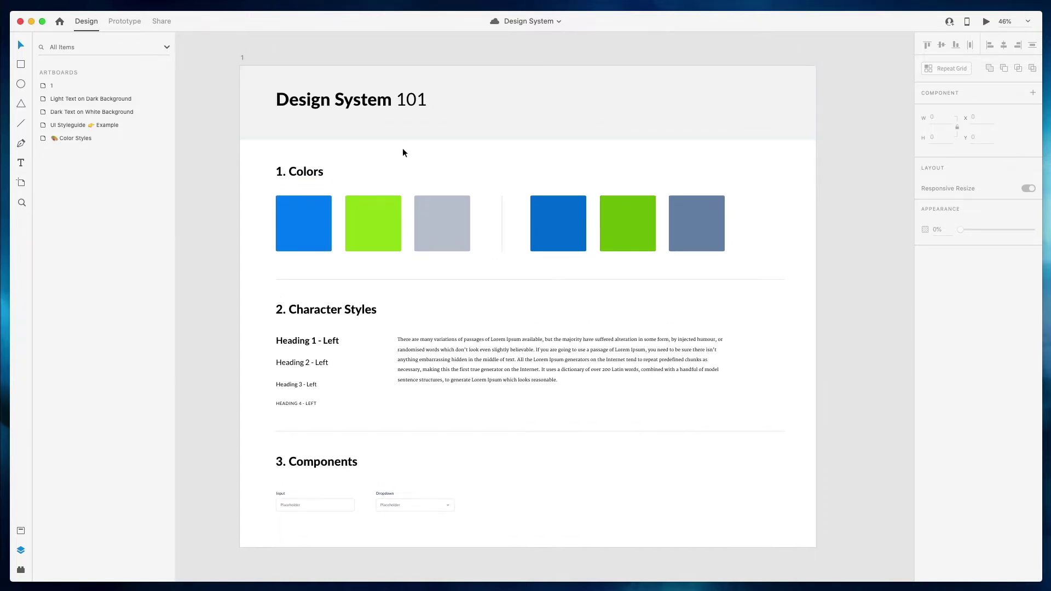
scroll(402, 148, up, 1)
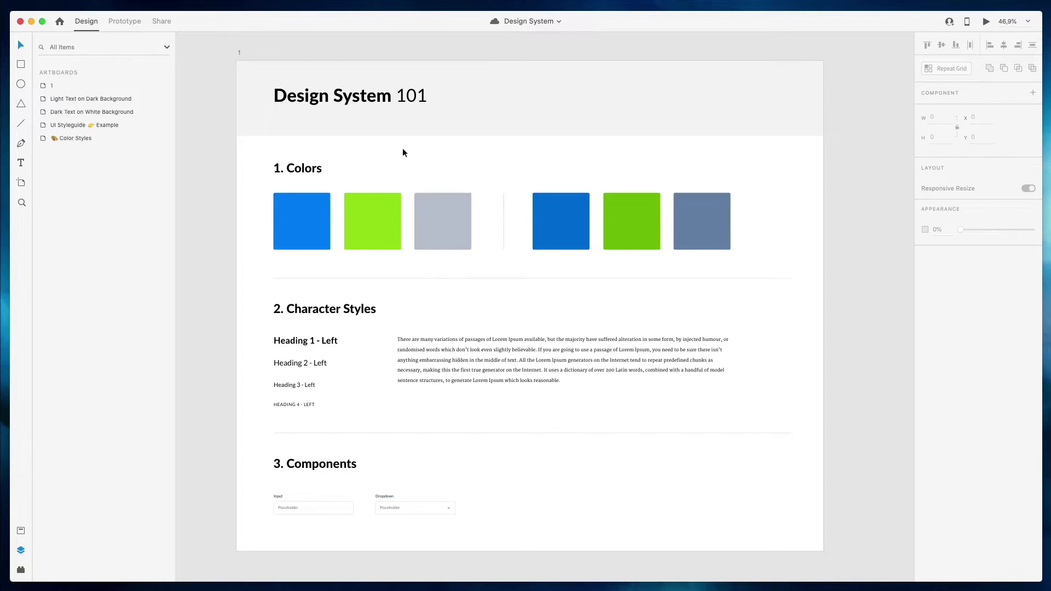
scroll(373, 159, up, 5)
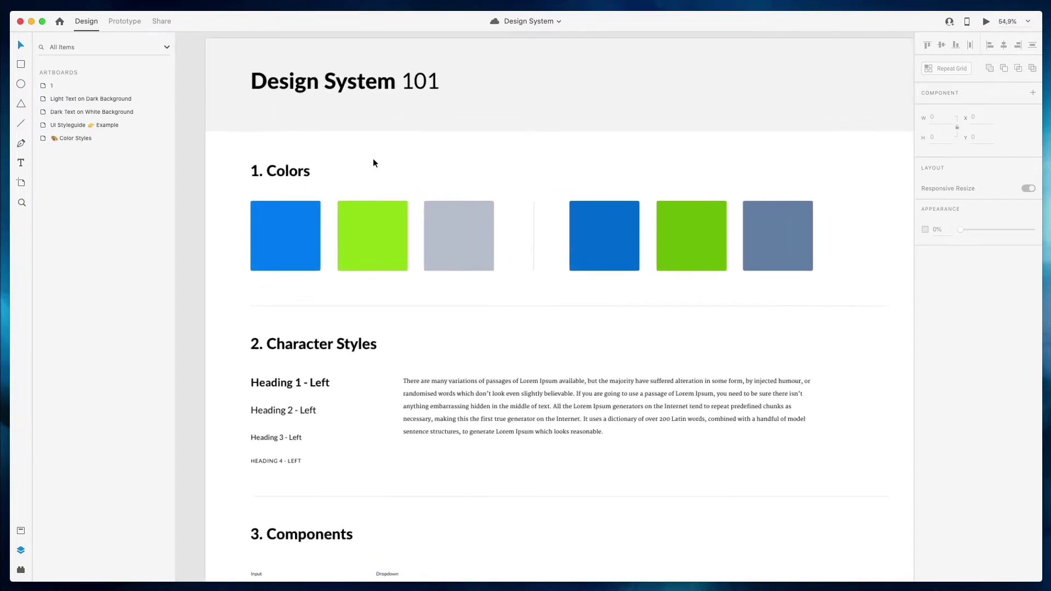
scroll(373, 163, up, 3)
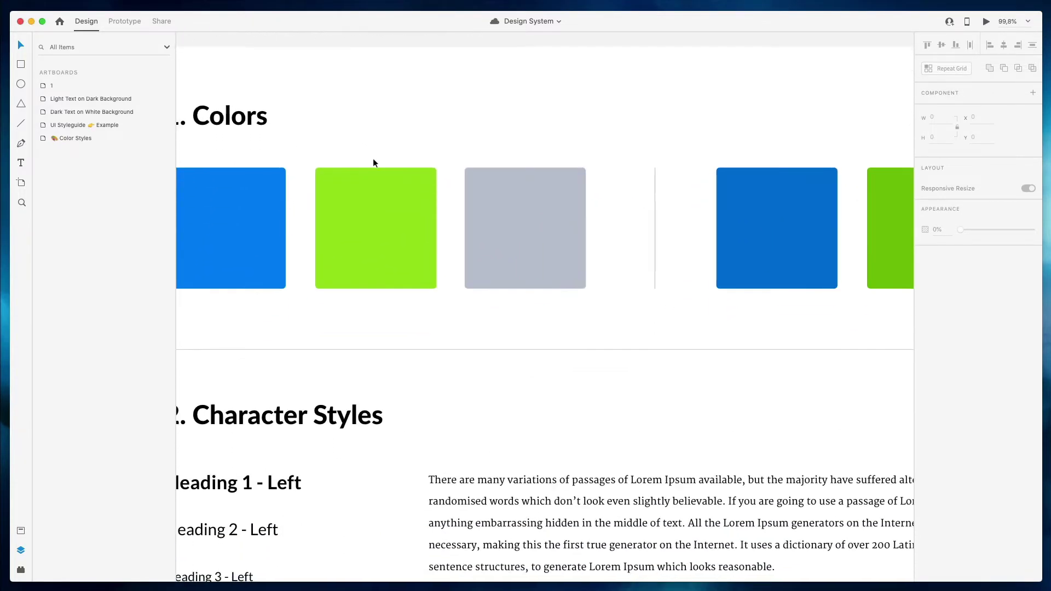
scroll(374, 162, down, 1)
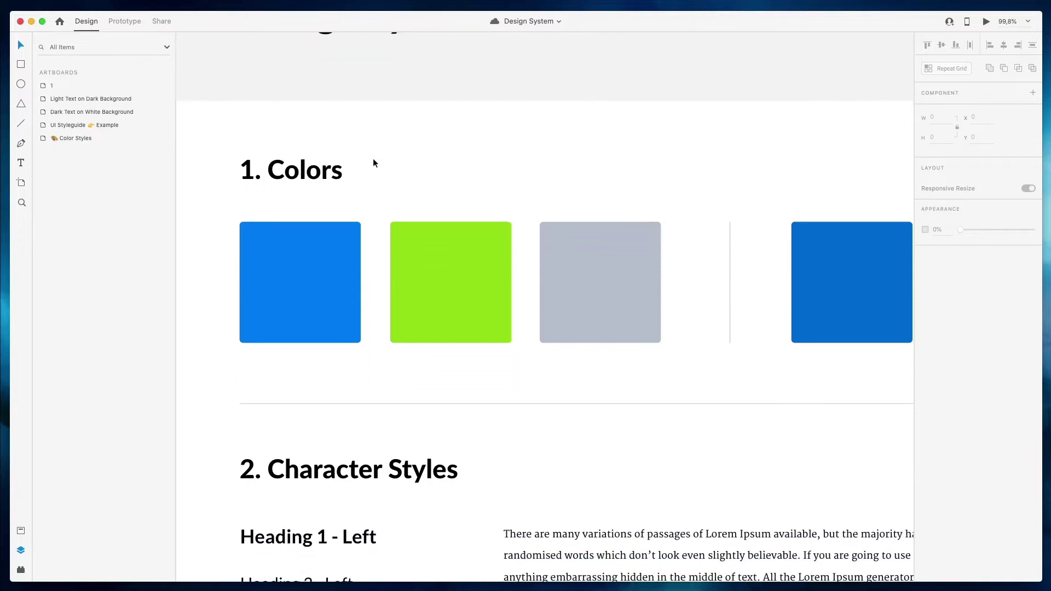
scroll(375, 160, up, 1)
scroll(376, 159, down, 1)
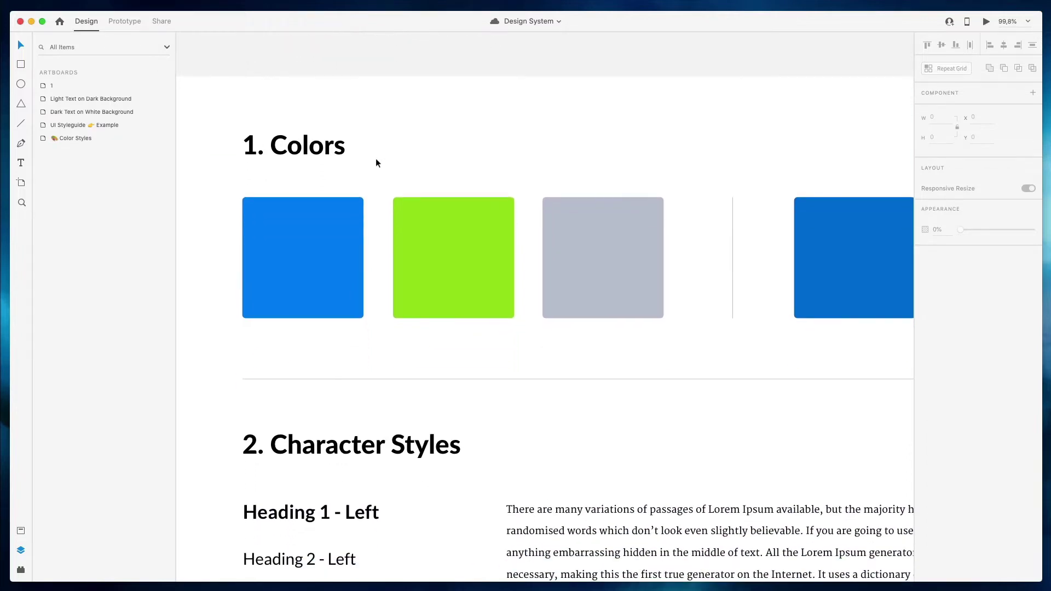
Save the blue square's #0075F7 fill as the first colour in the document assets
click(24, 533)
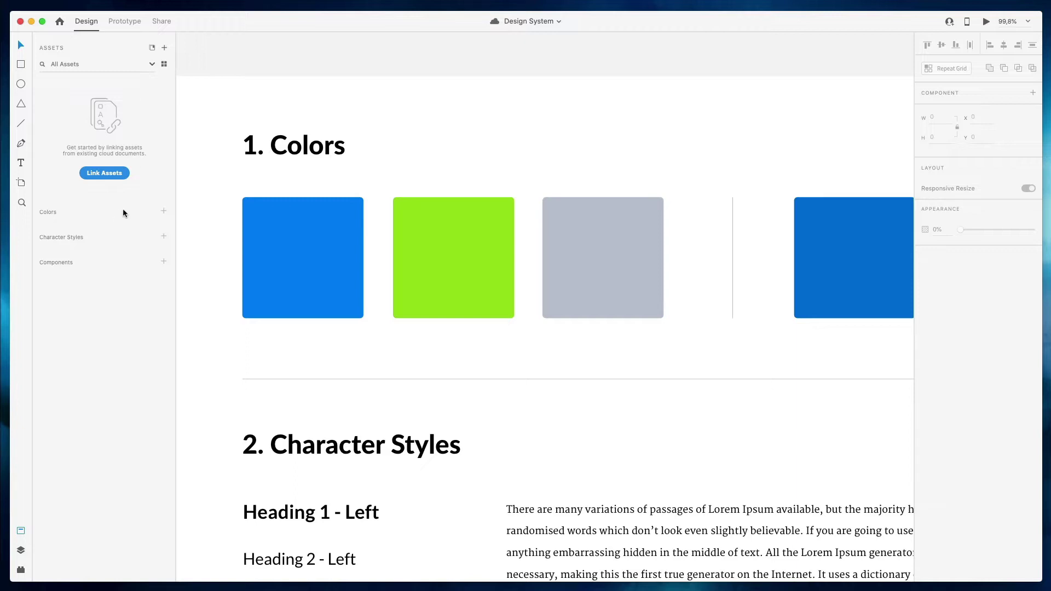
click(305, 227)
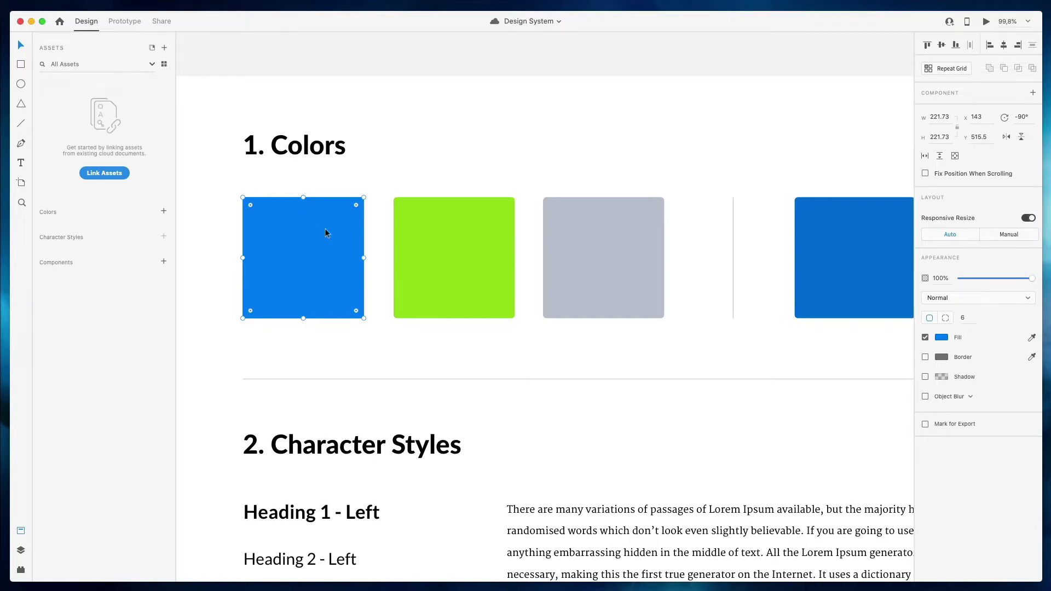
scroll(350, 211, right, 3)
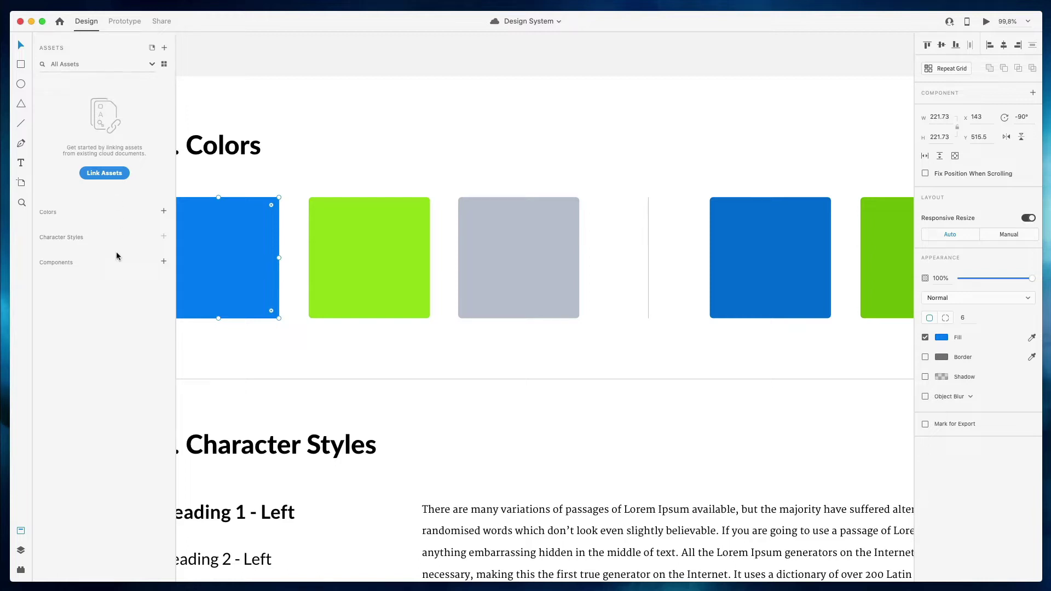
scroll(232, 245, left, 4)
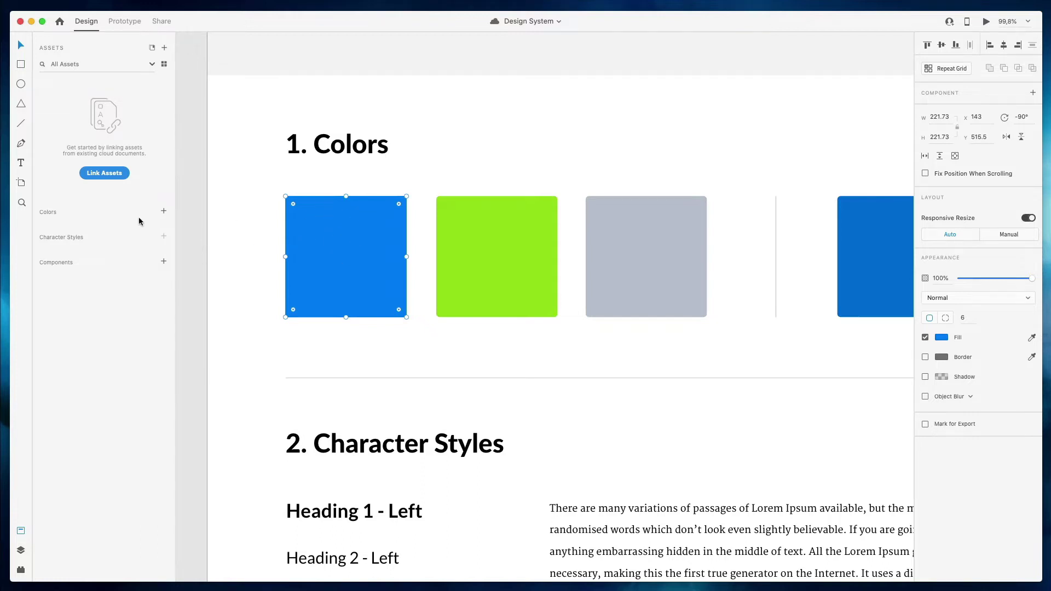
click(163, 211)
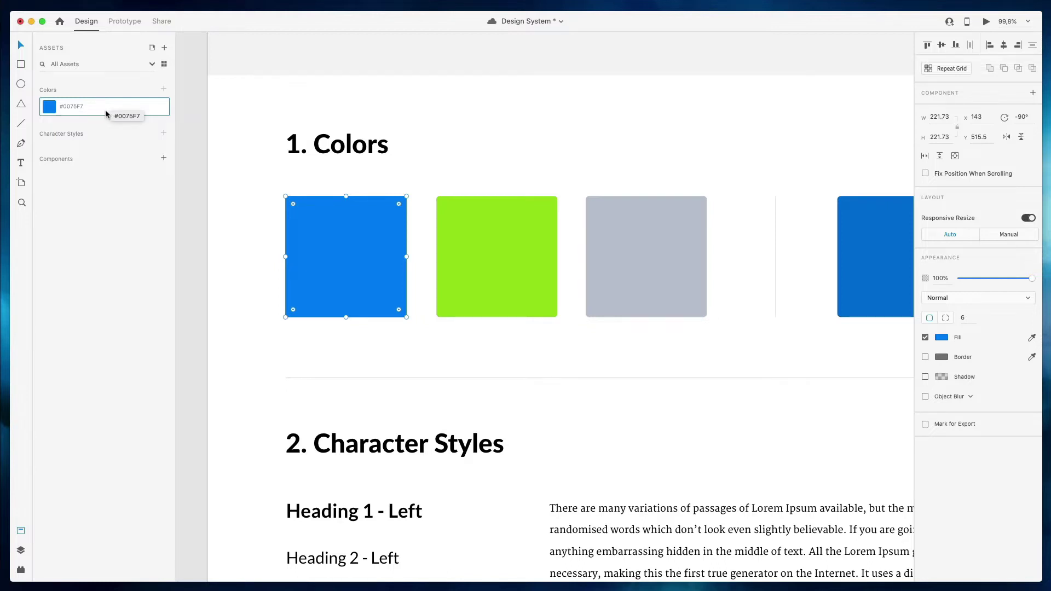
click(244, 152)
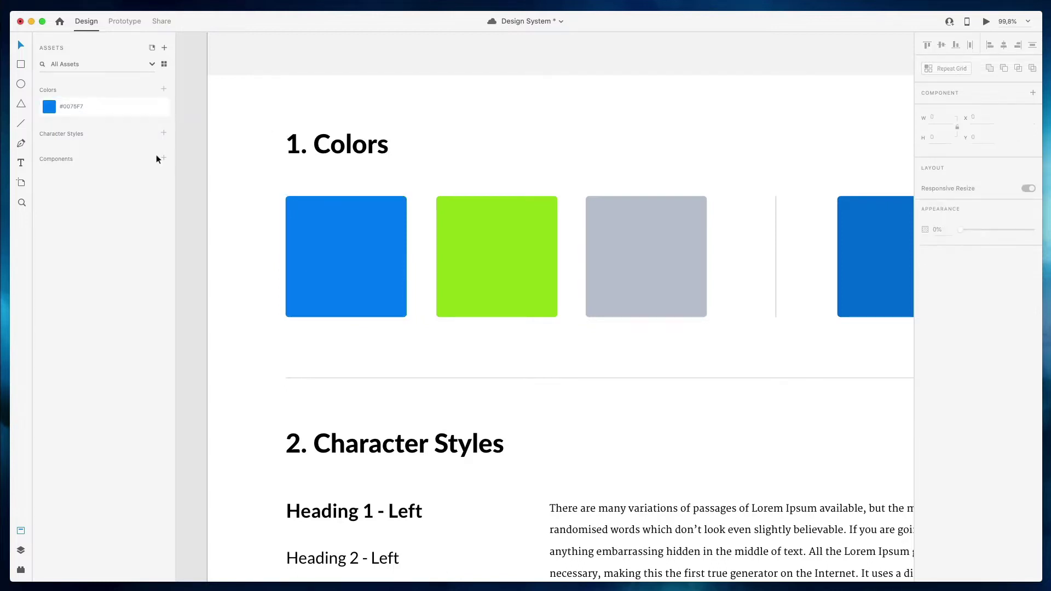
right_click(90, 112)
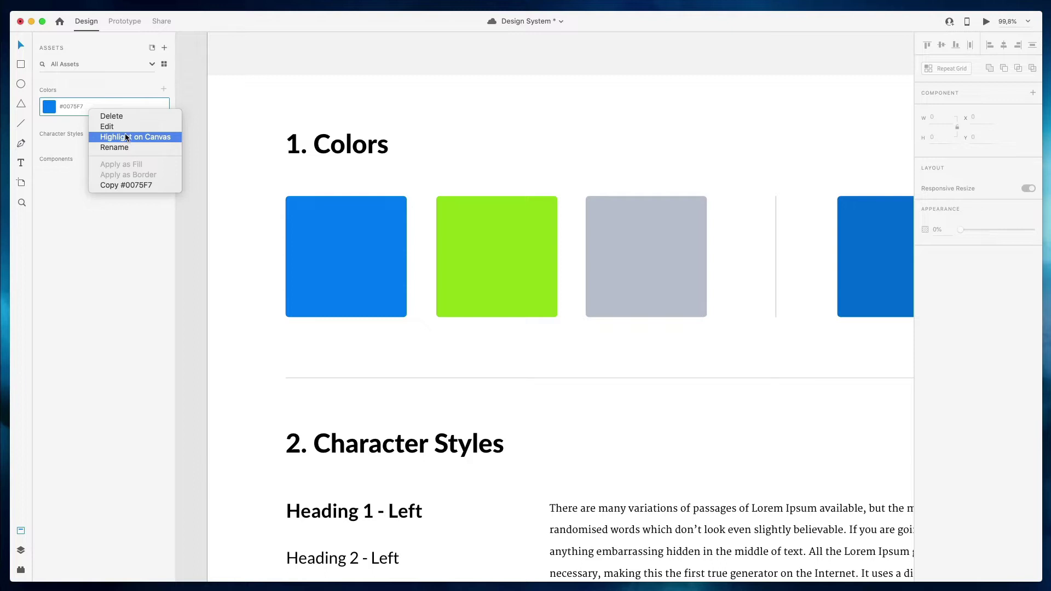
click(125, 132)
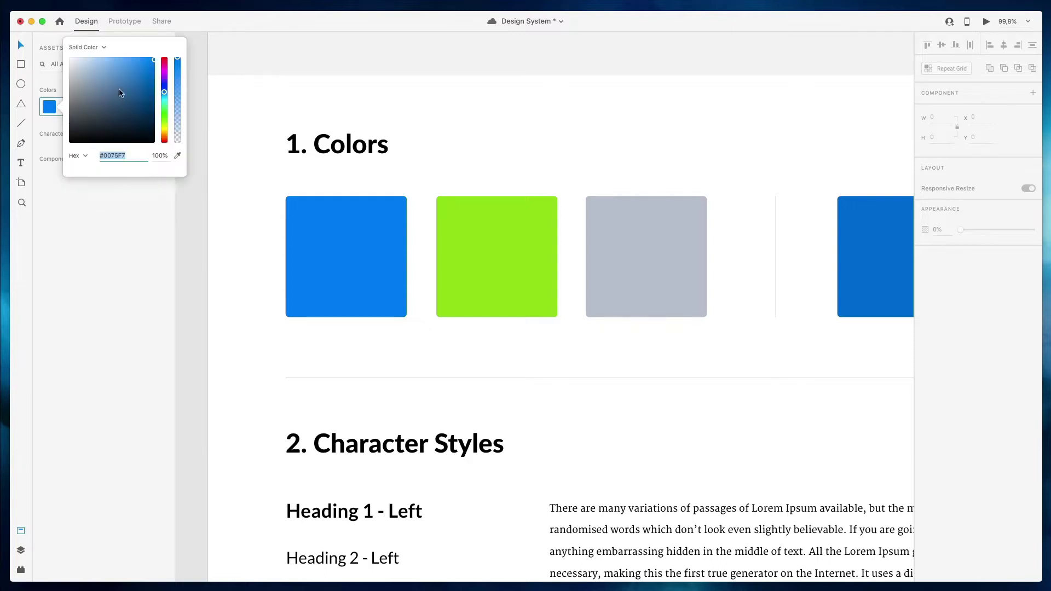
drag(165, 86, 164, 59)
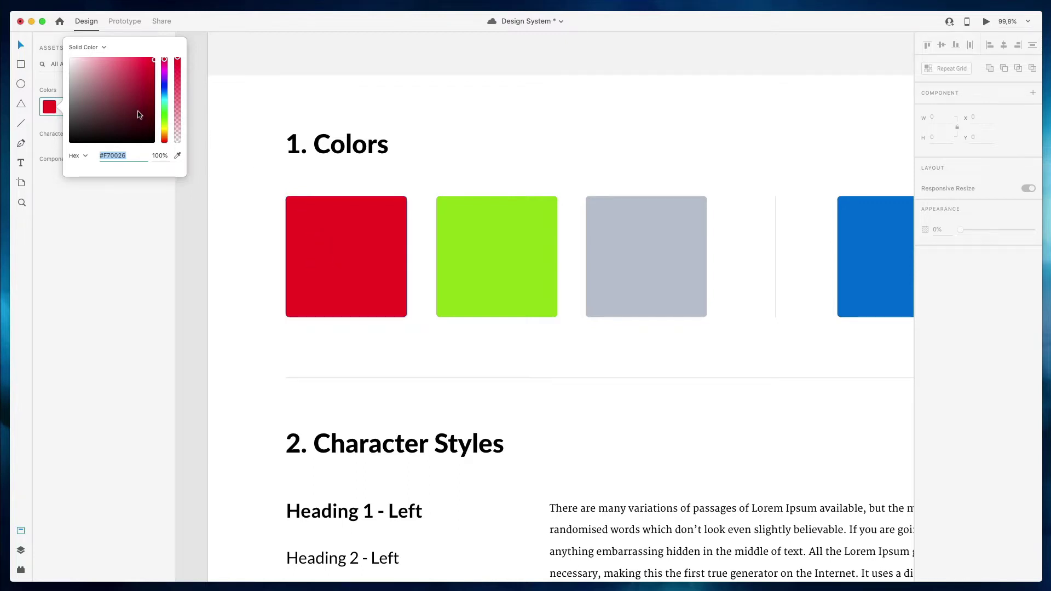
text(#0075F7)
click(160, 212)
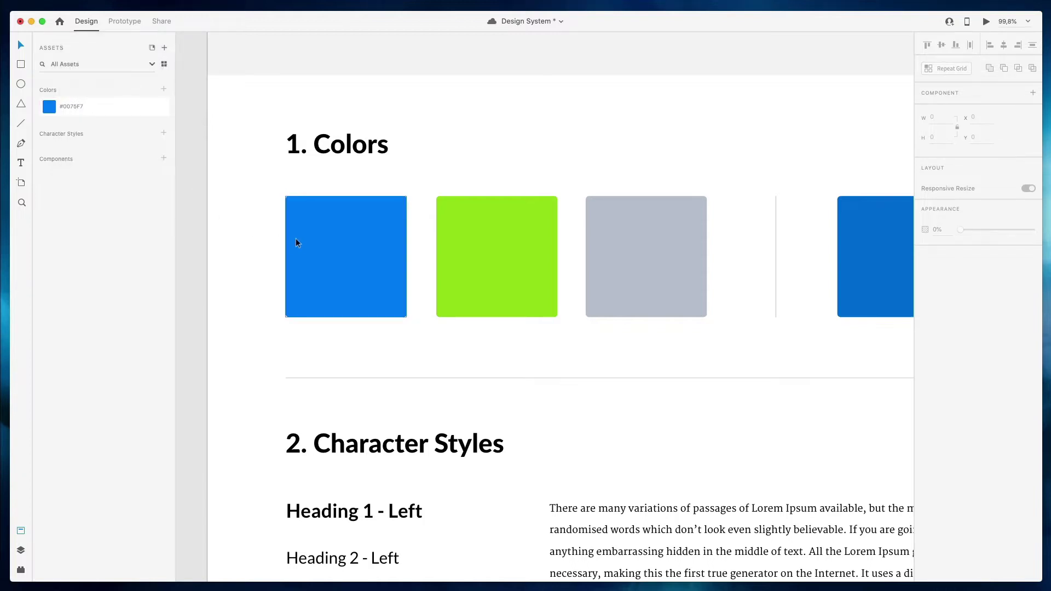
Rename the #0075F7 colour asset to 'Blue' and save the document
double_click(80, 105)
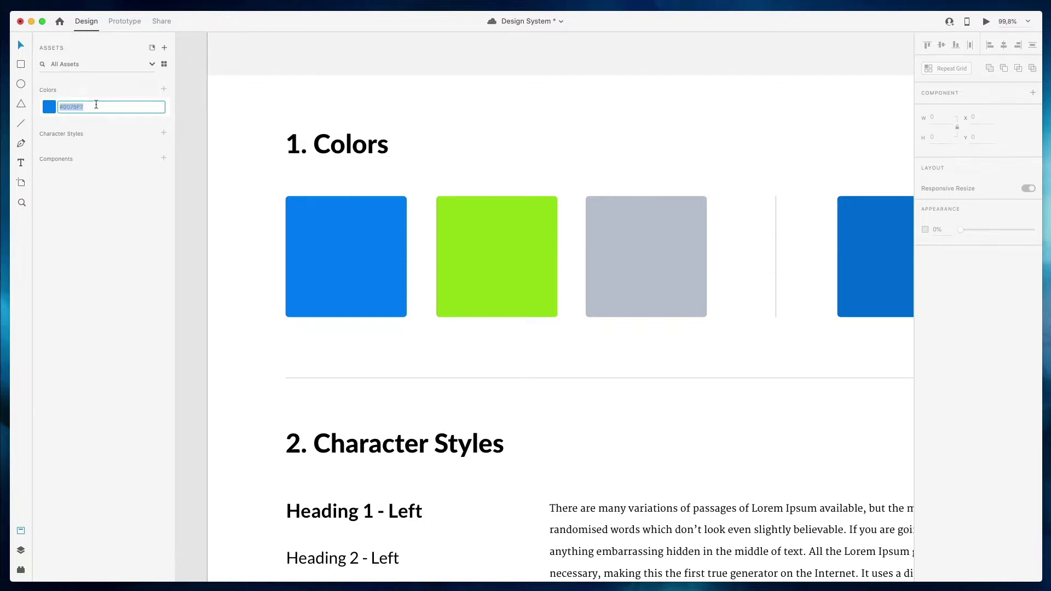
text(Blue)
key(Return)
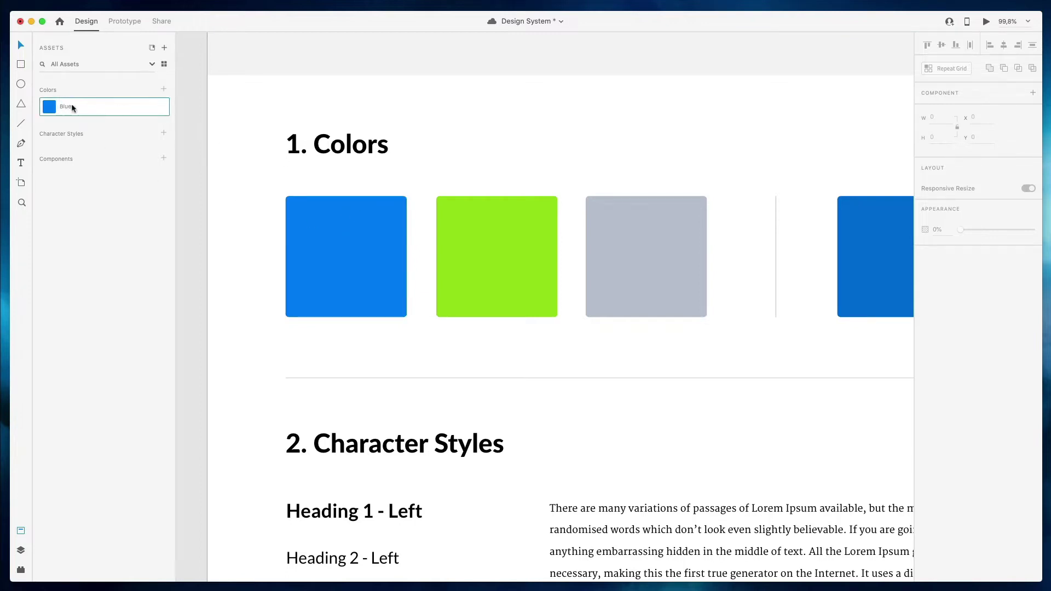
key(super+s)
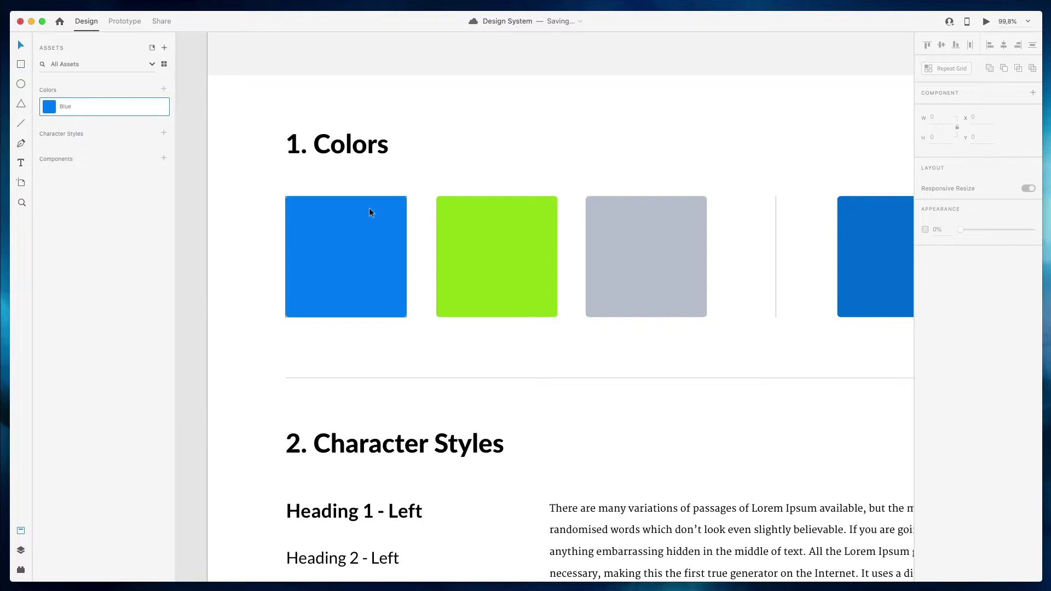
Save grey #B6BECB and green #86DD27 as colour assets, ordered Blue, grey, green
click(527, 276)
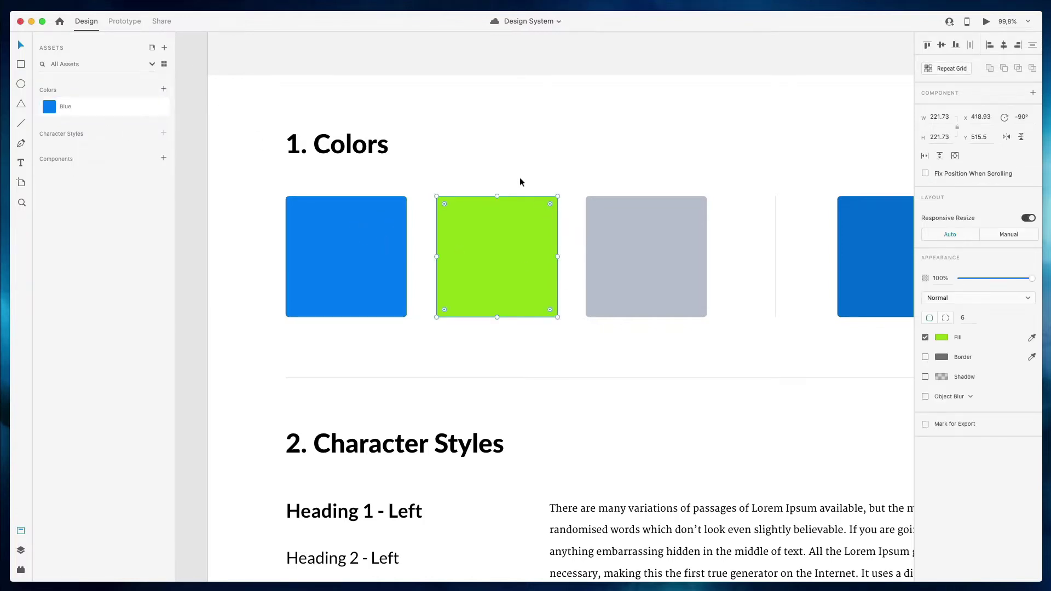
drag(520, 180, 640, 255)
click(163, 88)
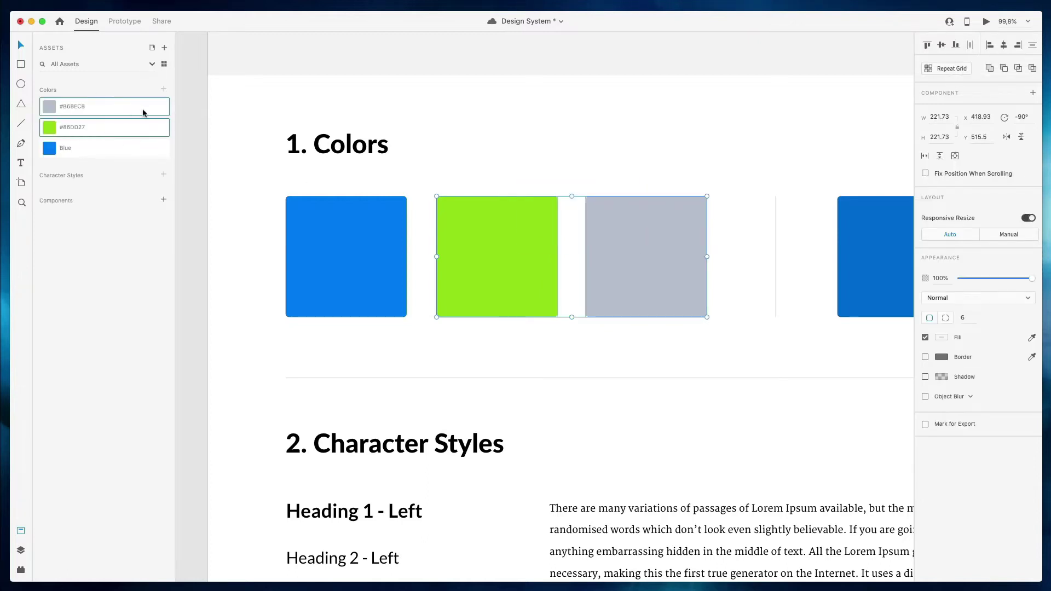
scroll(547, 225, right, 1)
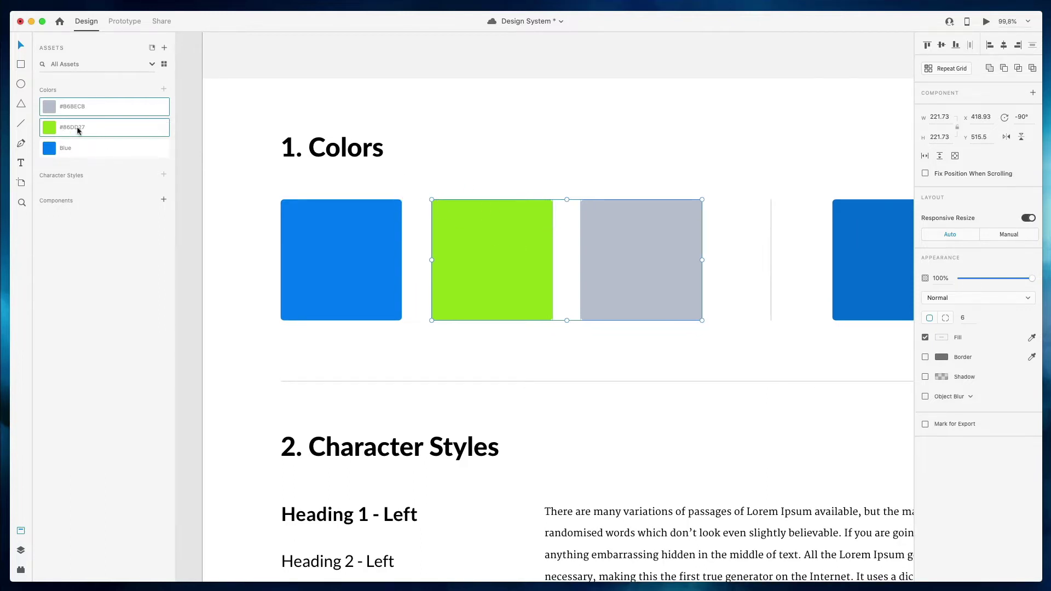
scroll(478, 187, right, 3)
click(477, 187)
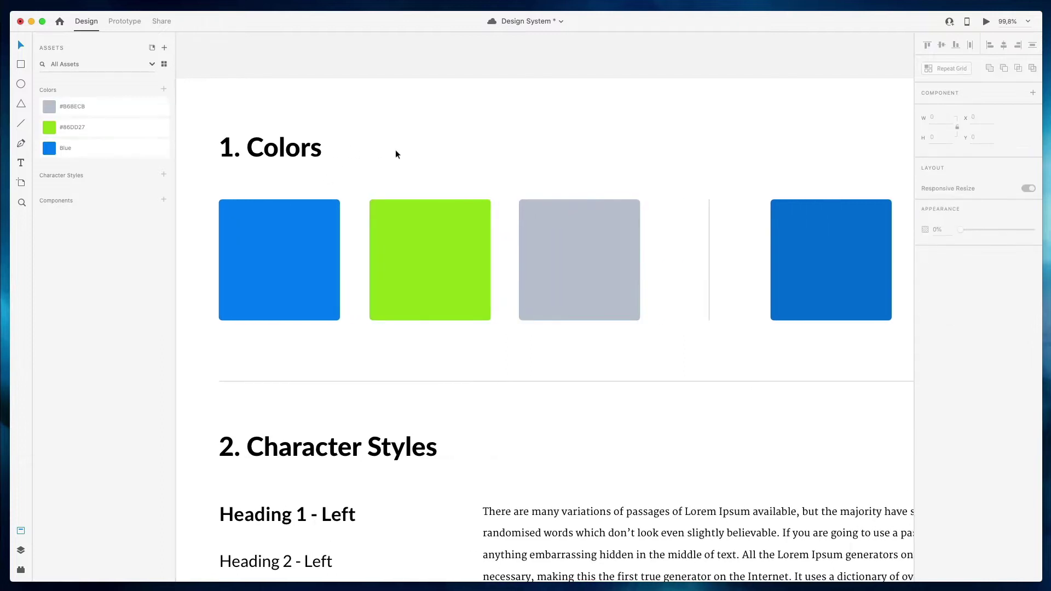
drag(82, 127, 85, 158)
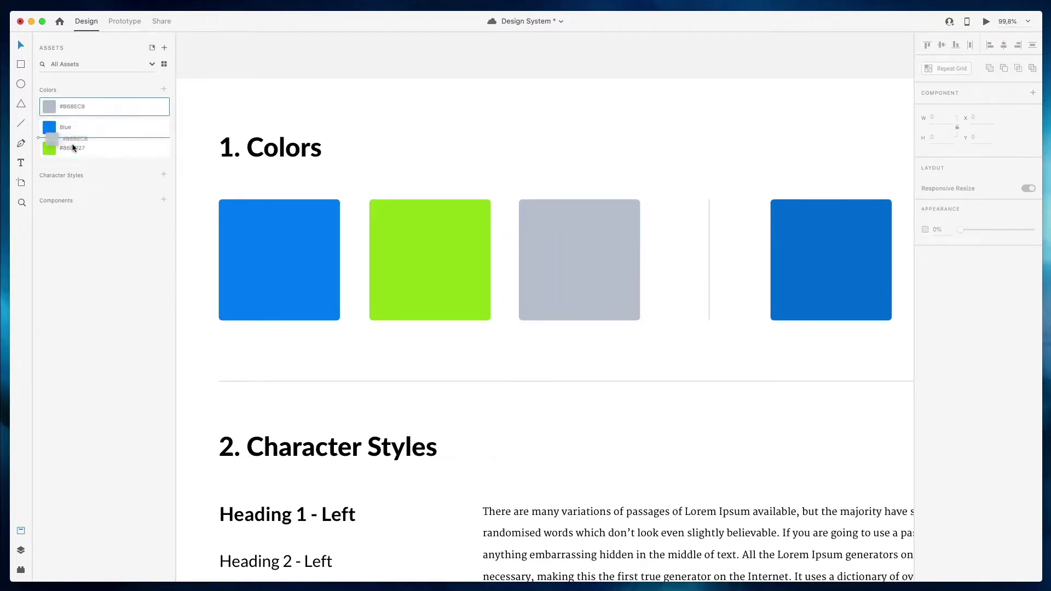
drag(55, 127, 56, 104)
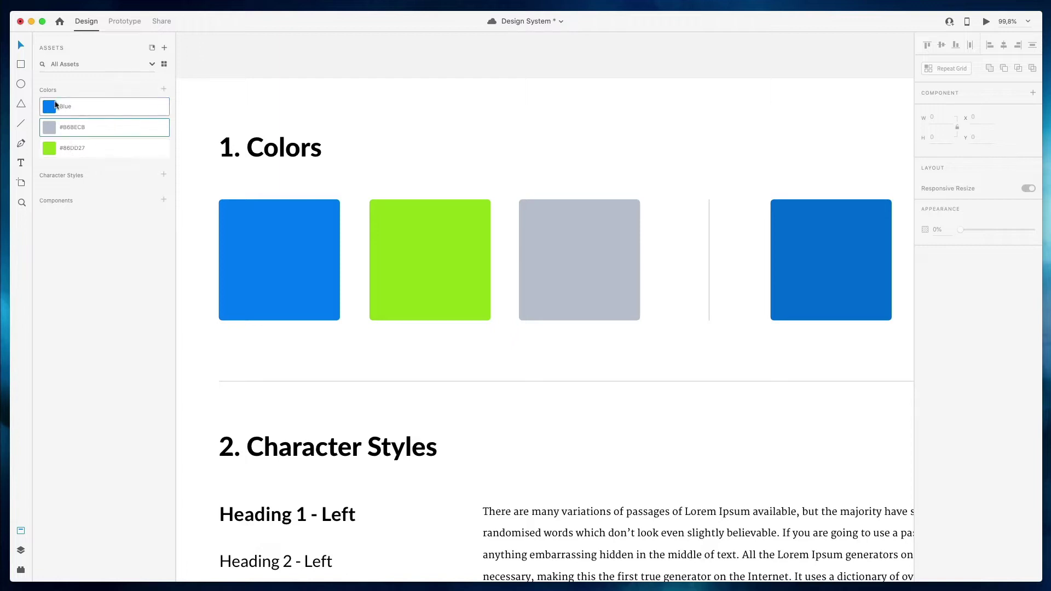
right_click(81, 129)
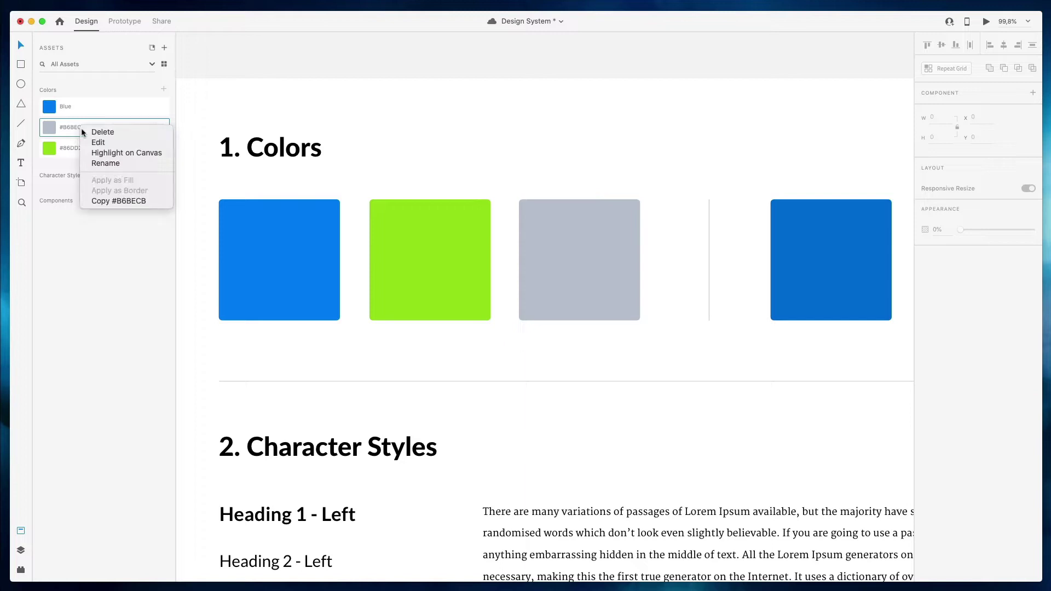
click(131, 156)
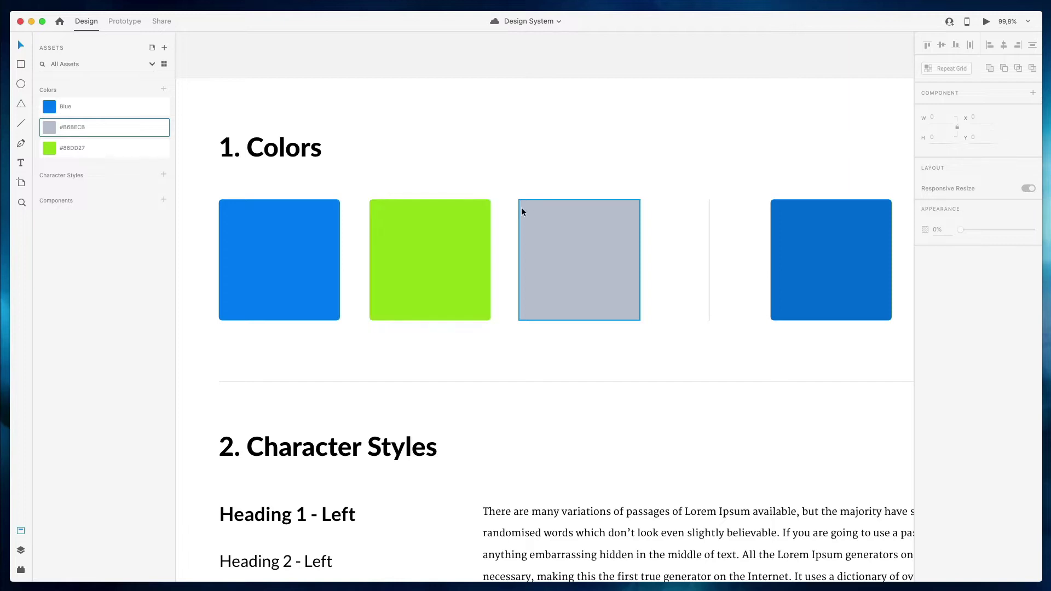
click(488, 179)
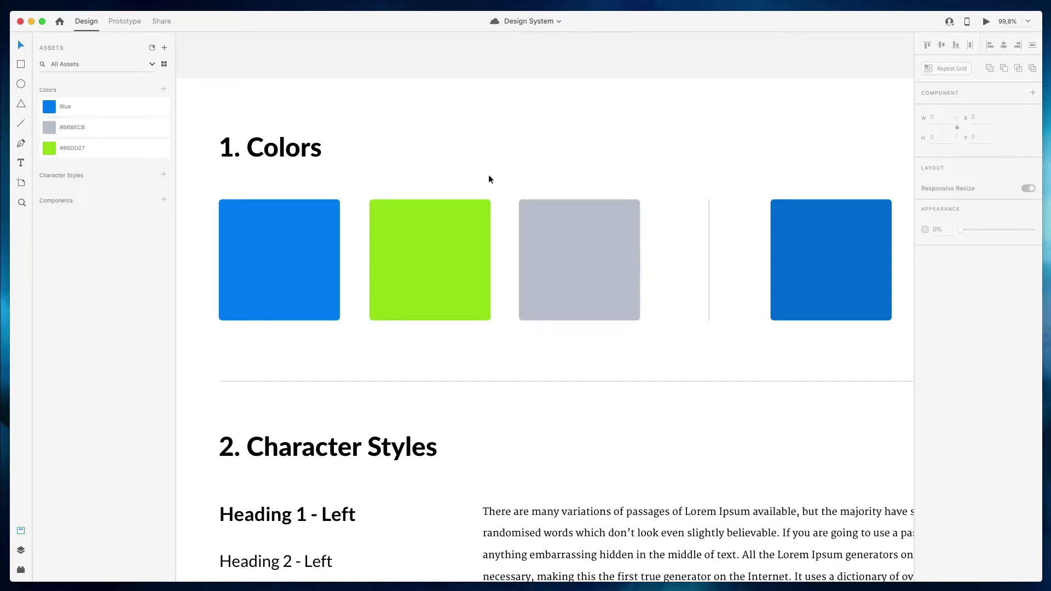
Save the dark blue #0065D5 as colour 'Blue (Hover)', placed right after Blue
scroll(489, 179, down, 3)
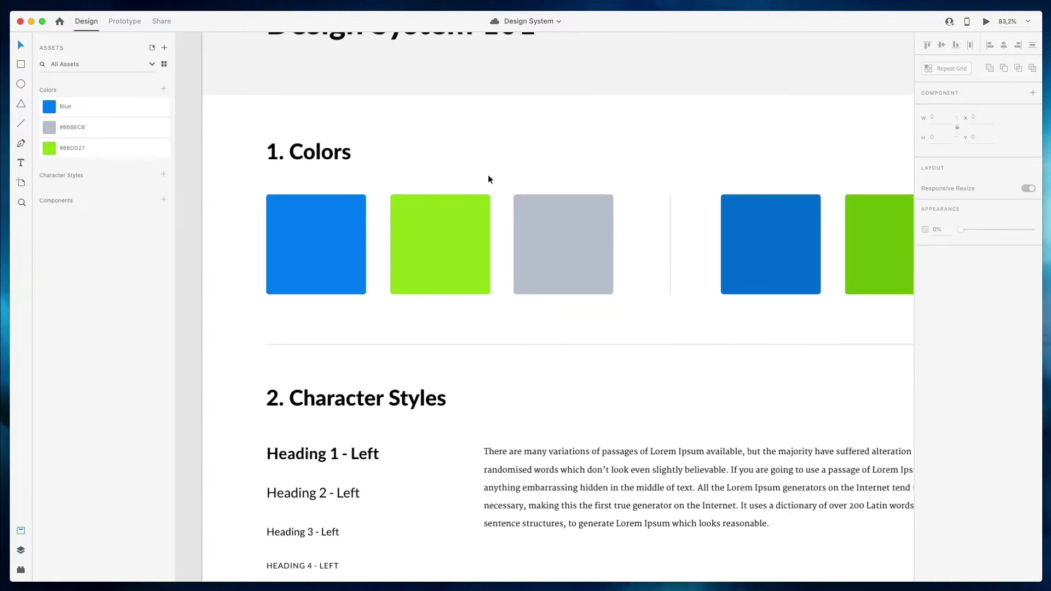
scroll(489, 179, right, 3)
scroll(640, 237, left, 3)
scroll(553, 285, down, 1)
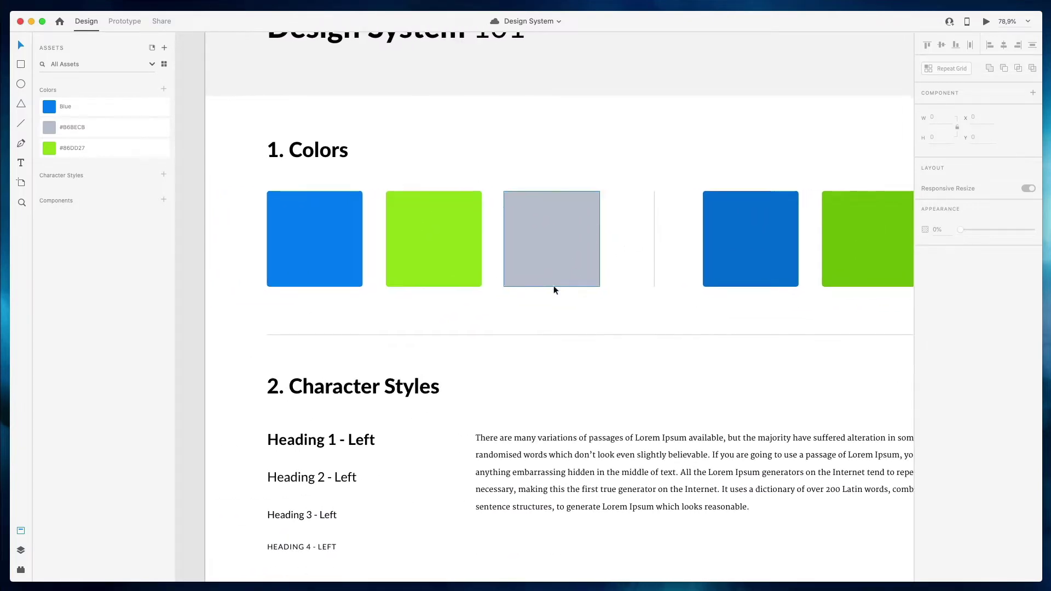
scroll(542, 289, right, 3)
scroll(602, 210, down, 1)
right_click(602, 210)
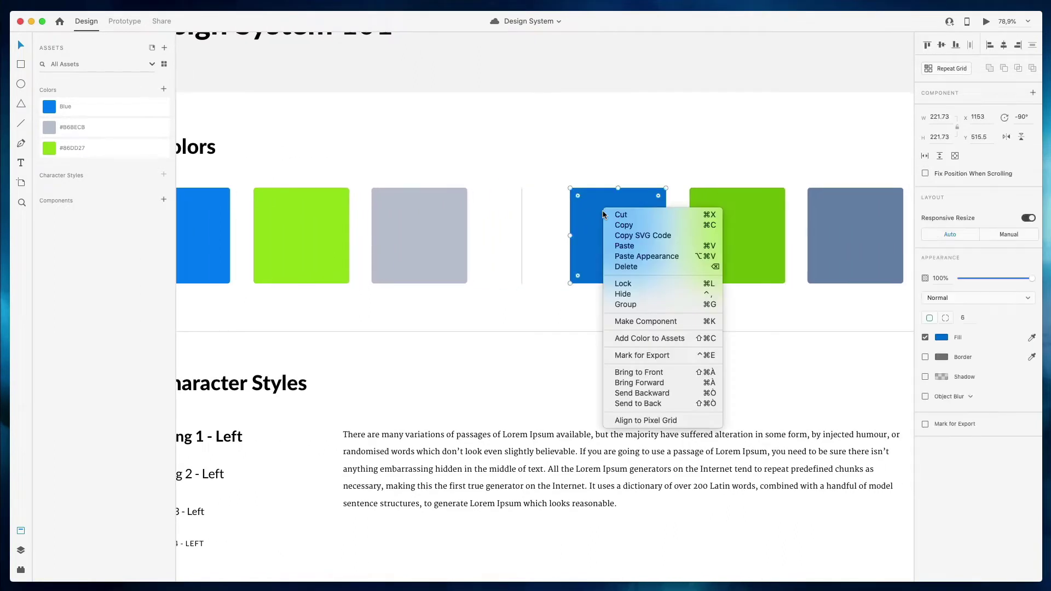
key(Escape)
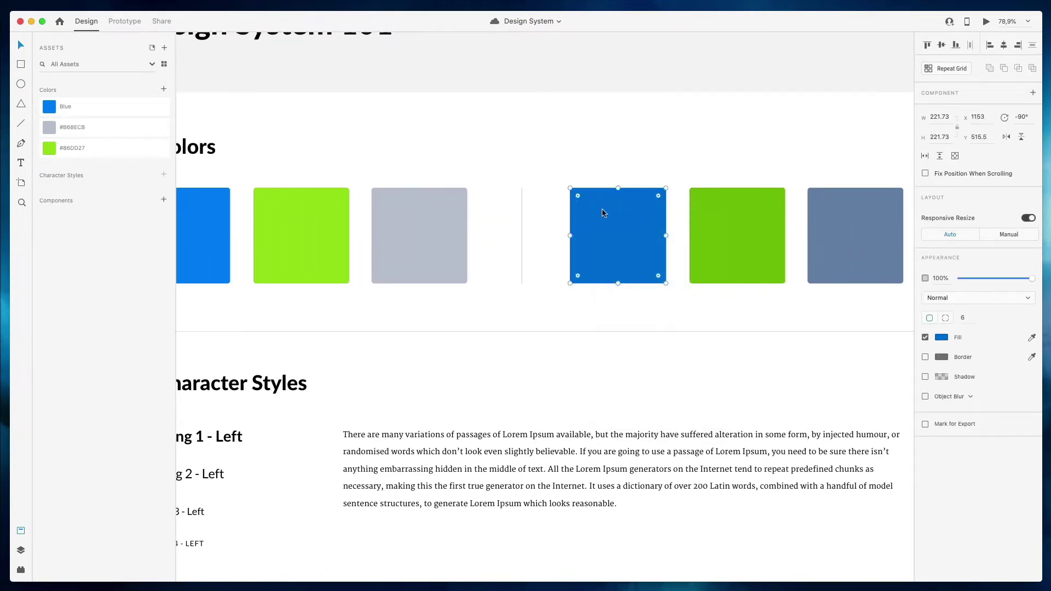
click(163, 90)
double_click(75, 109)
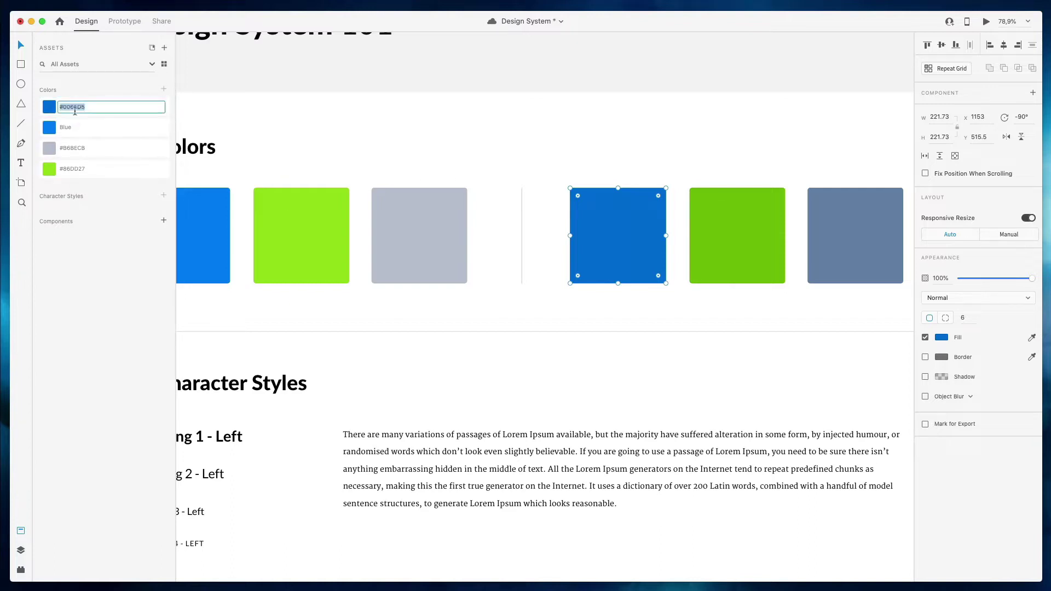
text(Blue (Hover))
key(Return)
drag(68, 114, 66, 135)
Save the #60B900 green as colour 'Green (Hover)' at the end of the list
click(750, 245)
right_click(752, 245)
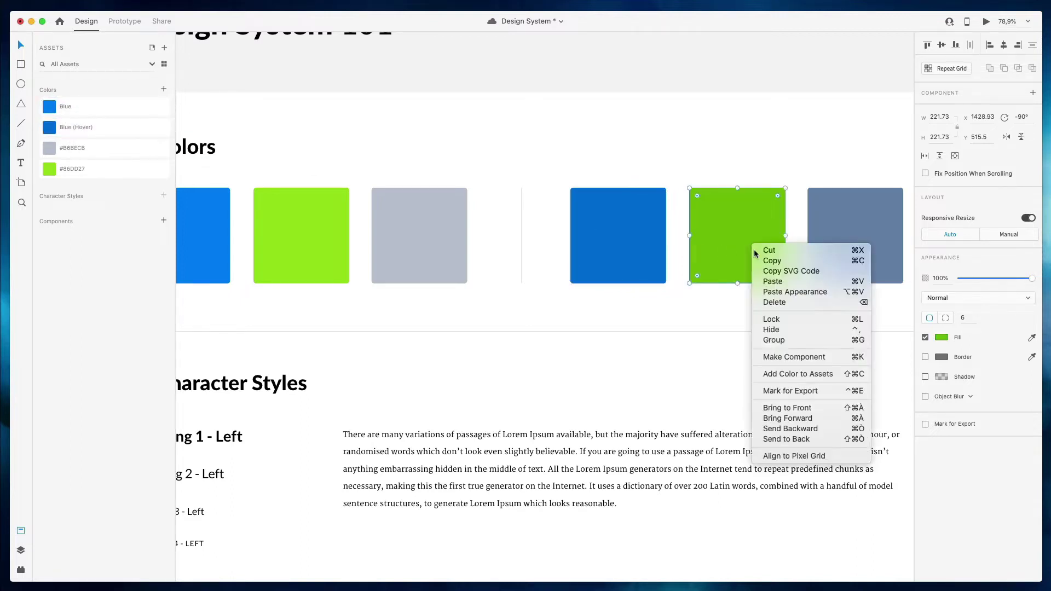
click(676, 233)
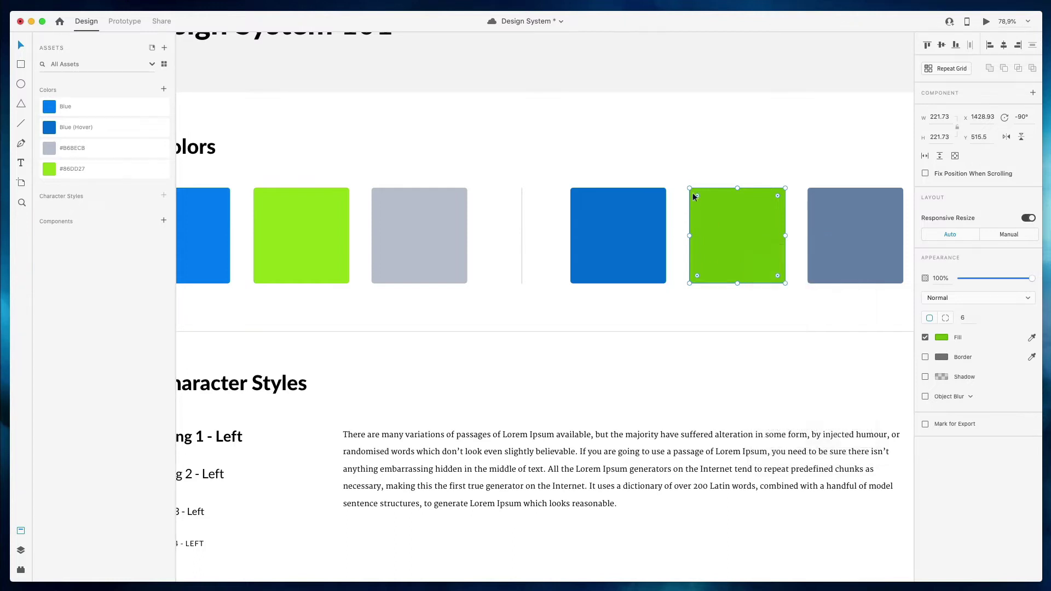
click(163, 89)
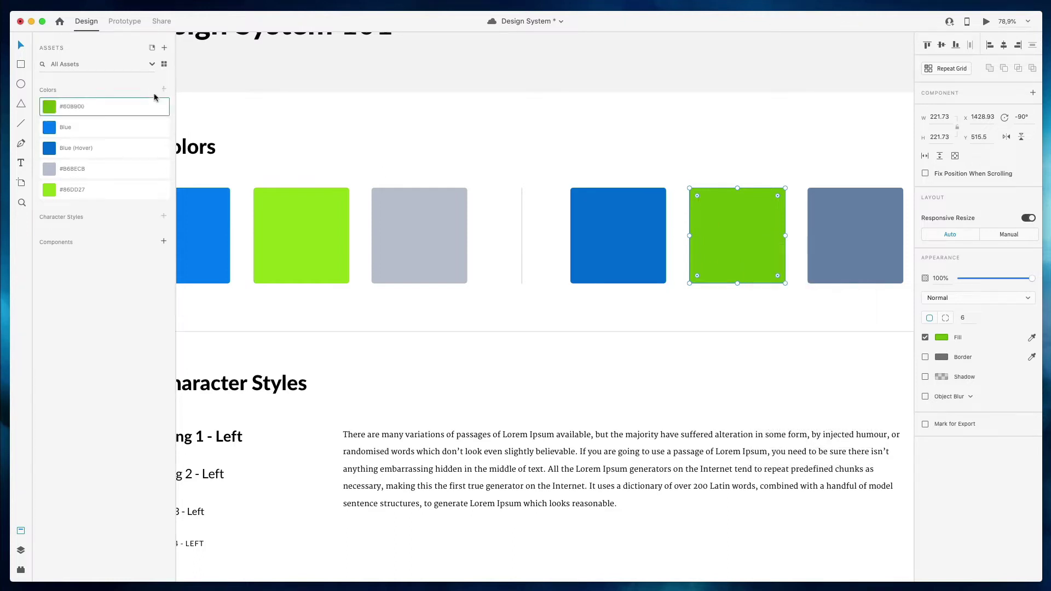
double_click(76, 108)
text(Green)
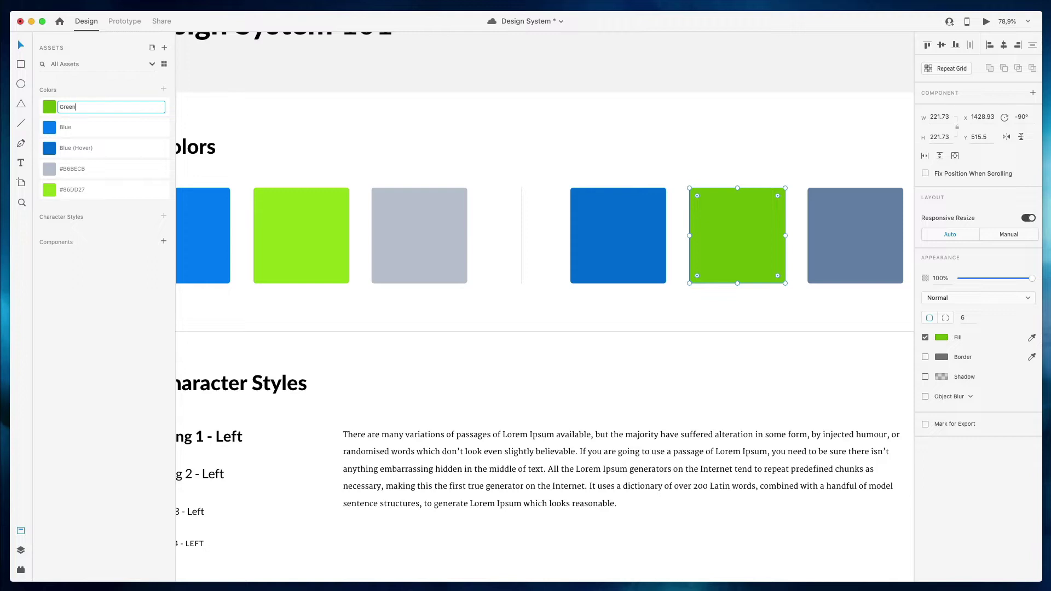
text( (Hover))
key(super+a)
key(super+c)
key(Return)
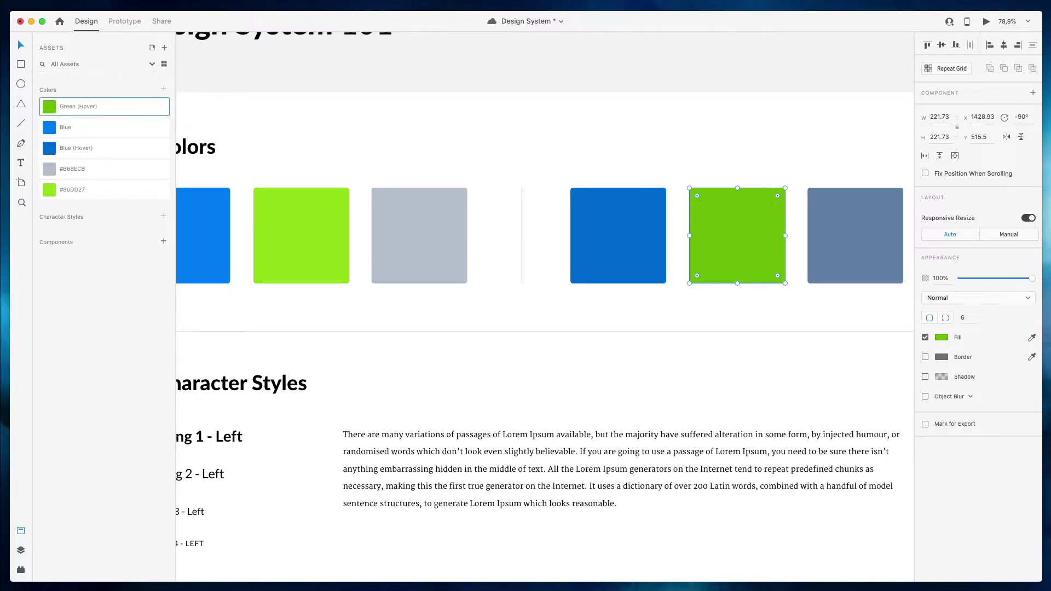
drag(65, 113, 73, 206)
Fill the right-hand square with the bright green asset and rename that colour 'Green'
click(64, 171)
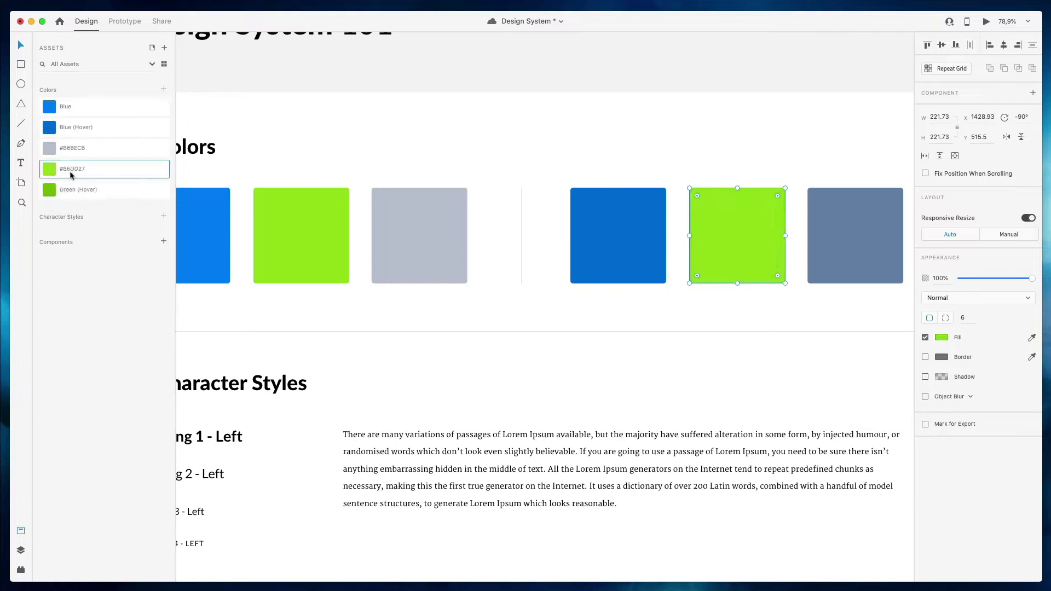
double_click(65, 170)
key(super+v)
key(alt+shift+Left)
key(alt+shift+Left)
key(alt+shift+Right)
key(BackSpace)
key(Return)
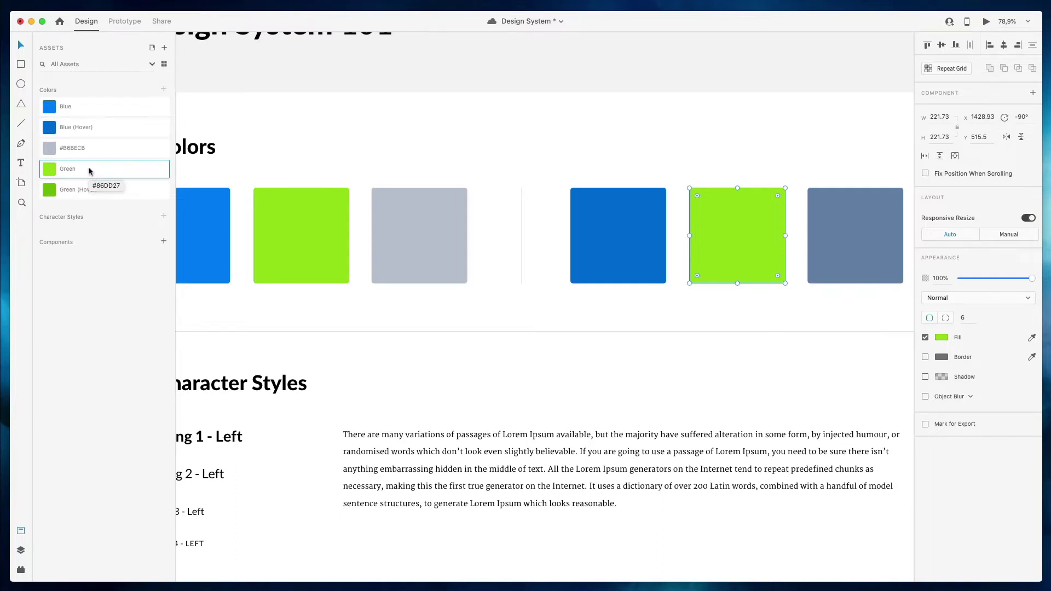
click(460, 156)
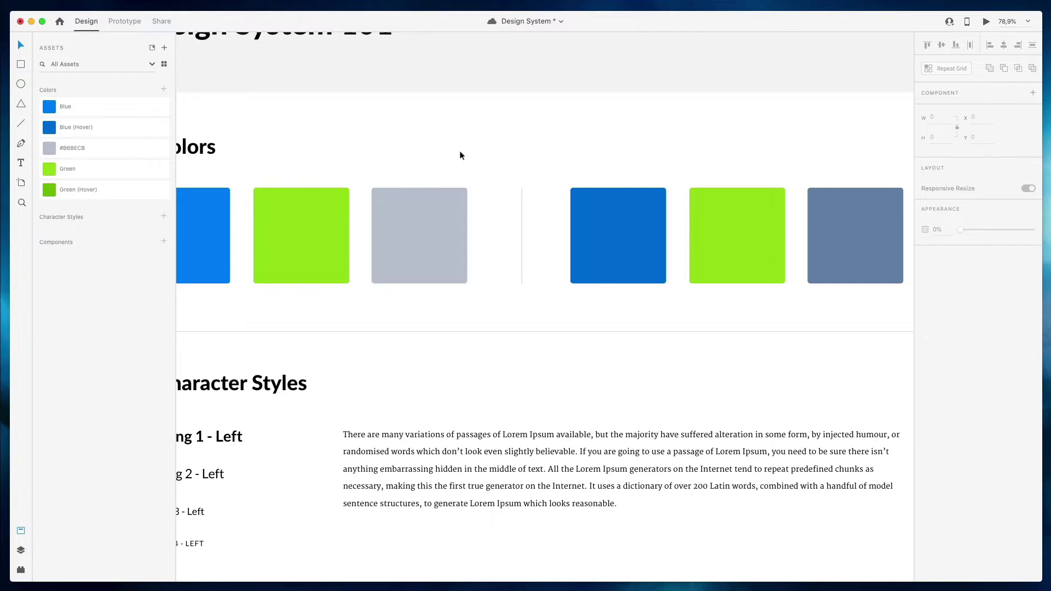
Save the document and bring the Character Styles section into view
scroll(460, 155, up, 5)
scroll(460, 155, down, 3)
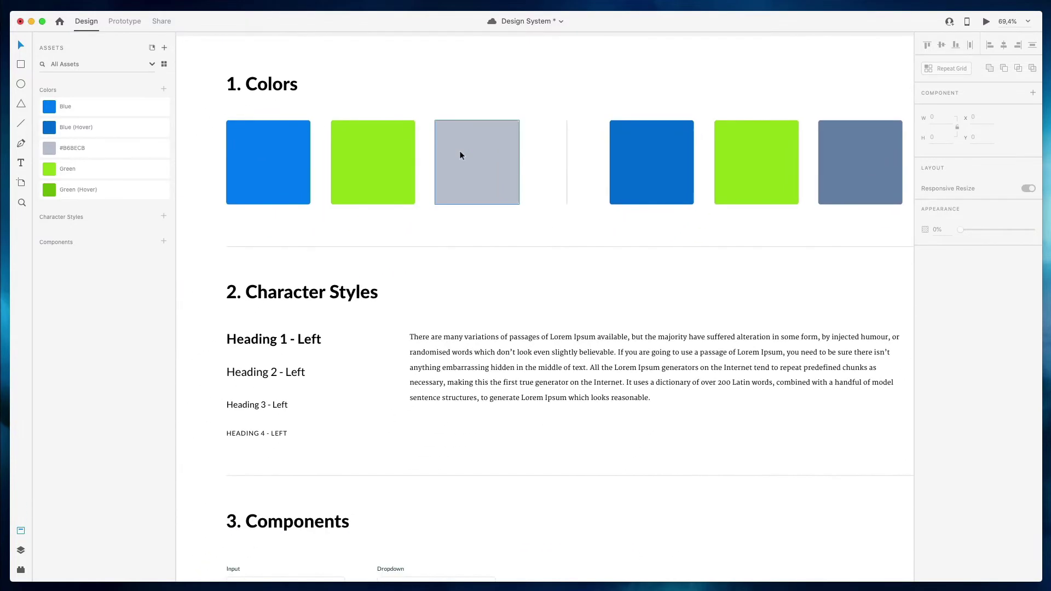
scroll(458, 159, down, 1)
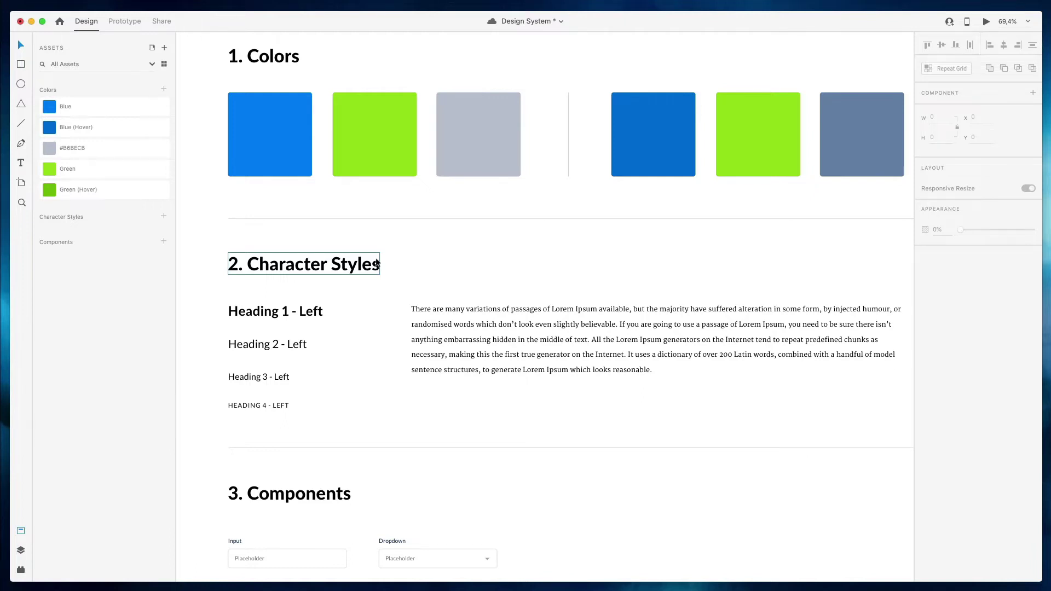
scroll(406, 253, down, 1)
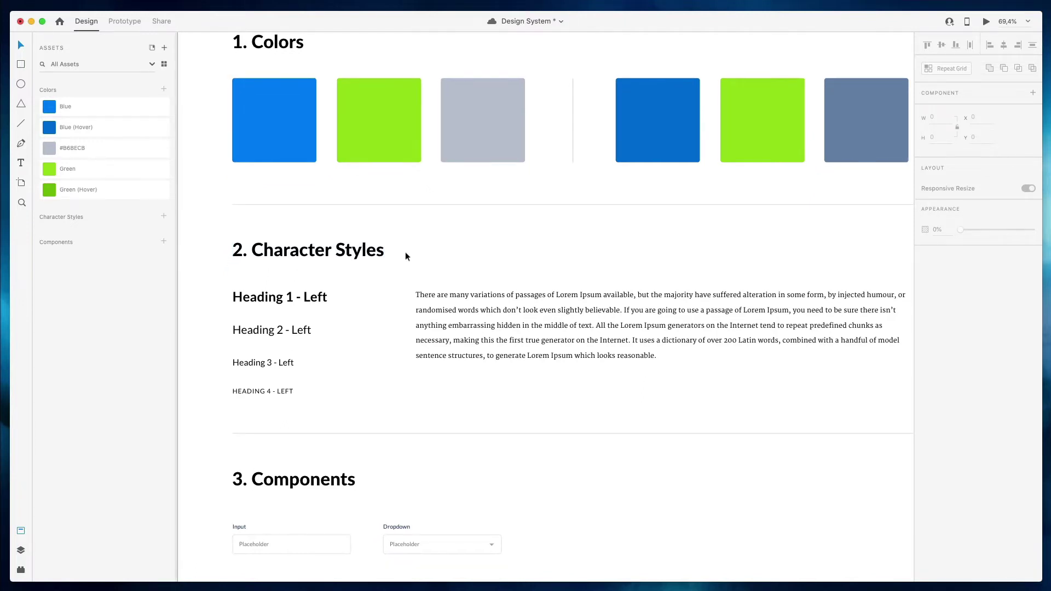
key(super+s)
scroll(406, 256, down, 1)
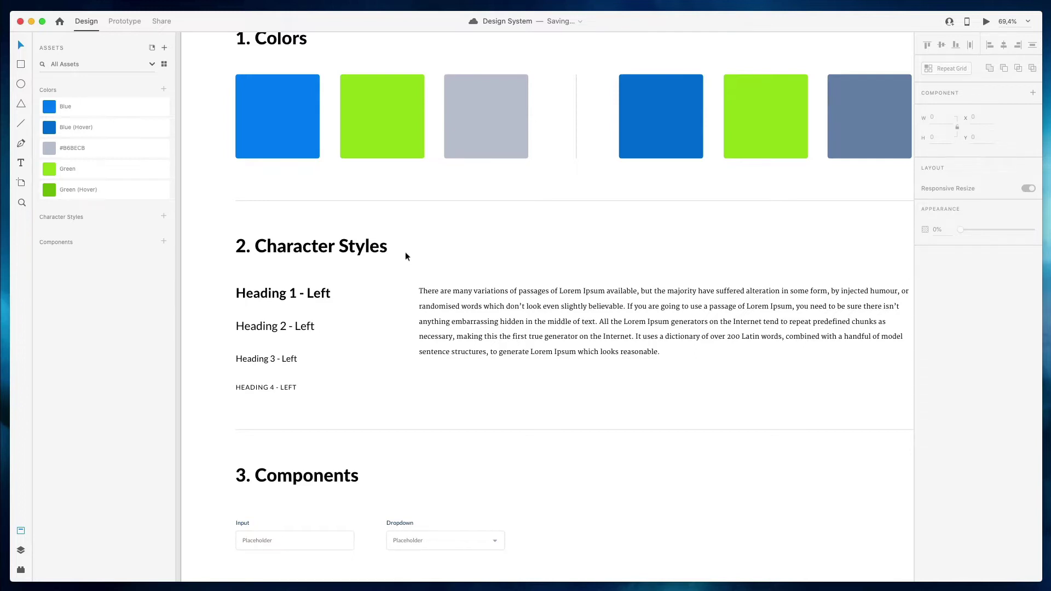
scroll(406, 256, left, 1)
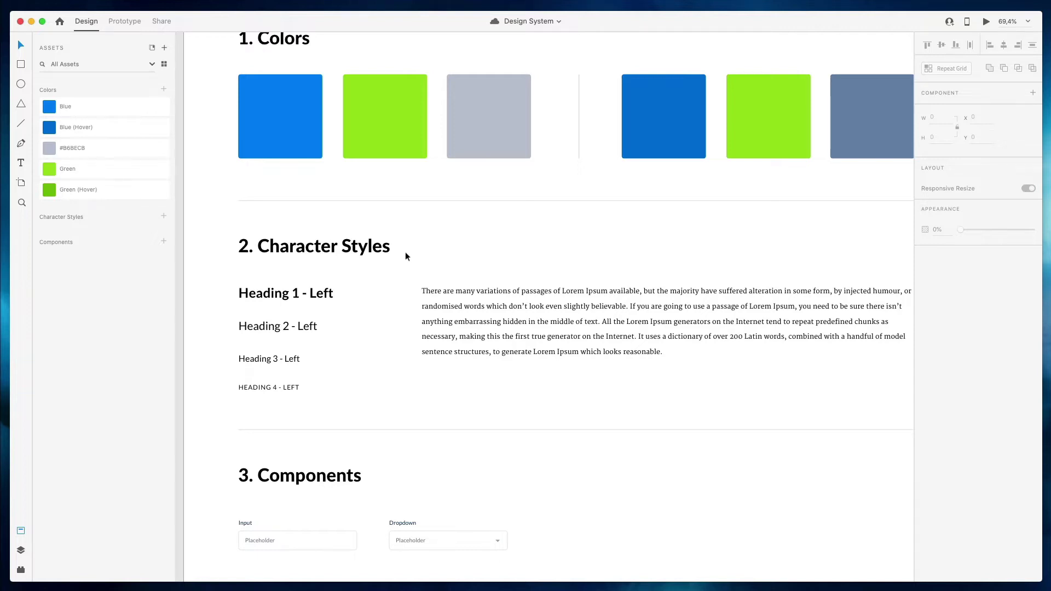
scroll(405, 256, left, 1)
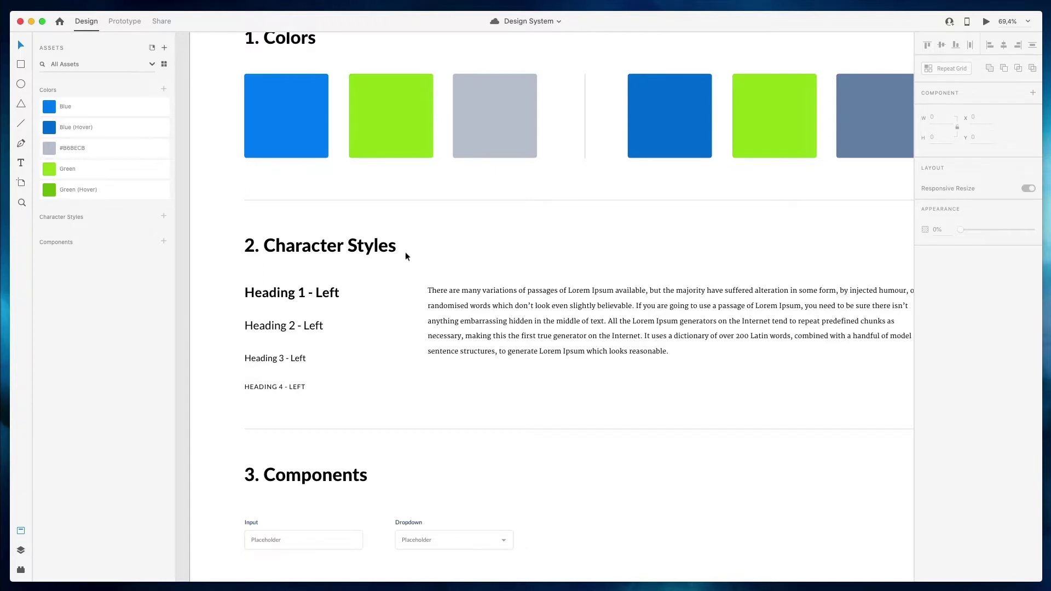
scroll(405, 256, up, 3)
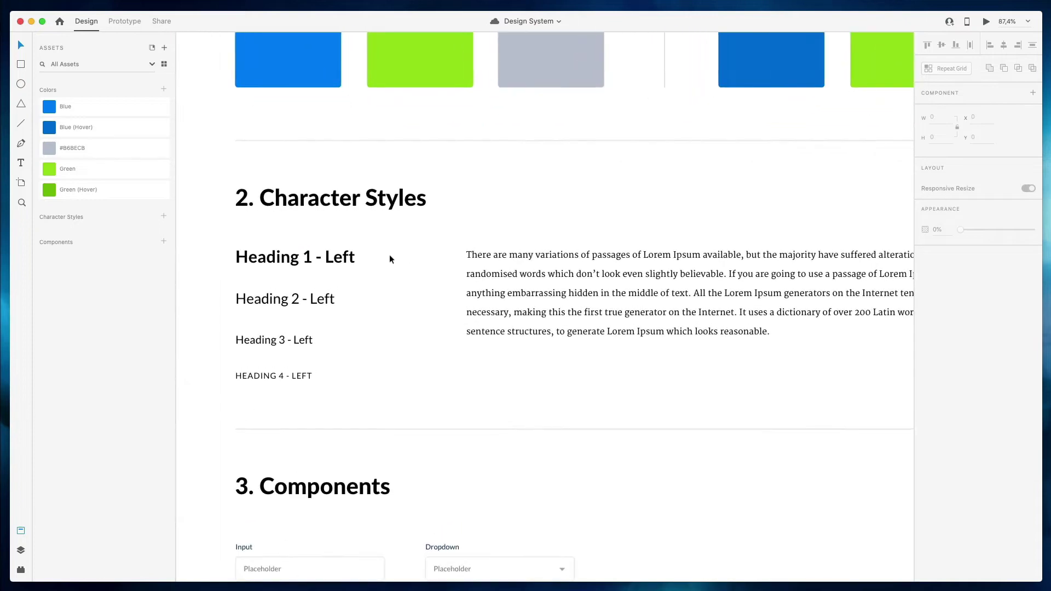
Save the Lato 35pt and 30pt heading text styles as character styles H1 and H2
click(280, 255)
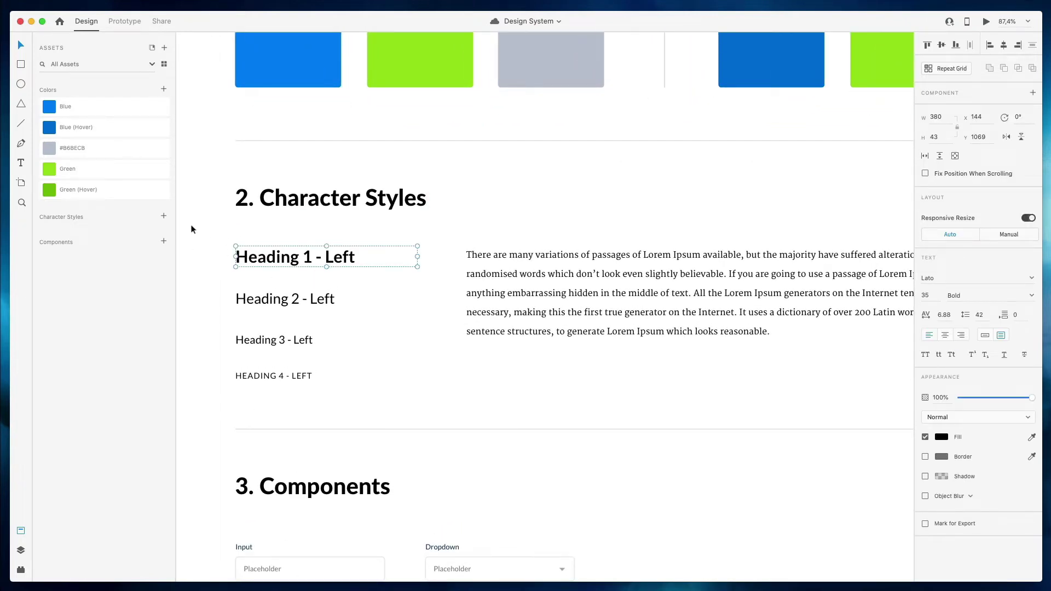
click(164, 217)
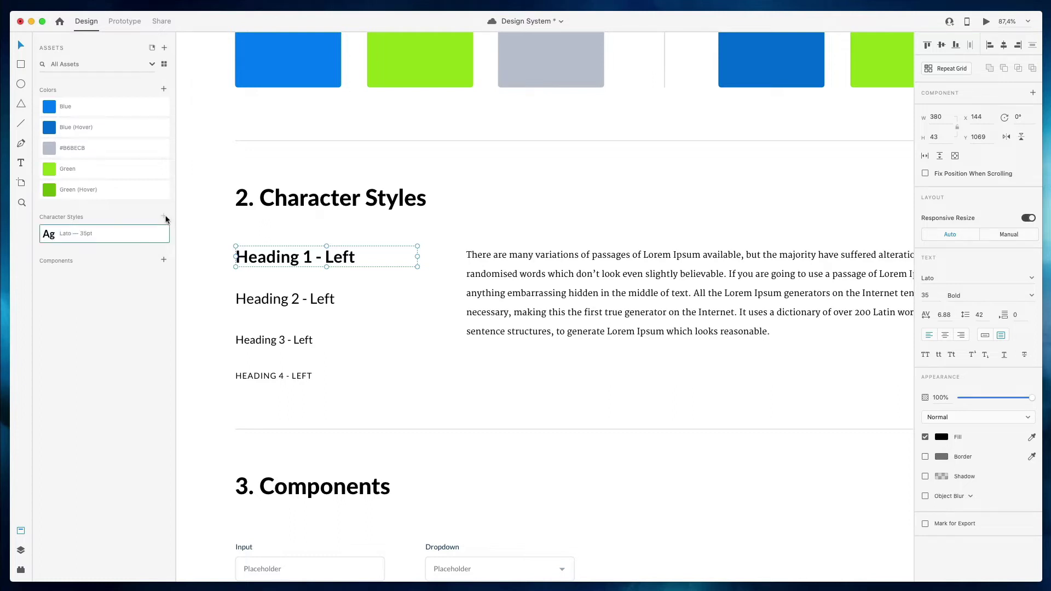
double_click(84, 233)
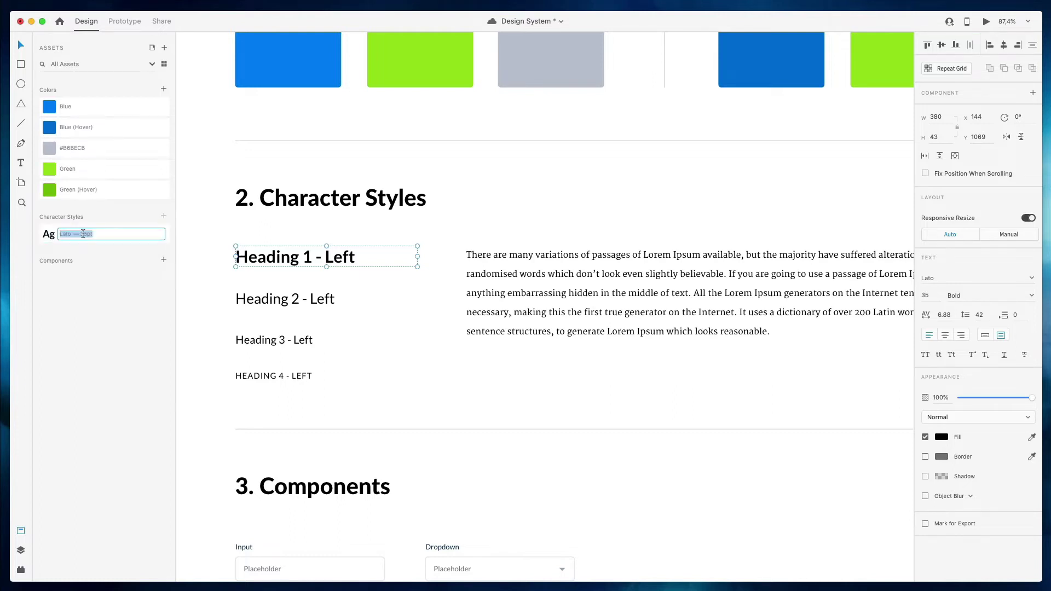
text(H1)
key(Return)
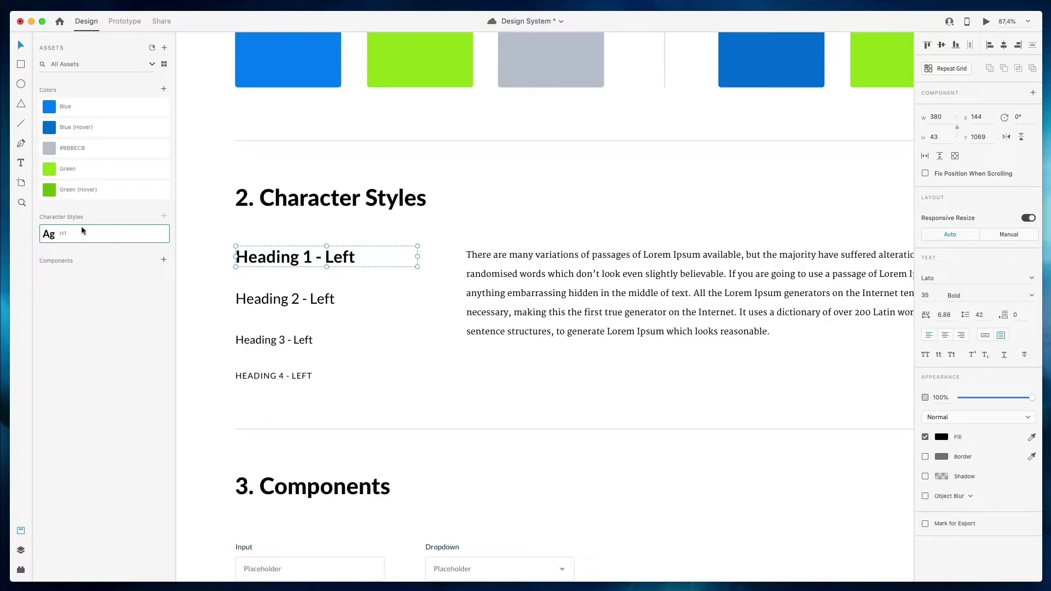
click(300, 300)
click(164, 217)
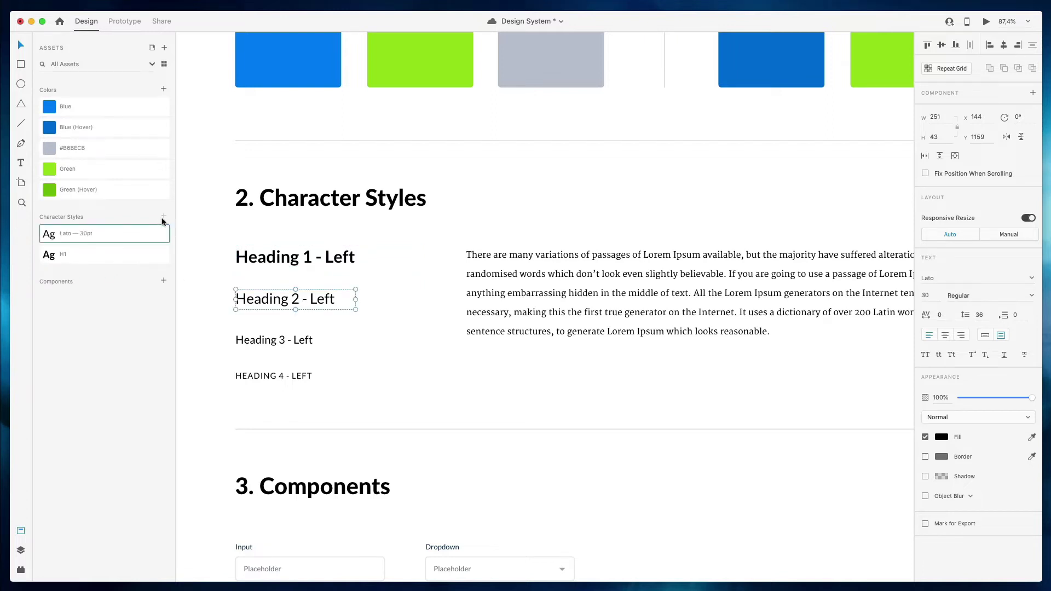
double_click(69, 241)
text(H2)
key(Return)
drag(73, 238, 72, 263)
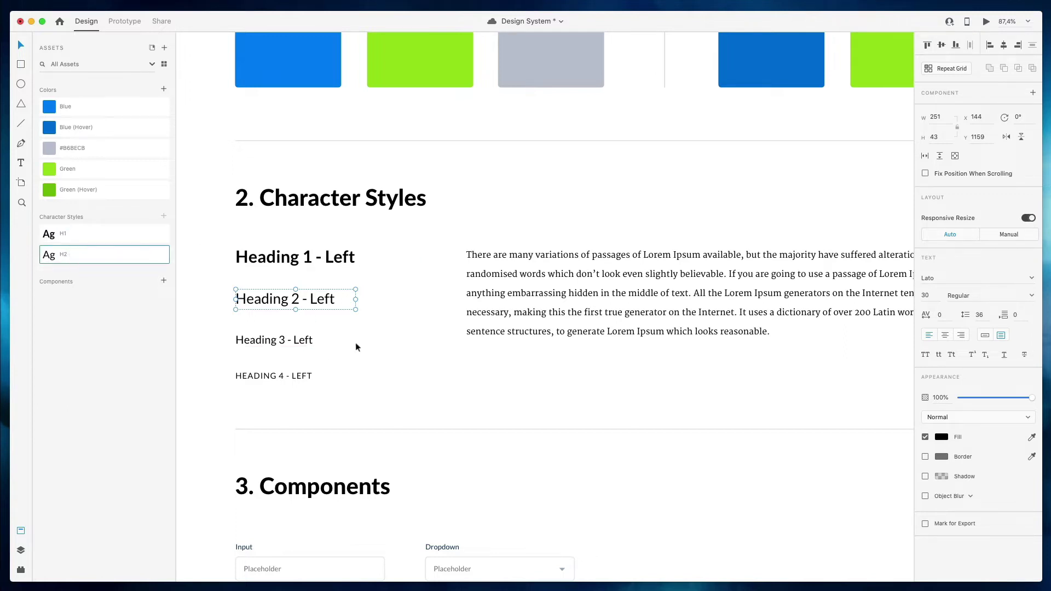
Save the Merriweather 18pt body text as character style 'Paragraph', placed last
click(619, 254)
click(163, 215)
double_click(79, 233)
text(Paragr)
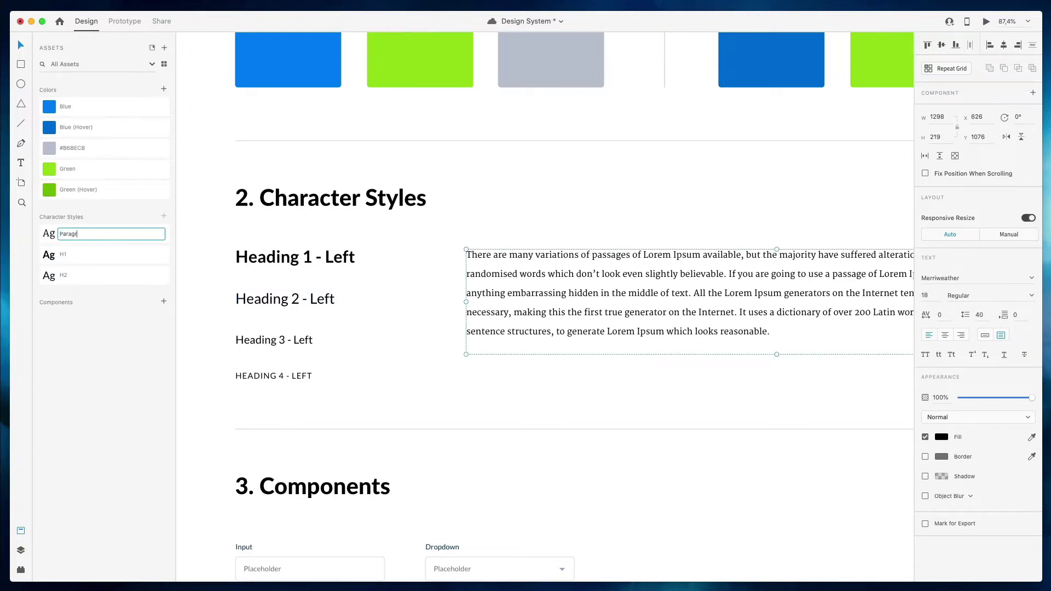
text(aph)
key(Return)
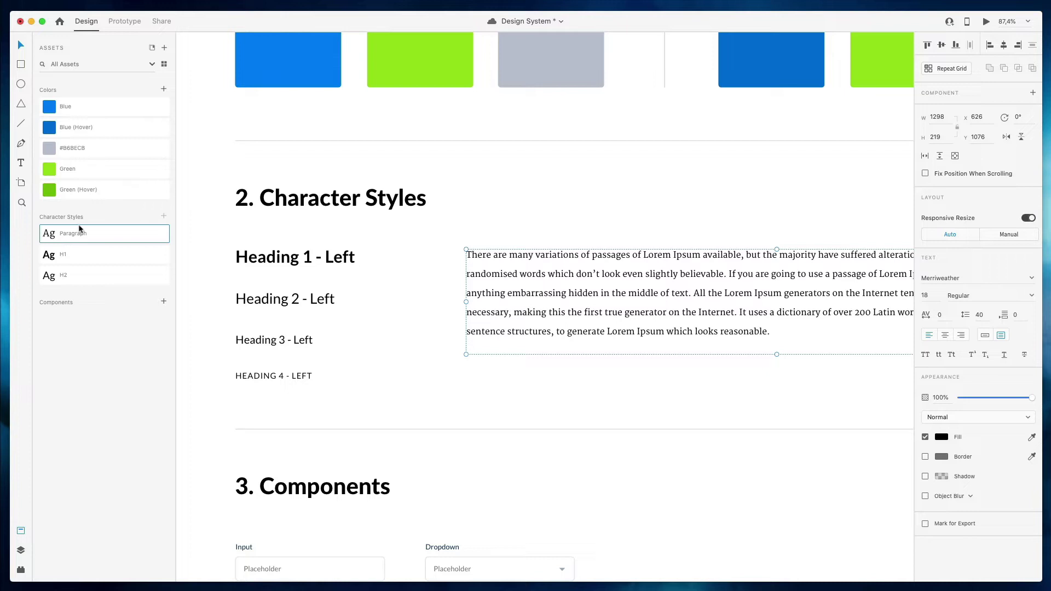
drag(81, 234, 82, 278)
Apply the H1 style to Heading 1 - Left and try a red #FF0000 fill
click(543, 186)
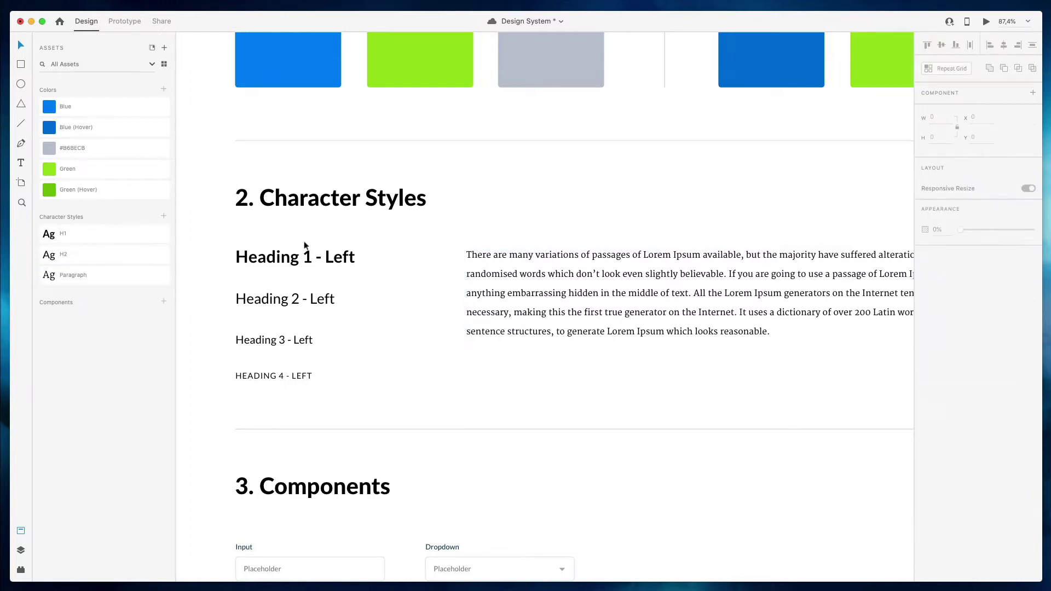
click(288, 262)
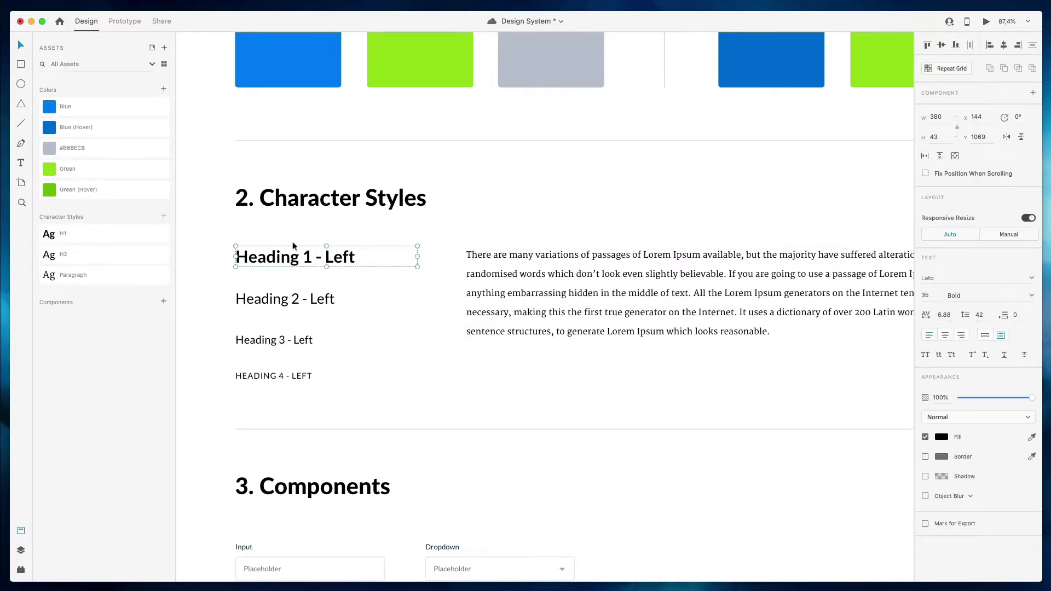
click(128, 239)
click(942, 437)
drag(887, 405, 912, 349)
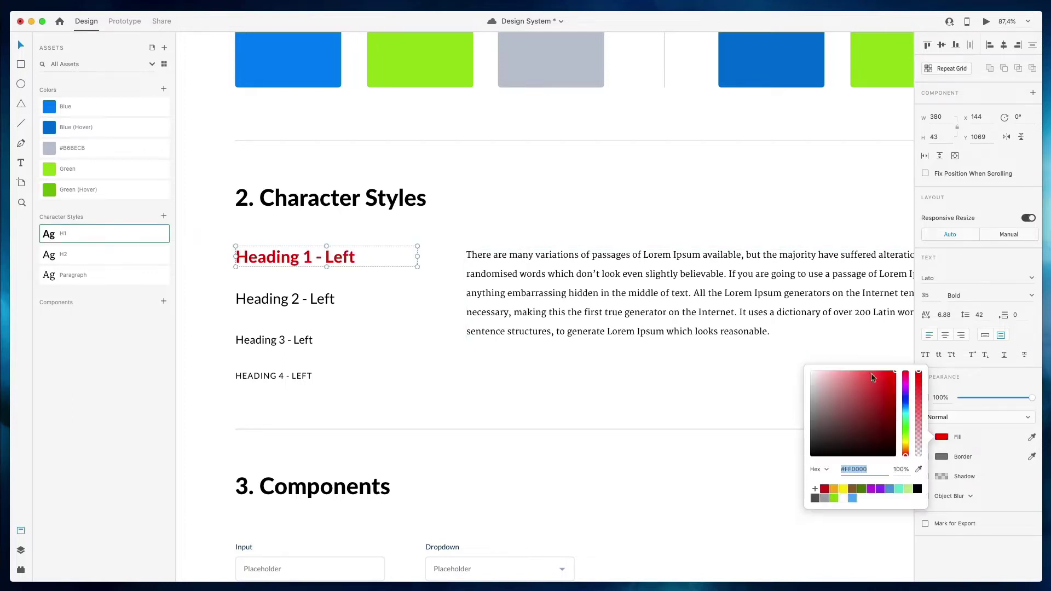
click(462, 356)
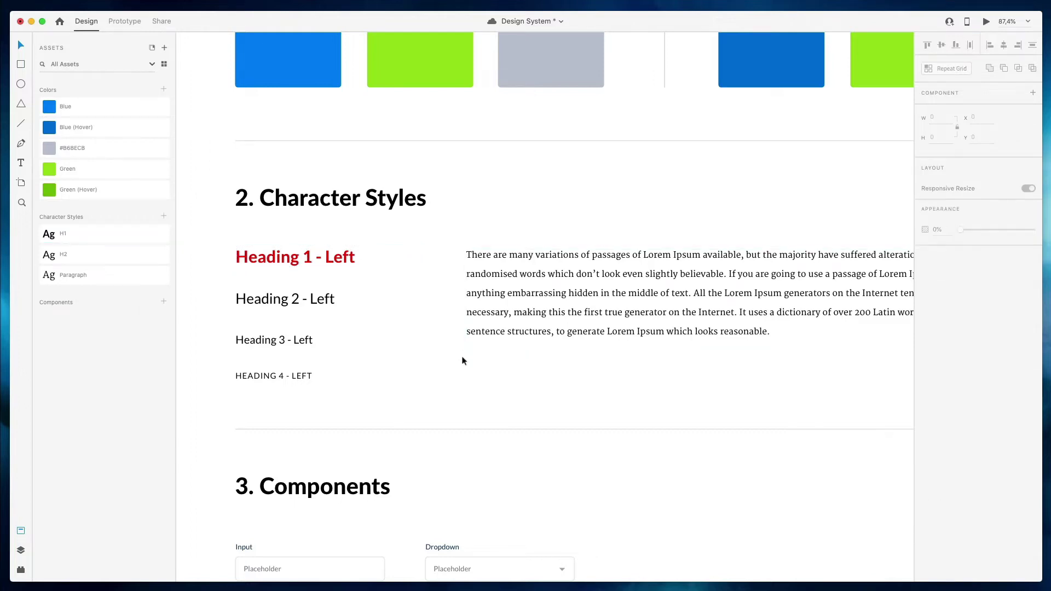
Undo the red fill on Heading 1 - Left and save the document
key(super+z)
scroll(461, 356, down, 3)
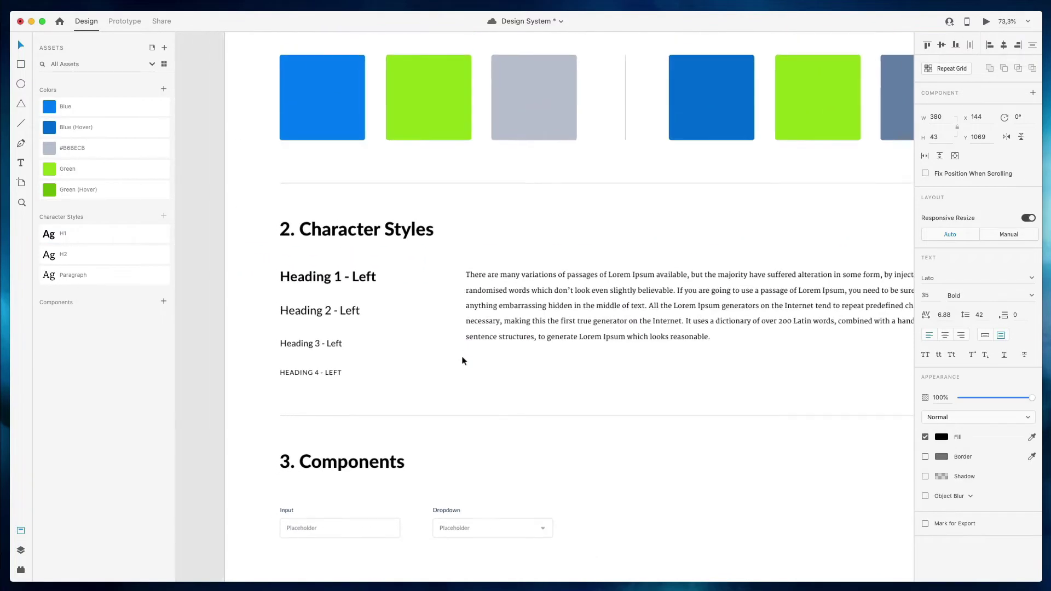
scroll(461, 356, up, 3)
click(539, 274)
scroll(540, 280, up, 3)
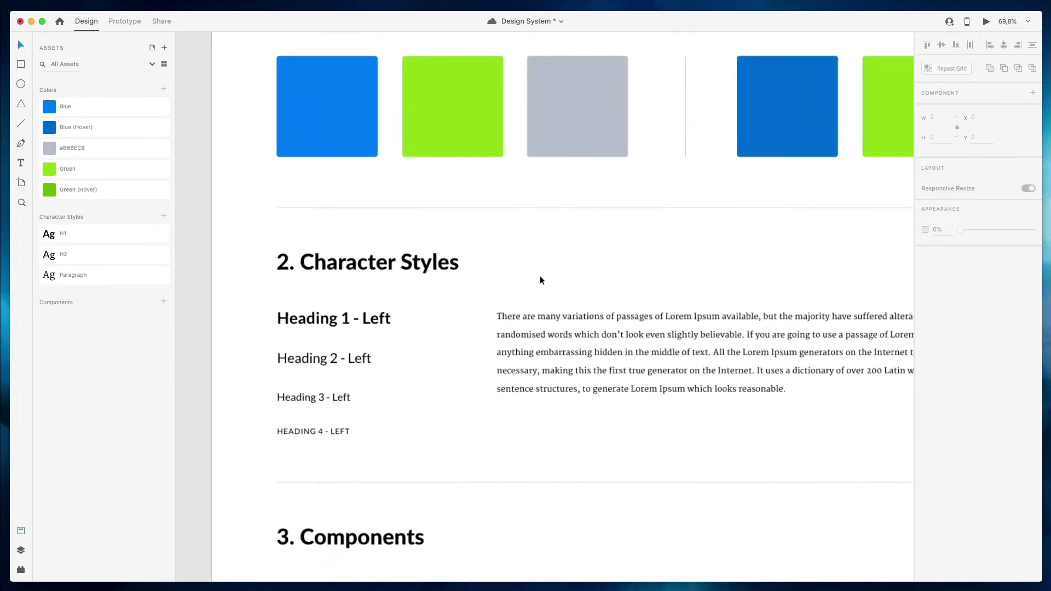
scroll(540, 278, down, 3)
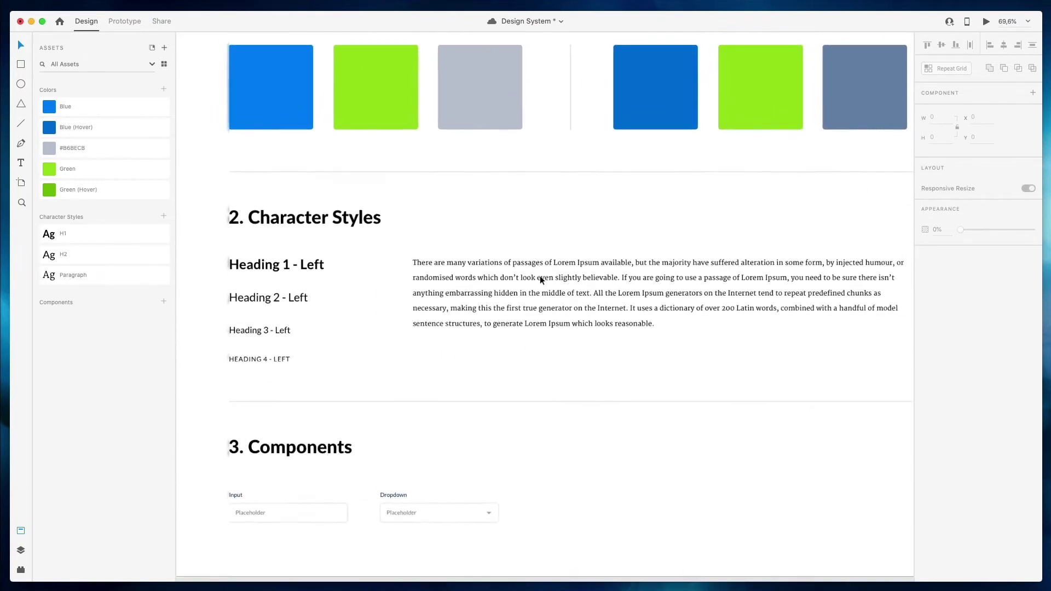
scroll(540, 279, up, 2)
key(super+s)
Scroll the artboard down to the Components section with the Input field and Dropdown
scroll(539, 276, up, 2)
scroll(538, 283, up, 1)
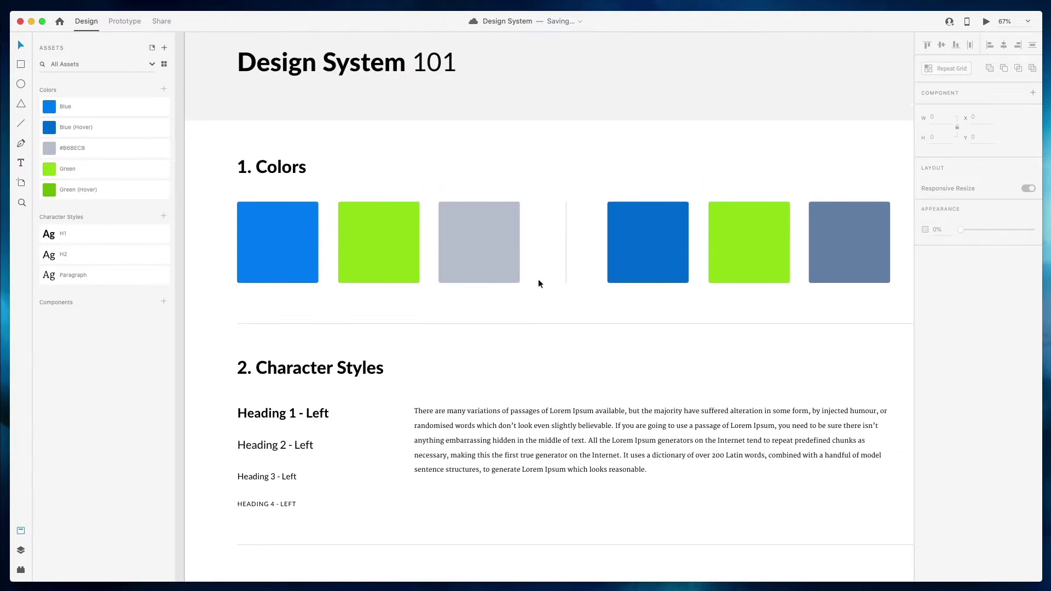
scroll(537, 278, down, 1)
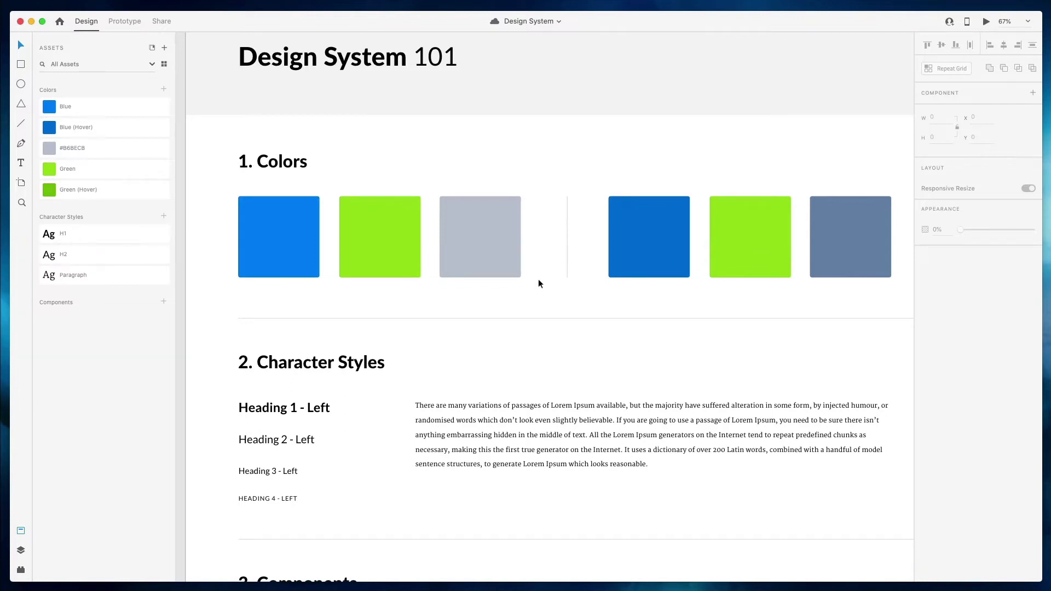
scroll(538, 278, right, 2)
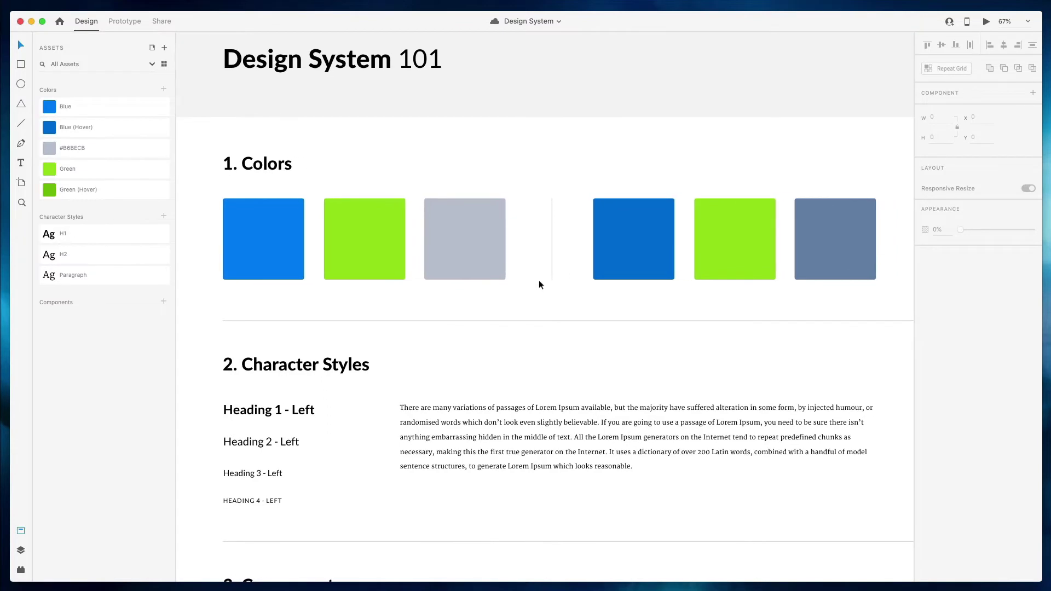
scroll(466, 336, down, 2)
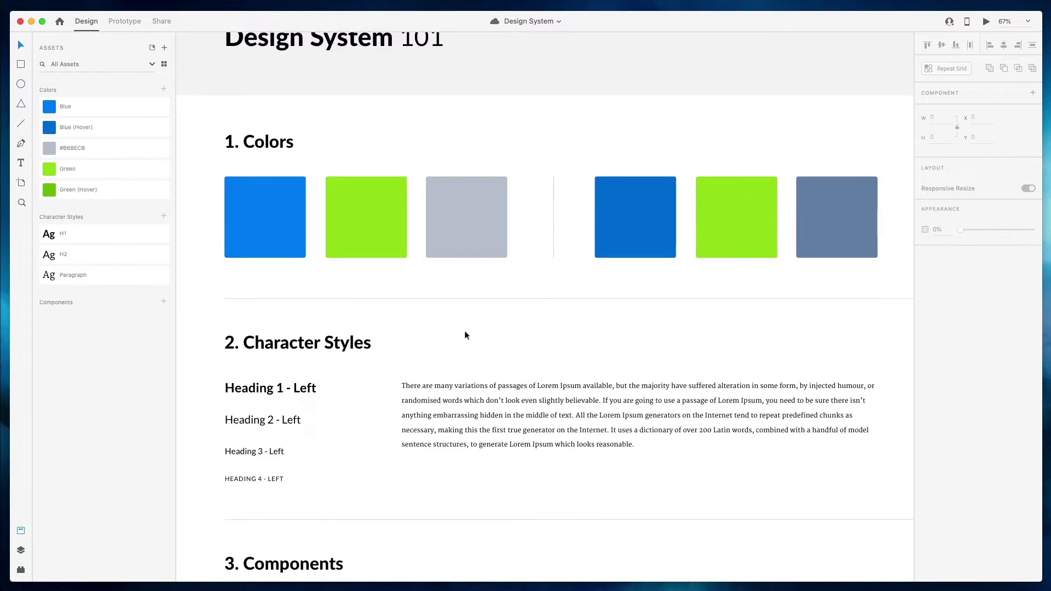
scroll(466, 335, right, 1)
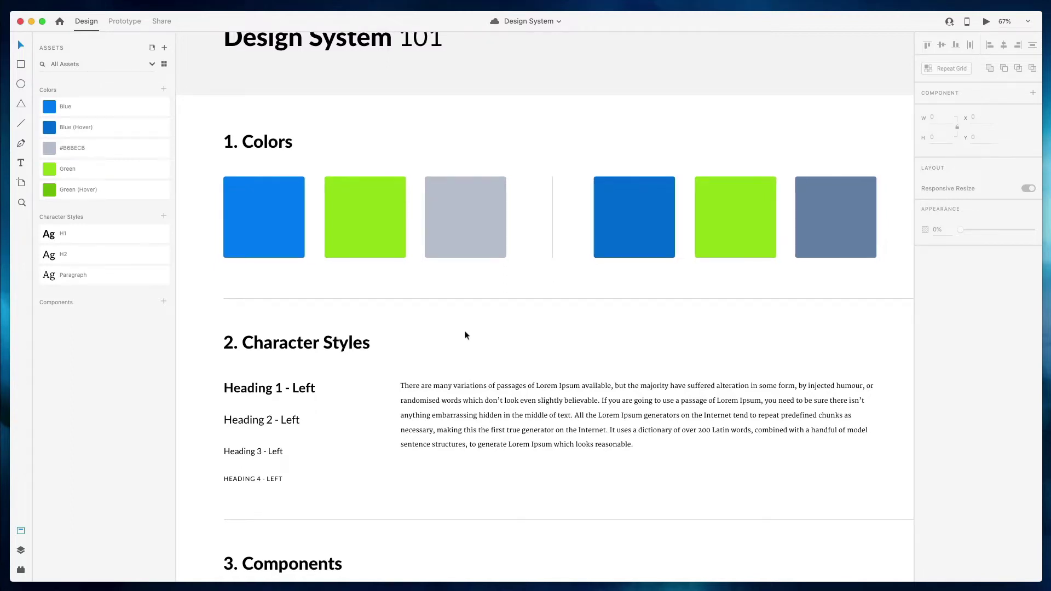
scroll(466, 335, down, 2)
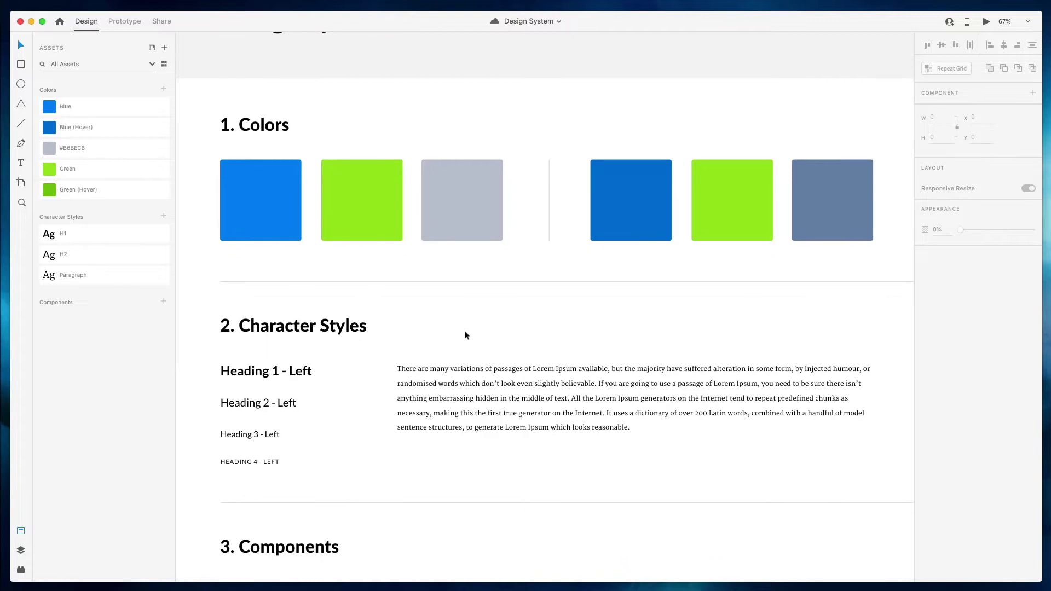
scroll(466, 335, down, 4)
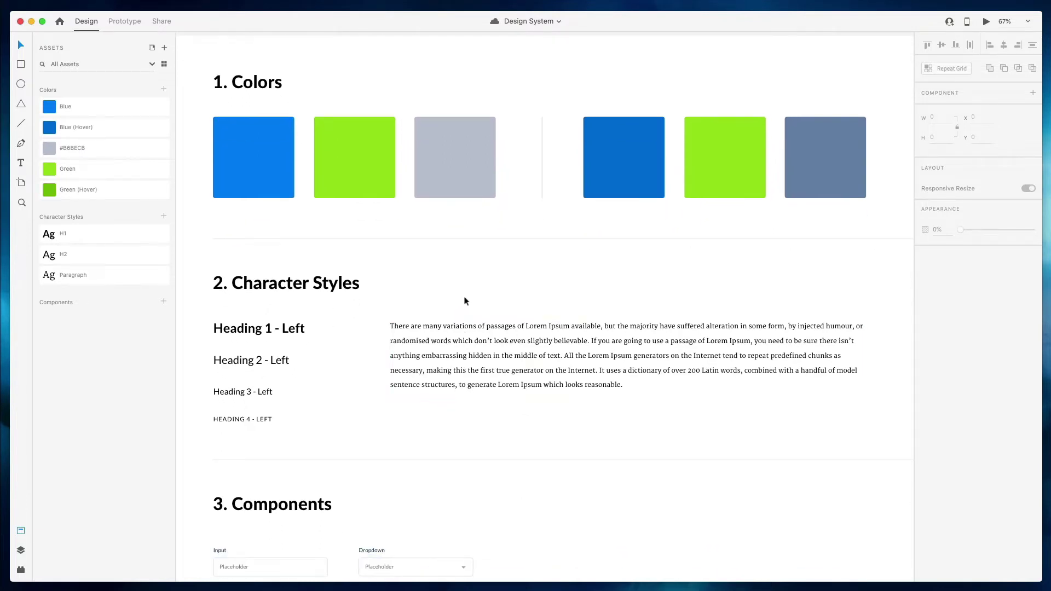
scroll(467, 294, down, 4)
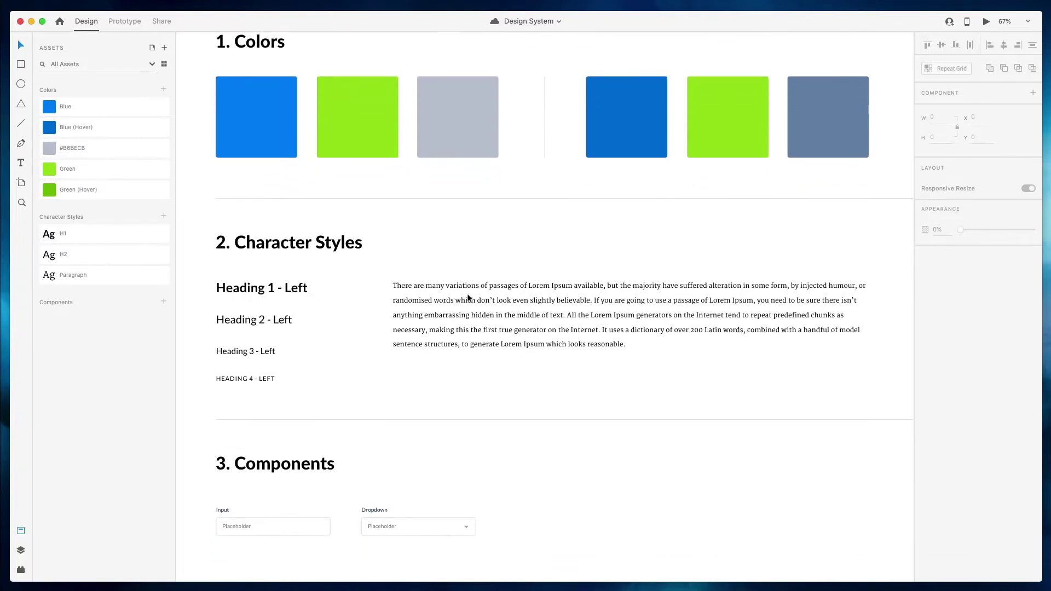
scroll(467, 298, left, 2)
scroll(468, 298, down, 1)
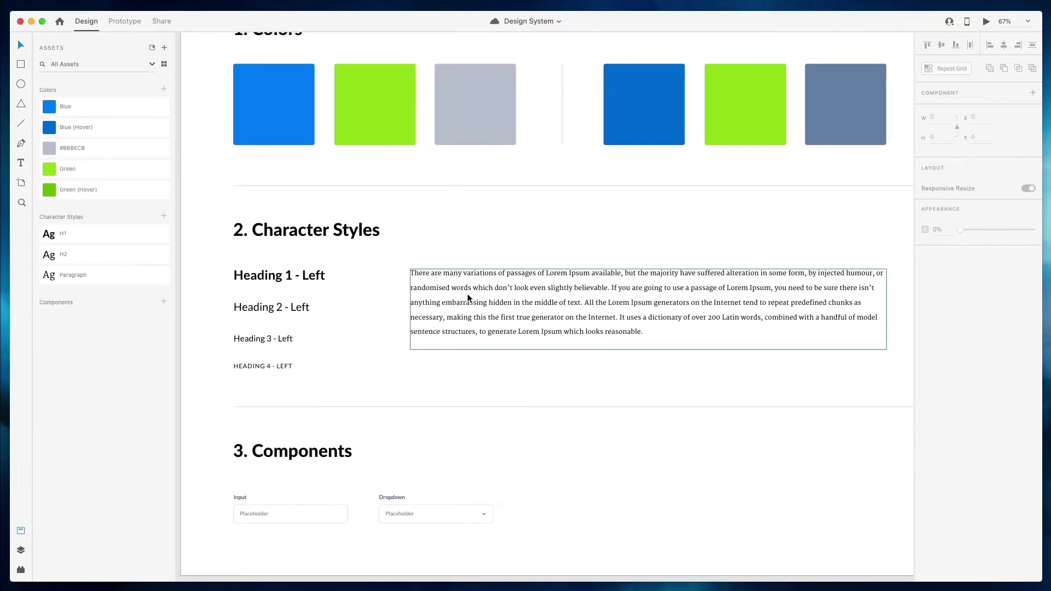
scroll(422, 372, down, 1)
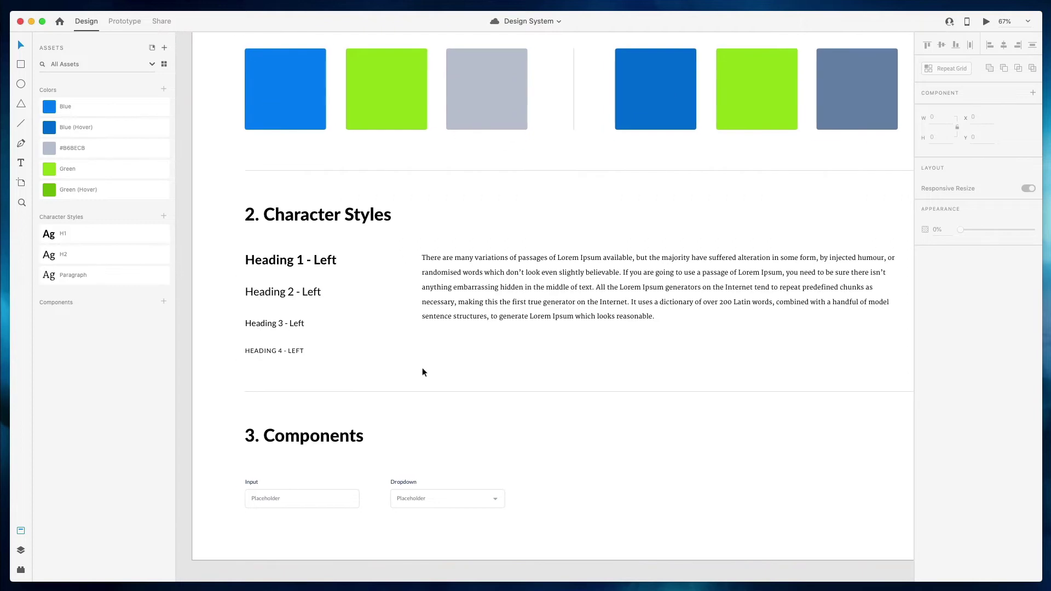
scroll(422, 372, up, 2)
scroll(422, 372, right, 2)
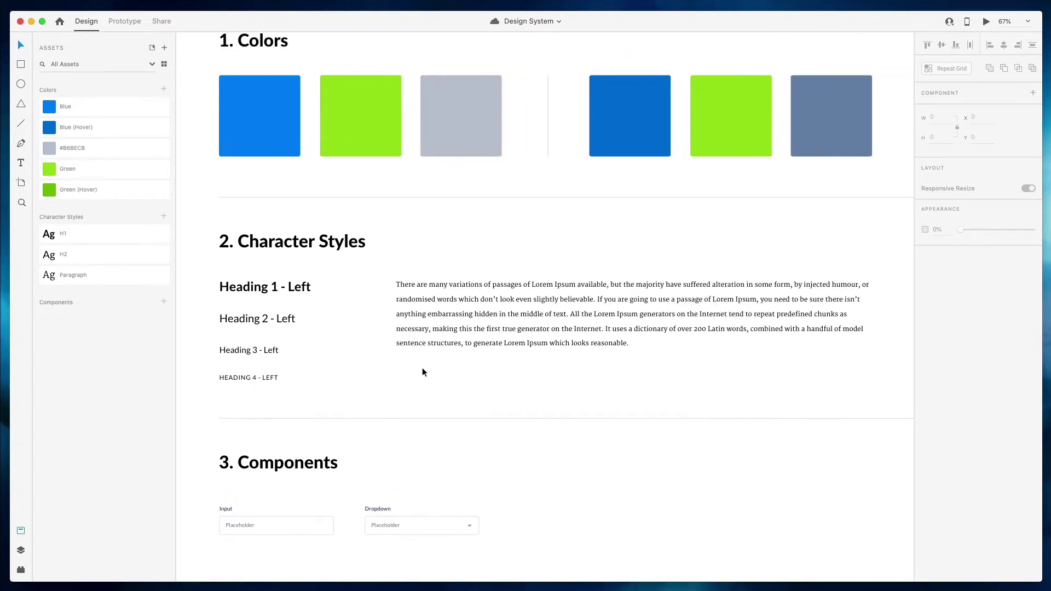
scroll(422, 373, down, 4)
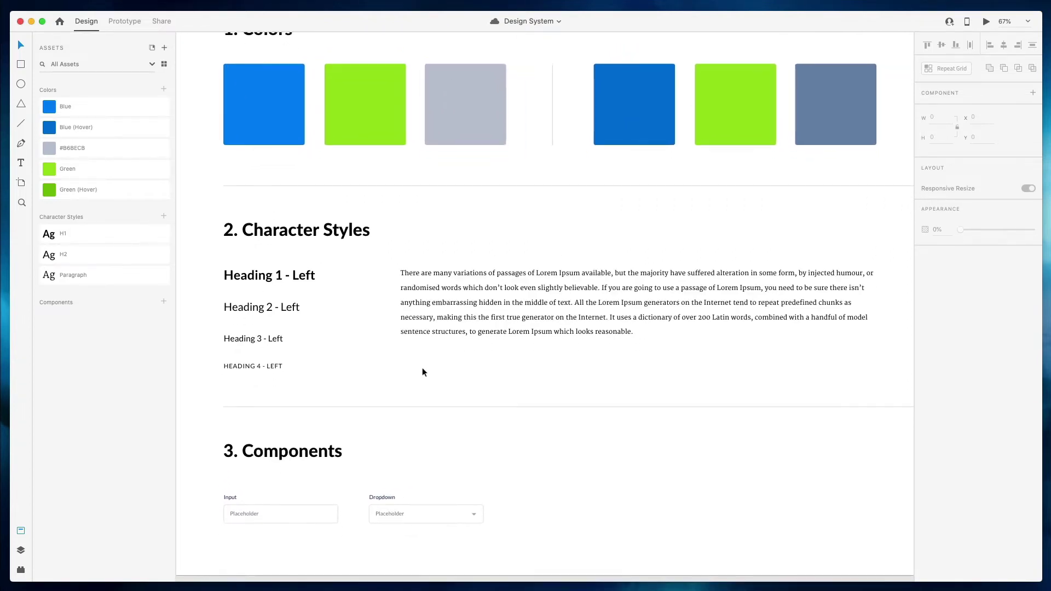
scroll(299, 468, down, 1)
Make the labelled Input field the component 'Input / with Label / Default / Normal' and save
scroll(240, 385, up, 2)
scroll(240, 386, up, 5)
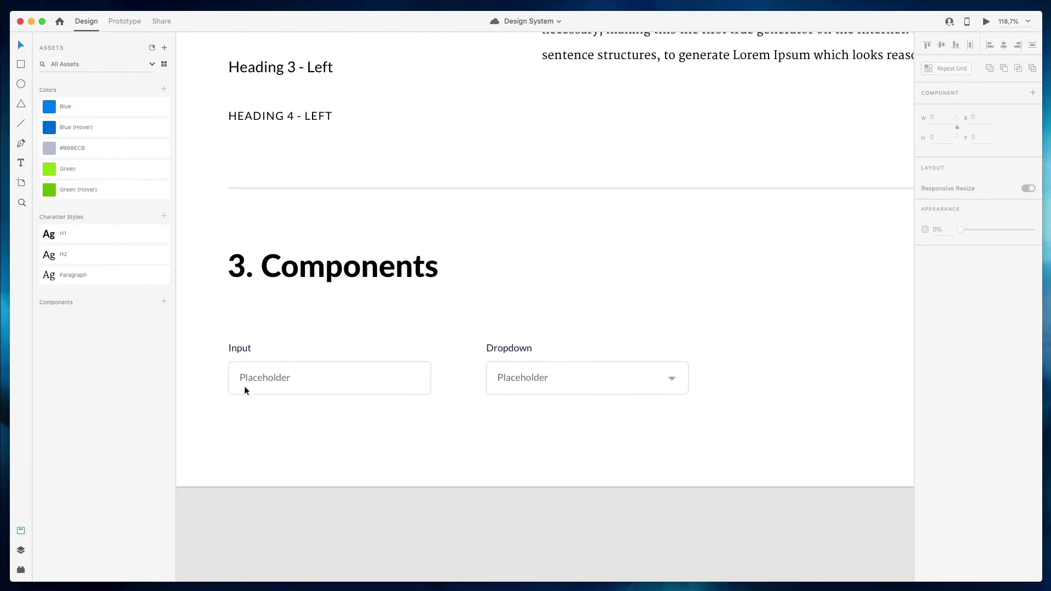
click(248, 352)
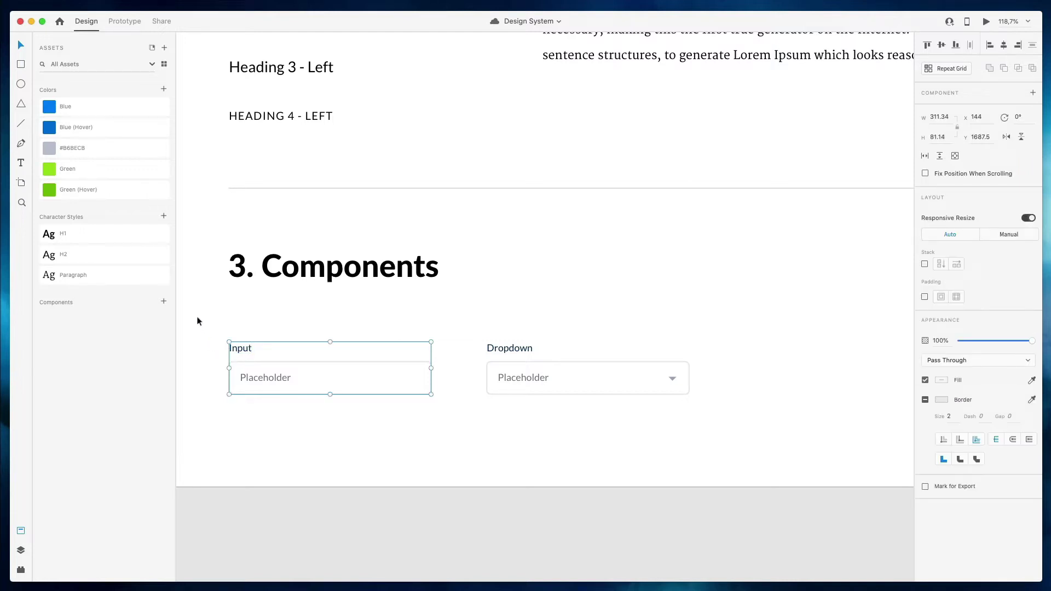
click(164, 302)
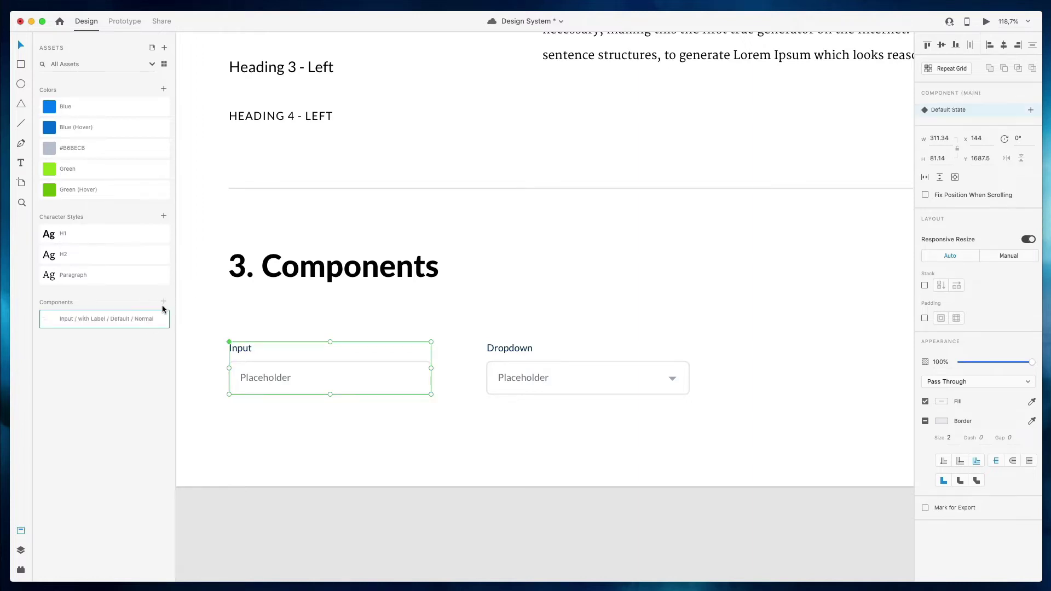
scroll(197, 288, up, 1)
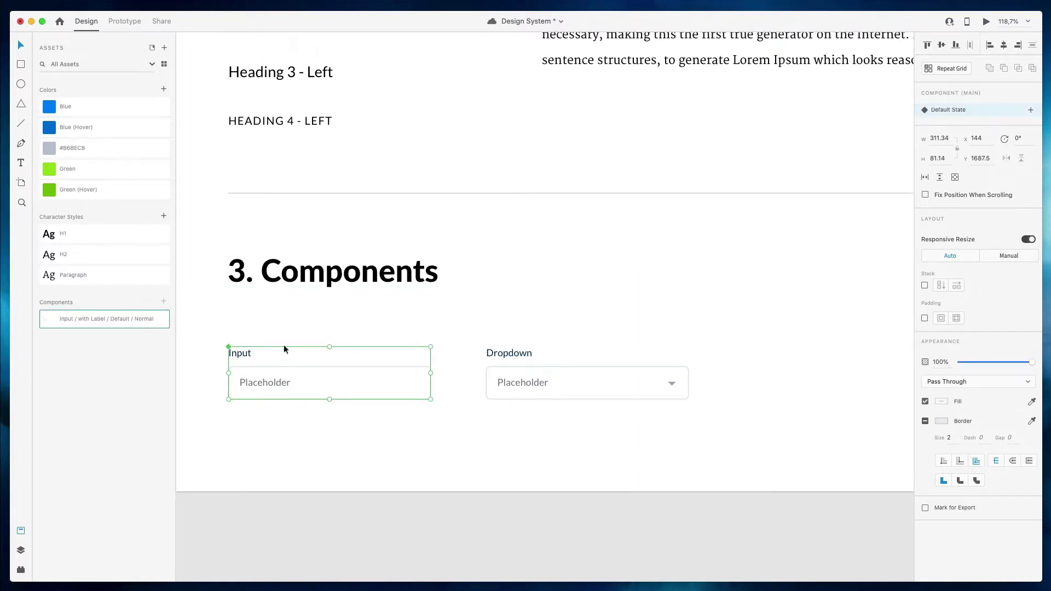
scroll(278, 370, down, 1)
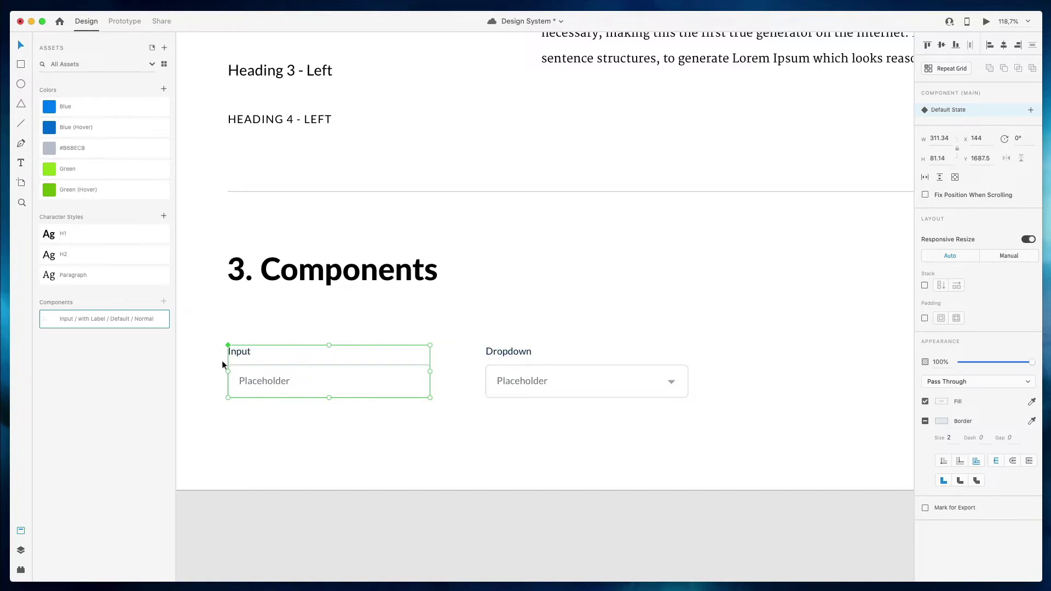
key(super+s)
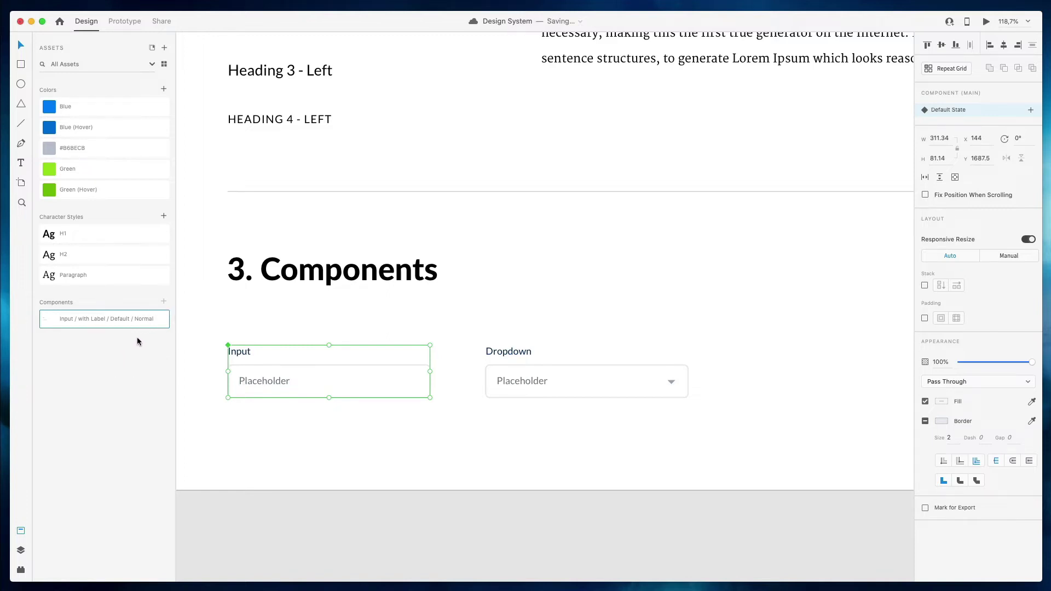
scroll(330, 338, down, 4)
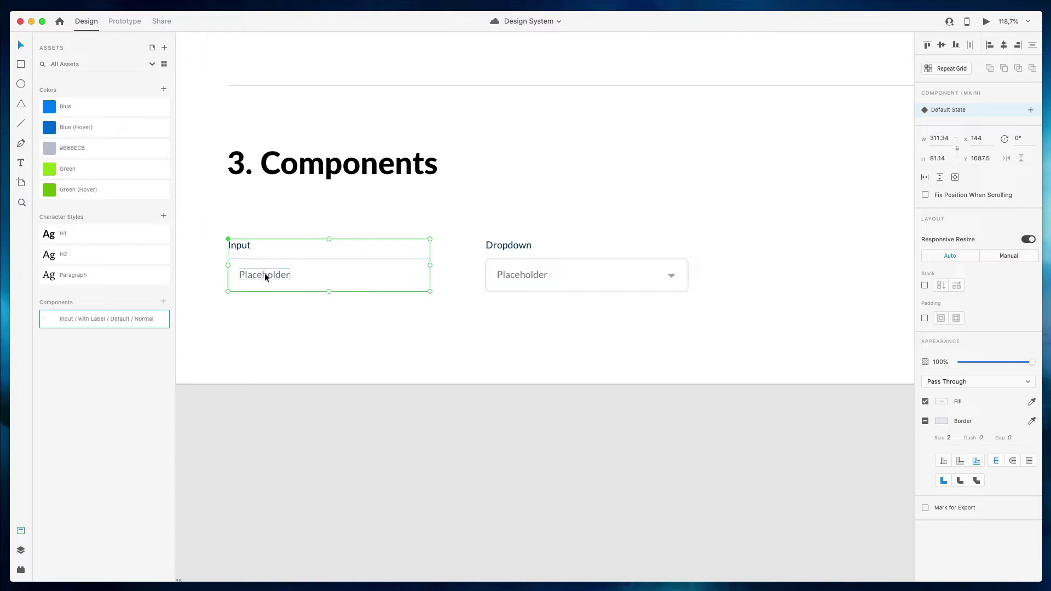
drag(264, 276, 268, 349)
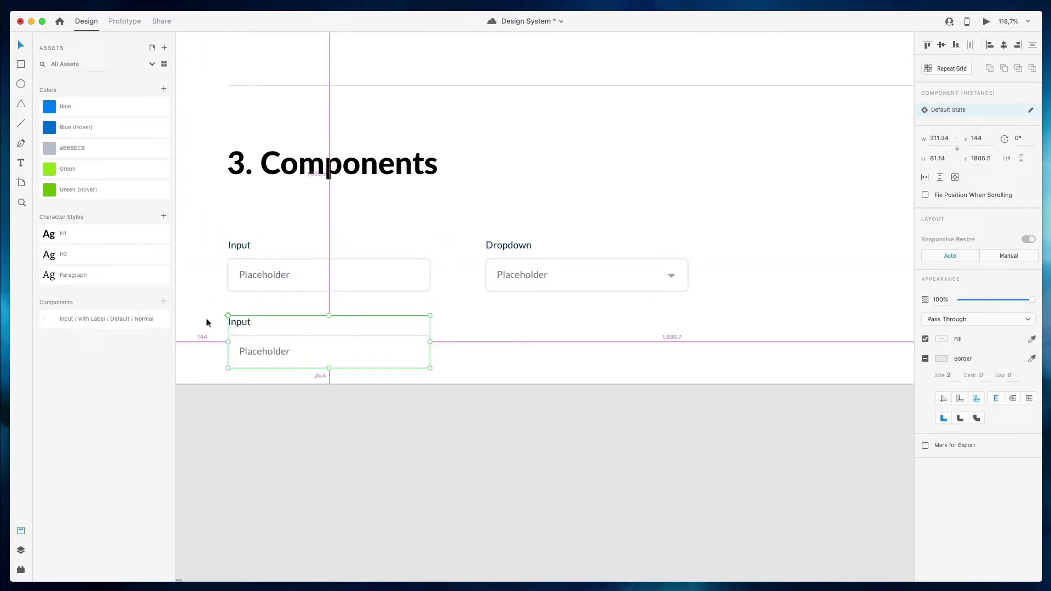
click(259, 280)
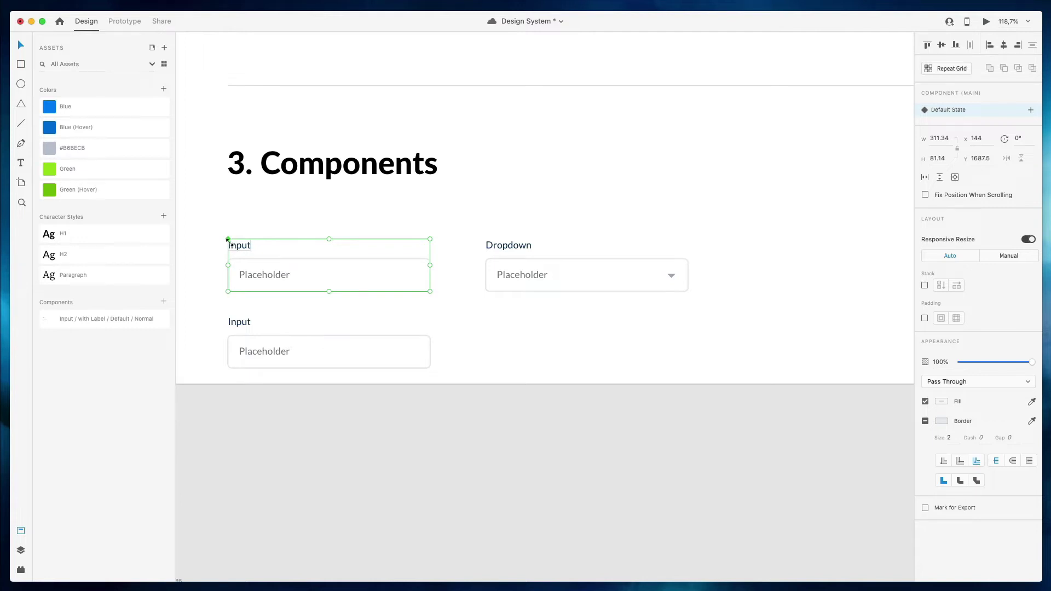
key(Escape)
click(247, 349)
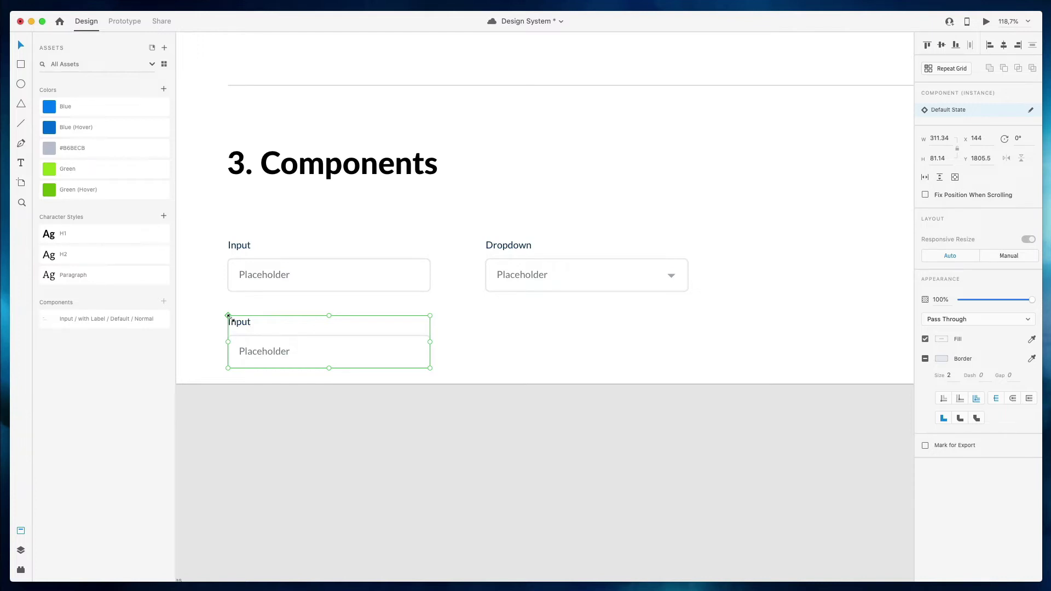
key(Delete)
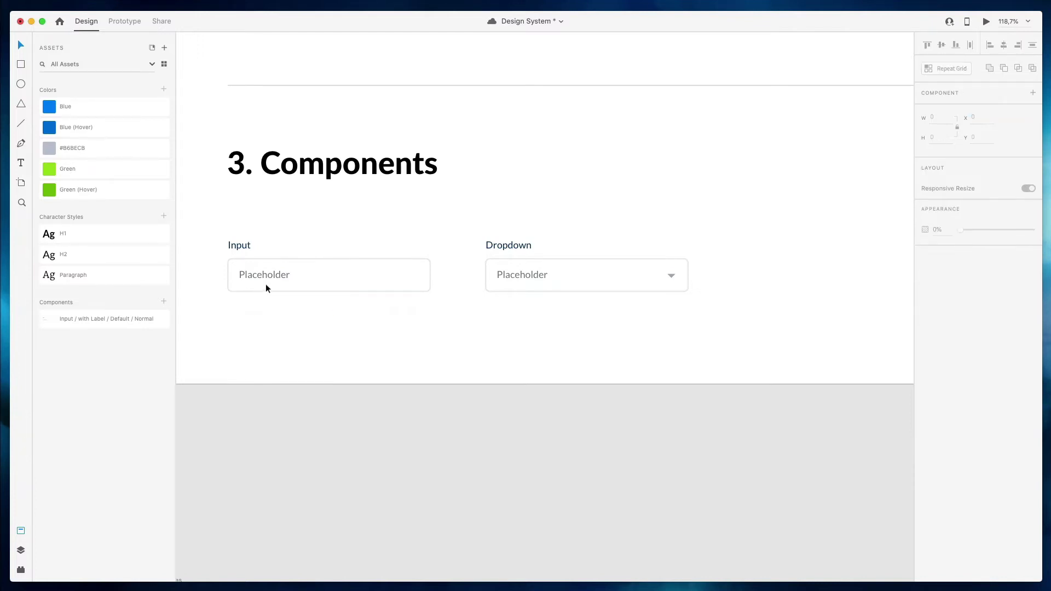
scroll(265, 284, up, 5)
scroll(266, 287, down, 10)
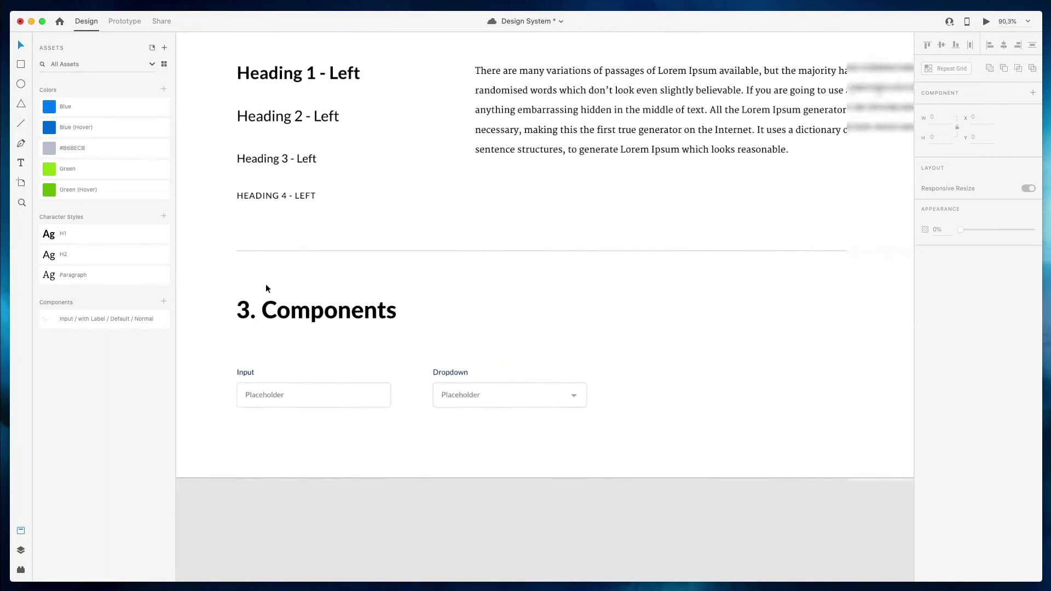
scroll(266, 287, up, 5)
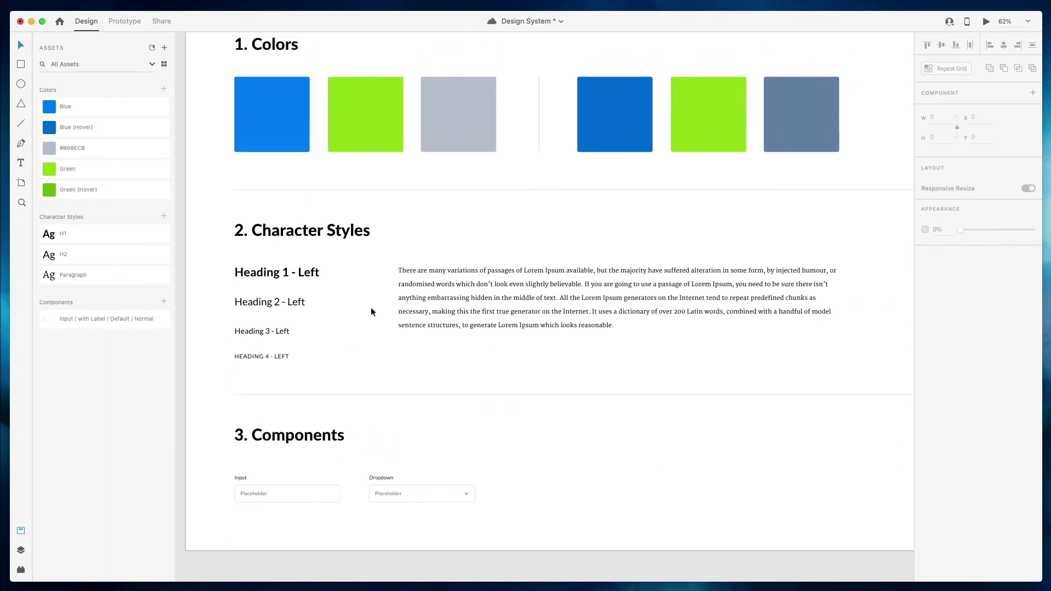
scroll(370, 308, up, 3)
scroll(370, 307, up, 3)
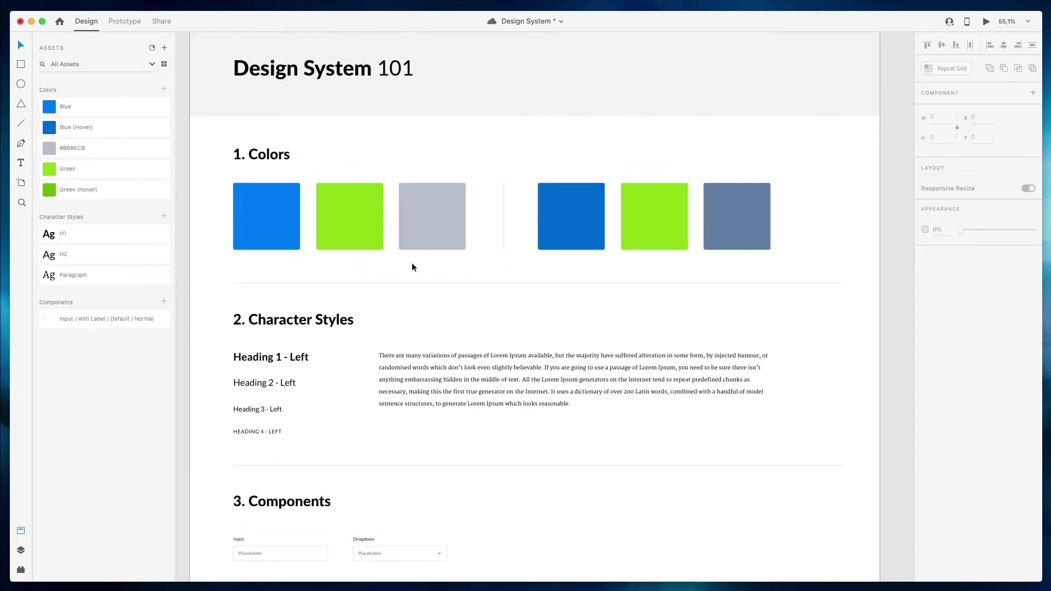
Draw a rectangle over the empty artboard and shorten it to 780 × 448 at the top
scroll(410, 271, up, 3)
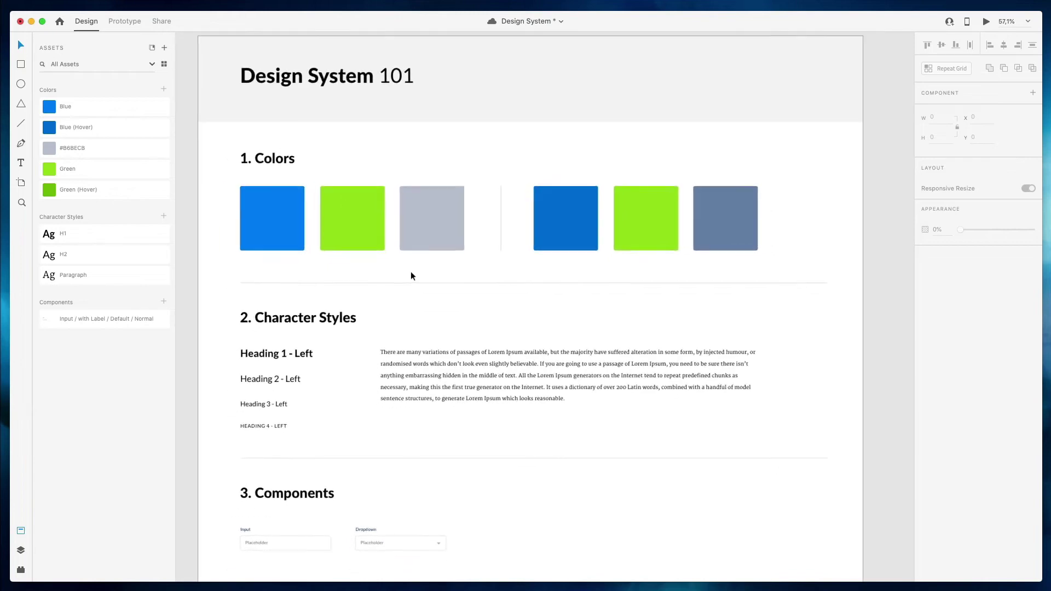
scroll(411, 272, right, 3)
scroll(411, 273, left, 4)
scroll(411, 273, right, 3)
scroll(411, 274, right, 10)
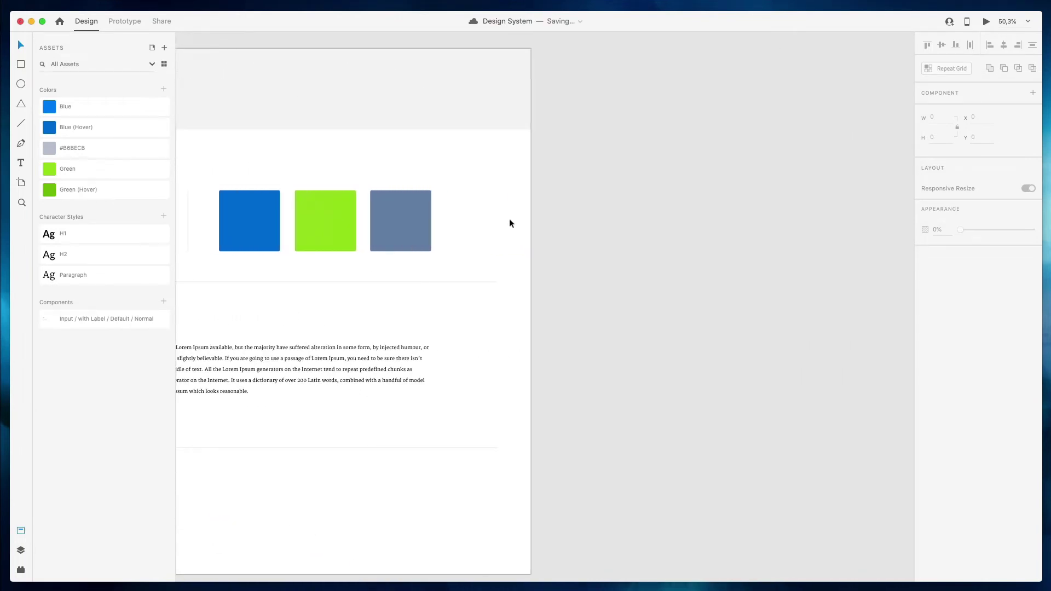
click(21, 64)
mouse_move(498, 99)
mouse_down()
mouse_move(659, 265)
mouse_move(736, 528)
mouse_move(712, 529)
mouse_up()
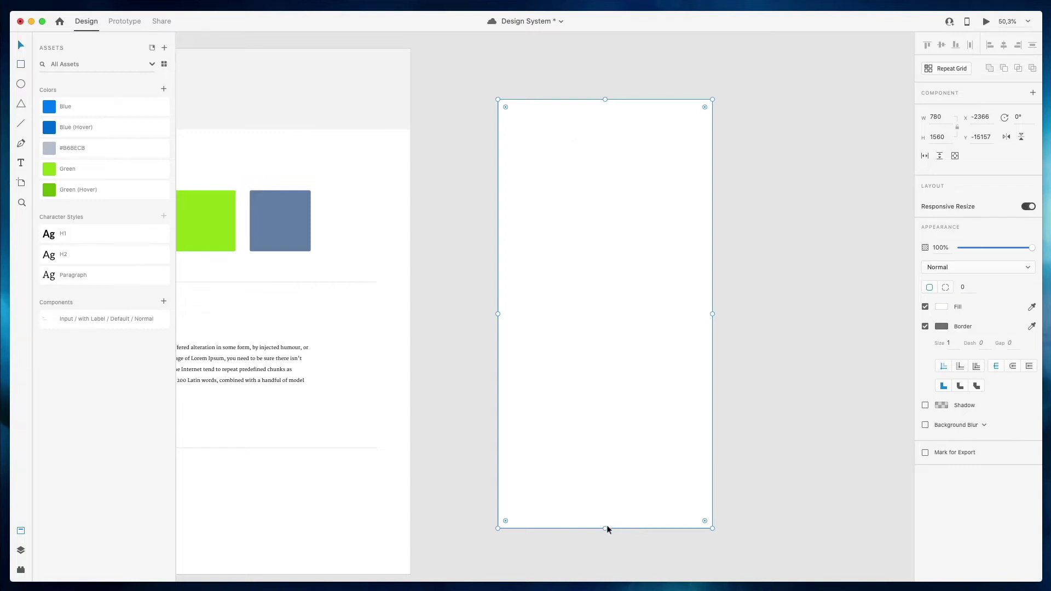
drag(604, 529, 622, 222)
Fill the rectangle with the saved Blue colour asset
scroll(633, 116, left, 5)
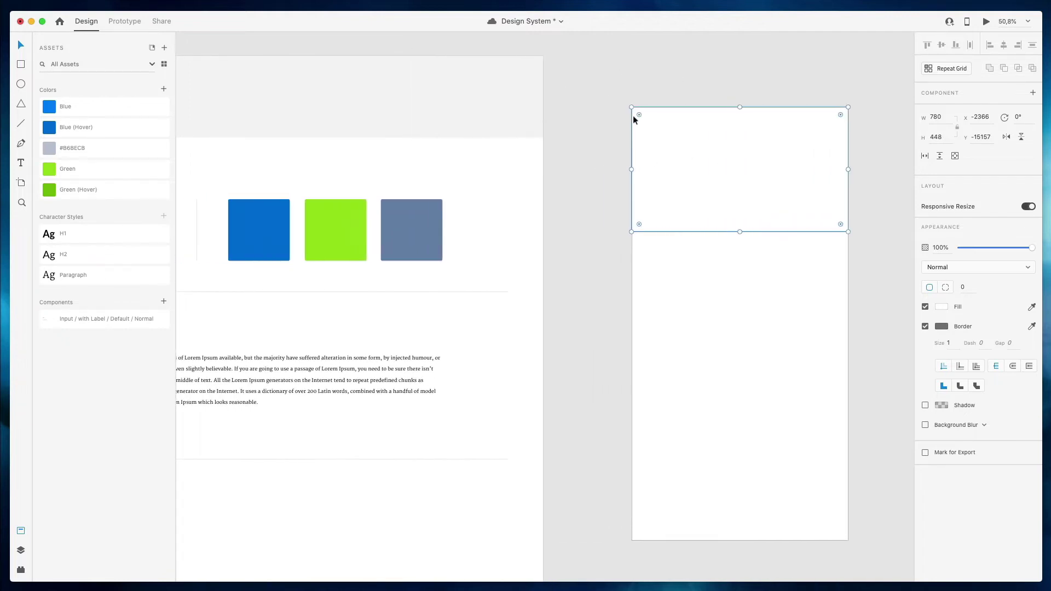
scroll(425, 249, left, 2)
drag(70, 108, 730, 173)
click(72, 108)
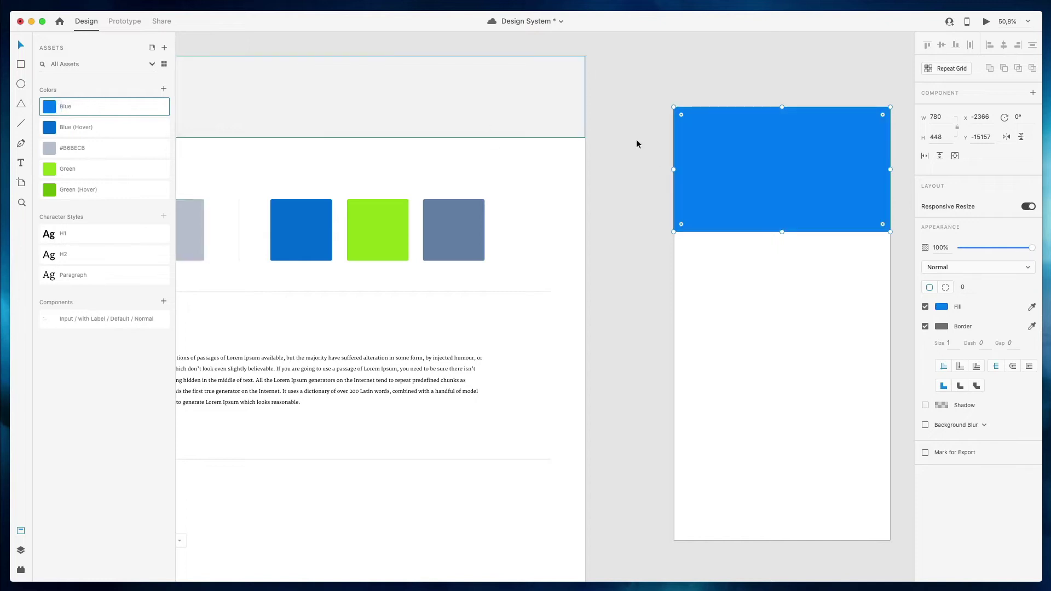
scroll(651, 146, right, 8)
click(656, 136)
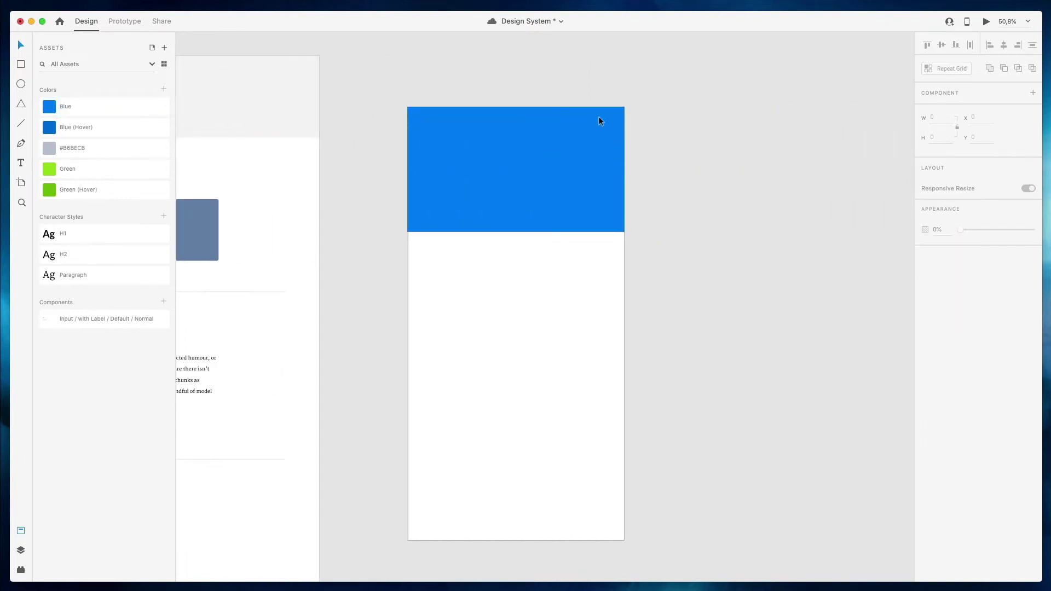
scroll(599, 116, up, 3)
scroll(599, 121, up, 2)
key(t)
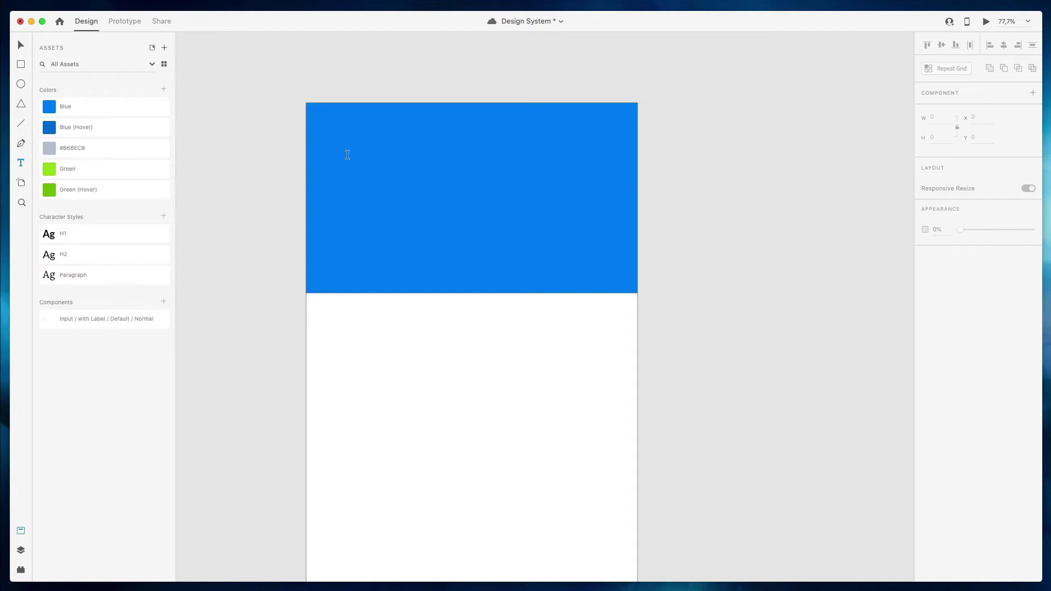
Add a black H1 headline 'This is a headline' near the top of the blue banner
click(429, 178)
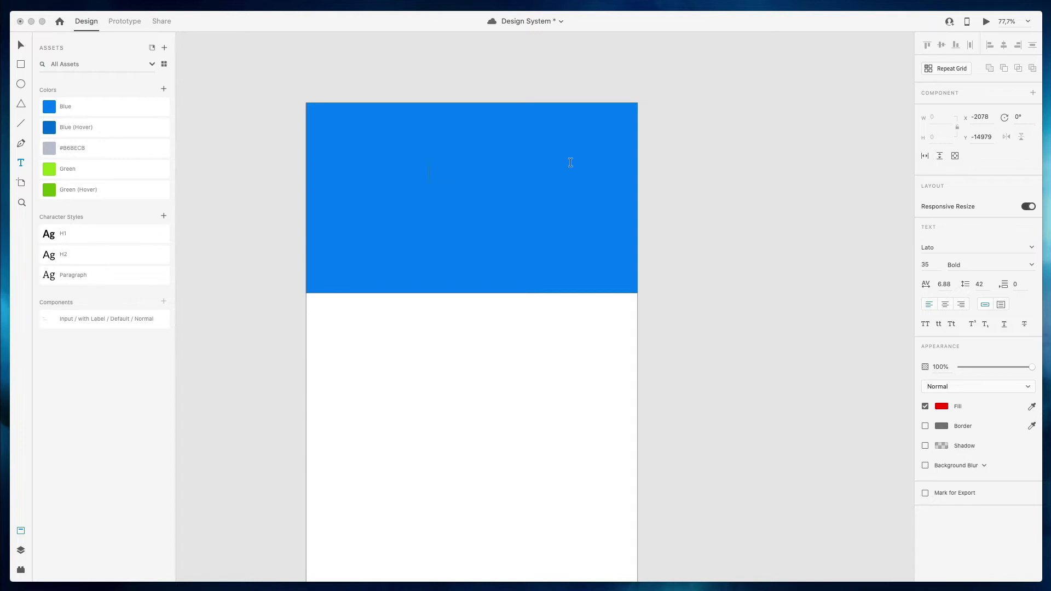
text(This is a heal)
text(line)
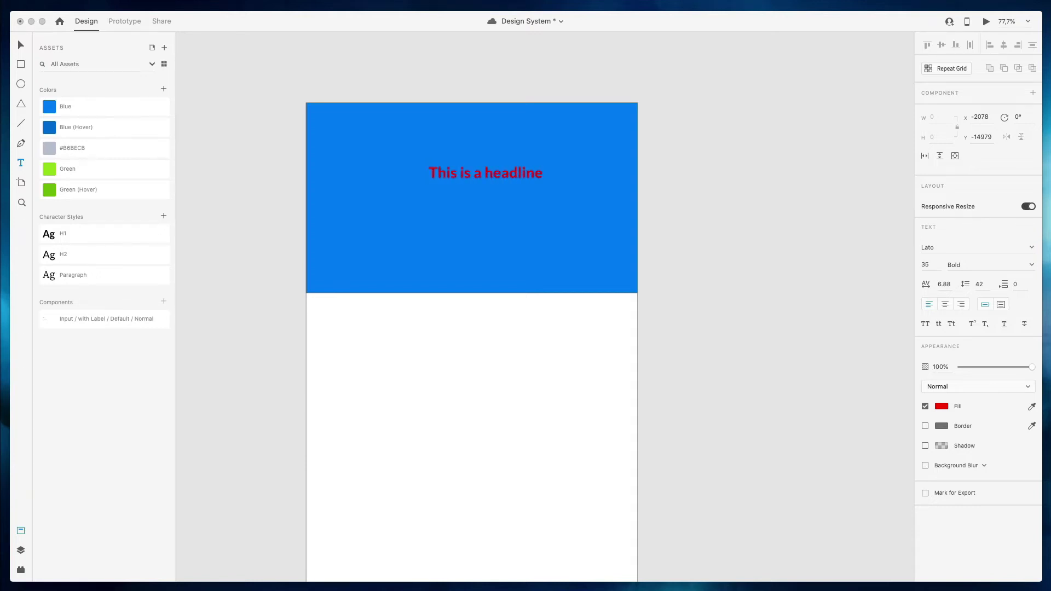
key(Escape)
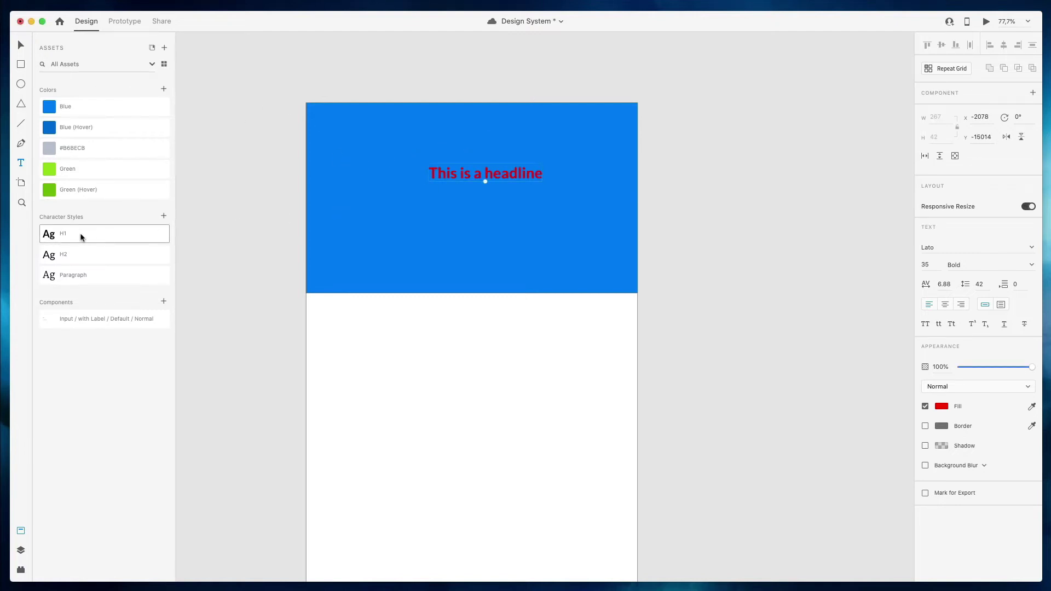
click(81, 236)
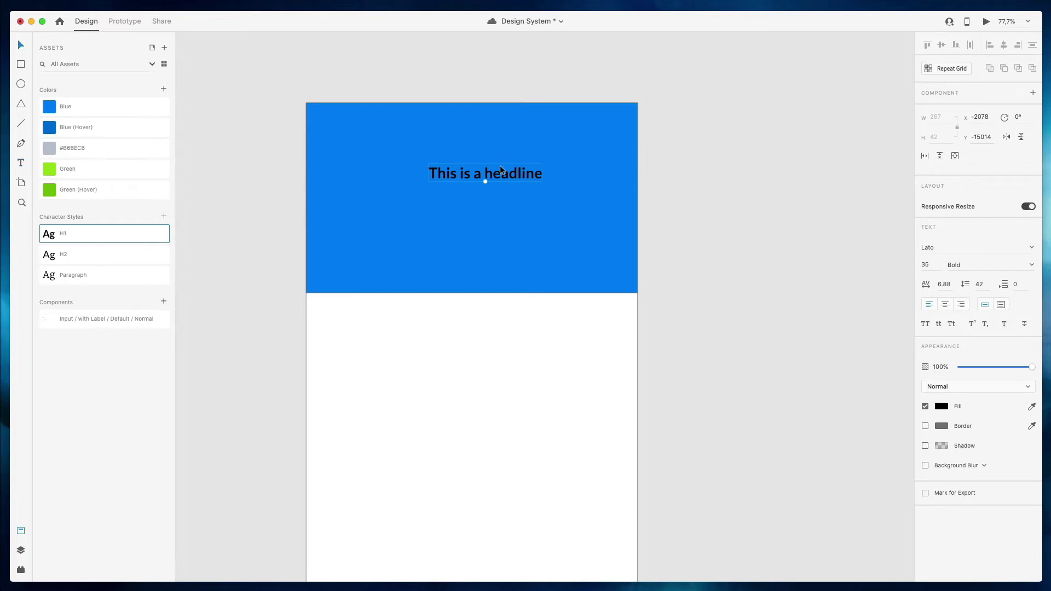
drag(500, 170, 491, 207)
key(super+z)
scroll(423, 221, down, 1)
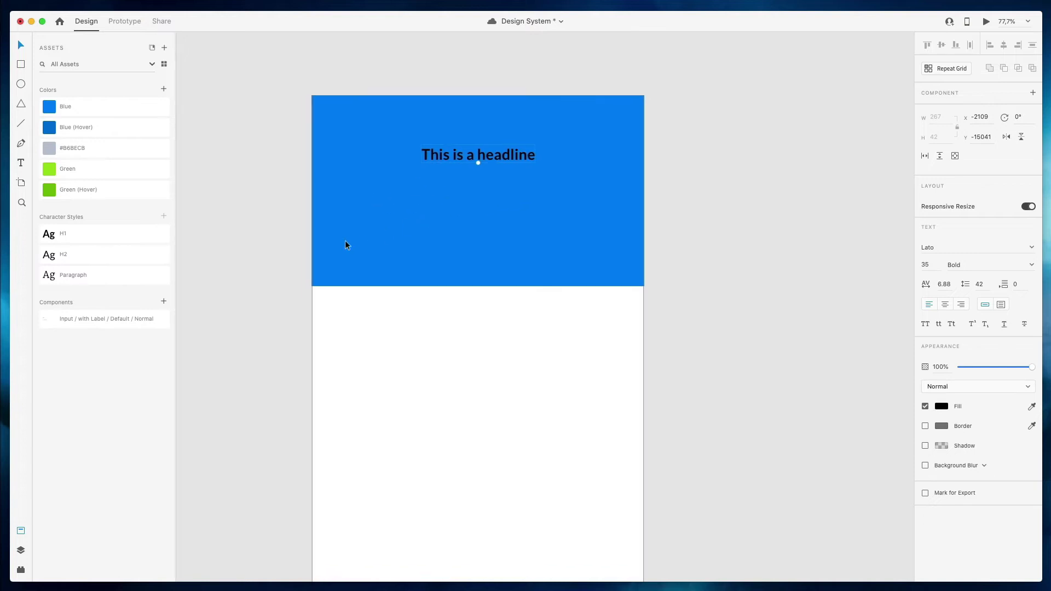
Place an 'Input / with Label' component from Assets below the headline
drag(66, 322, 458, 200)
scroll(471, 206, right, 1)
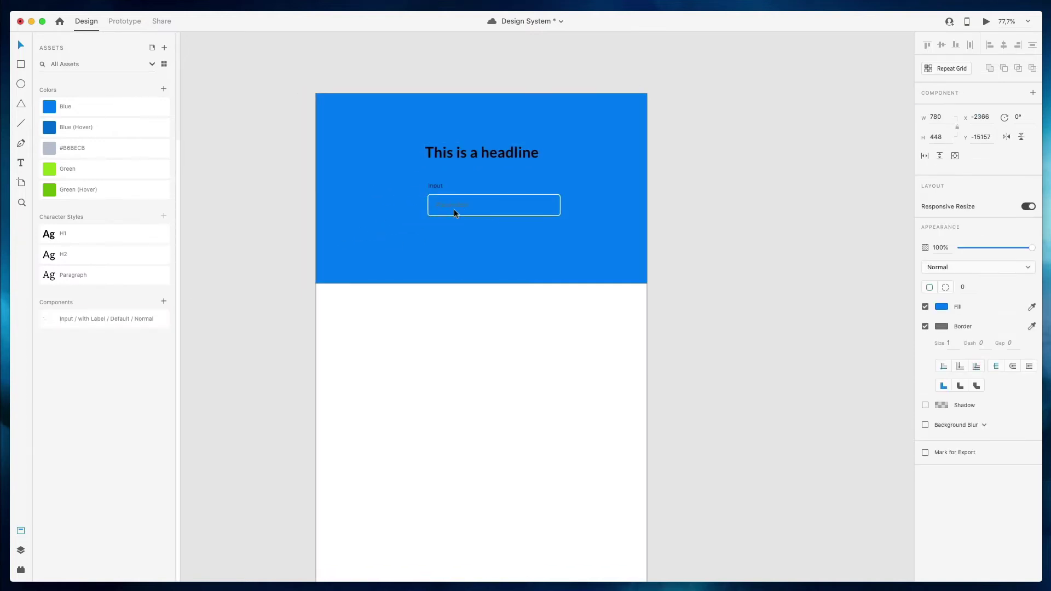
scroll(448, 202, up, 5)
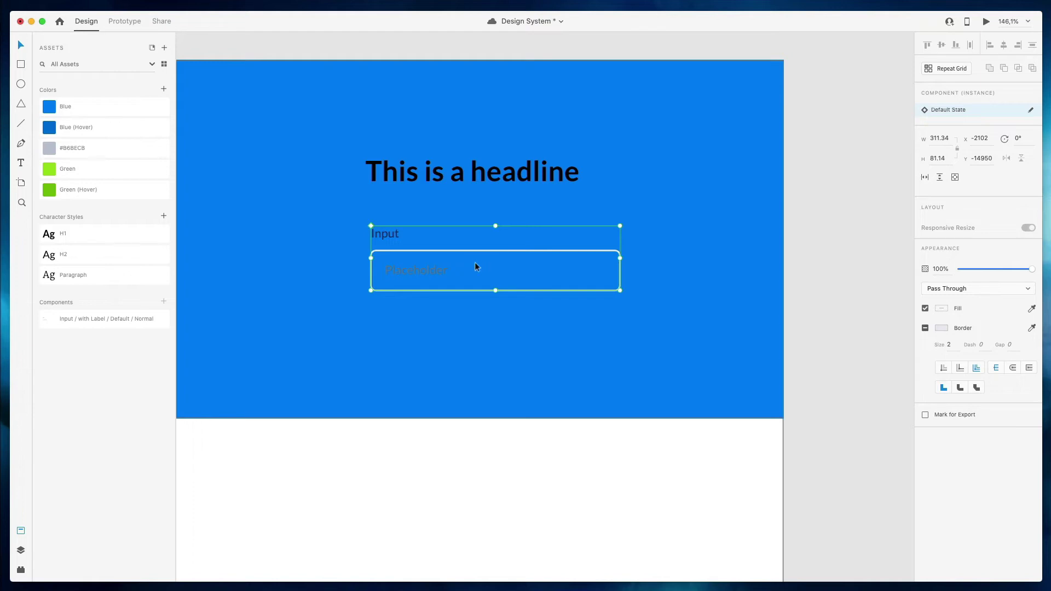
scroll(478, 261, down, 3)
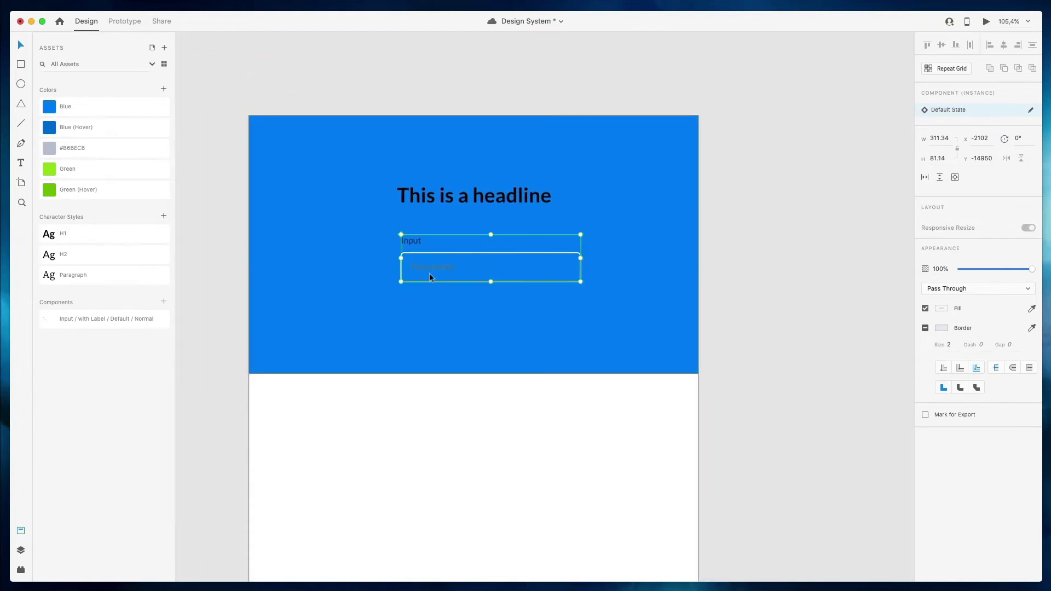
scroll(440, 272, left, 5)
scroll(440, 272, down, 10)
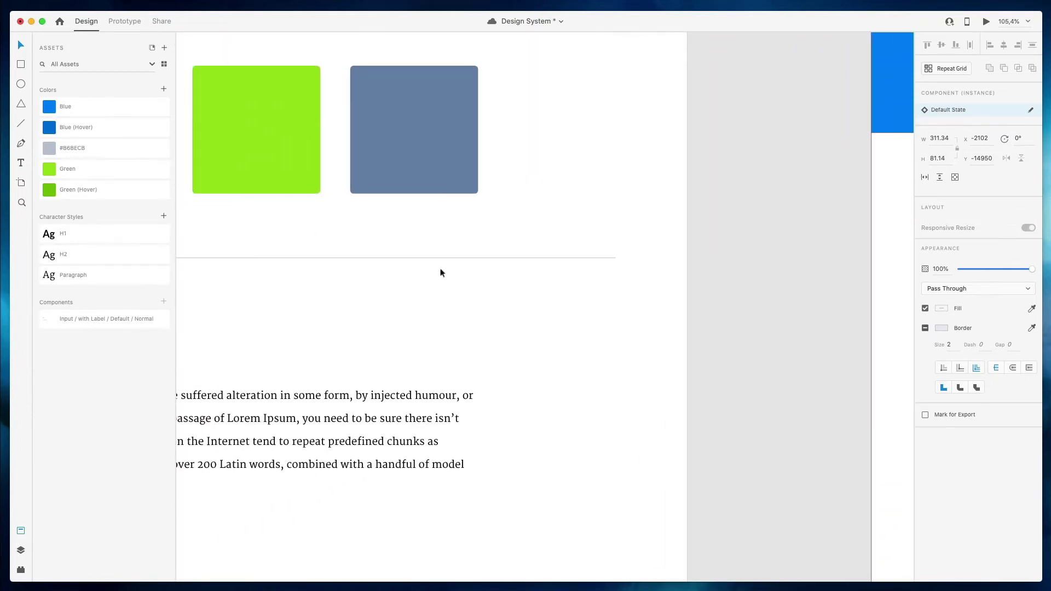
scroll(440, 272, left, 5)
scroll(440, 272, down, 3)
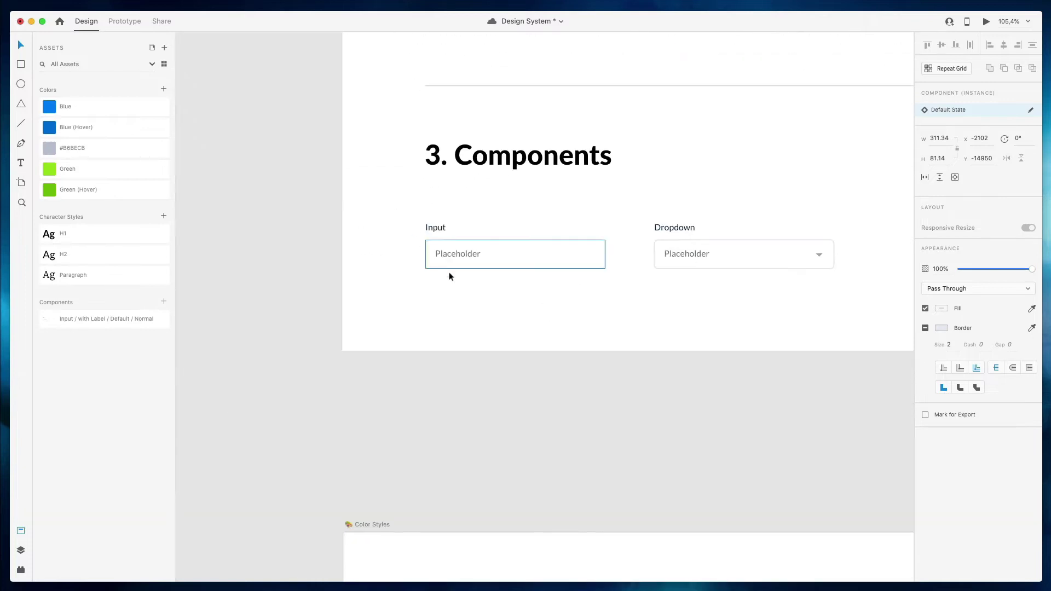
Give the master component's input box a white fill
double_click(519, 241)
click(925, 368)
scroll(706, 278, right, 2)
scroll(715, 280, up, 15)
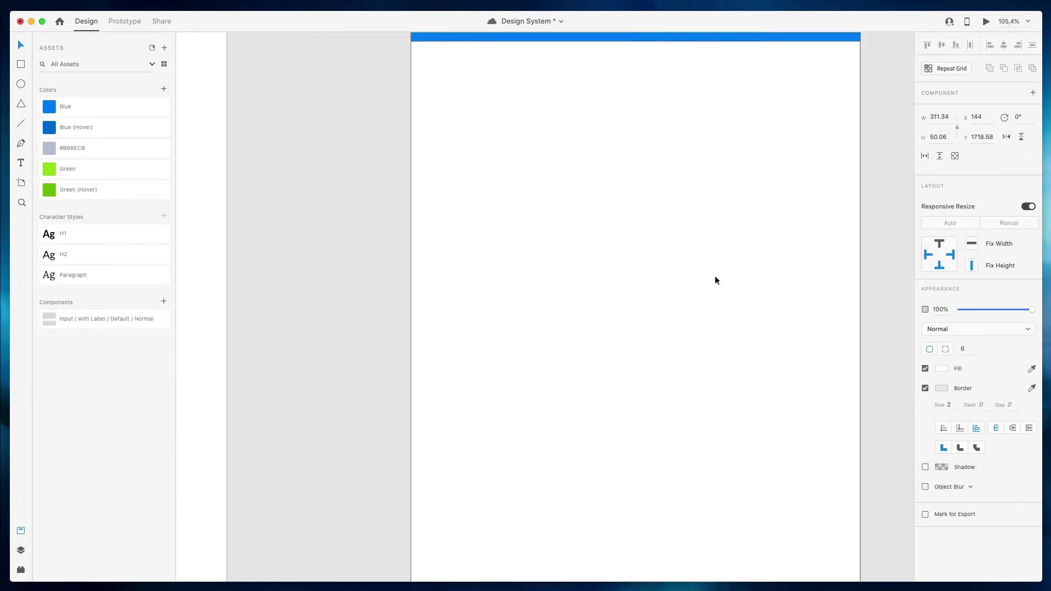
scroll(716, 280, right, 5)
scroll(715, 280, left, 2)
scroll(716, 279, up, 5)
scroll(716, 279, left, 2)
Move the headline and Input field together about 100 px left within the banner
key(Escape)
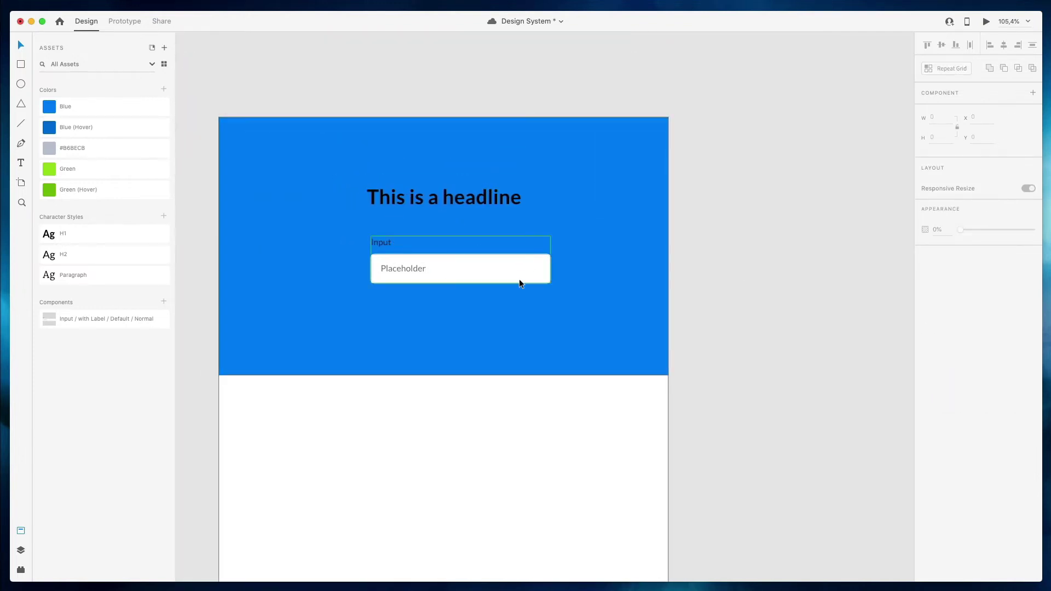
click(494, 269)
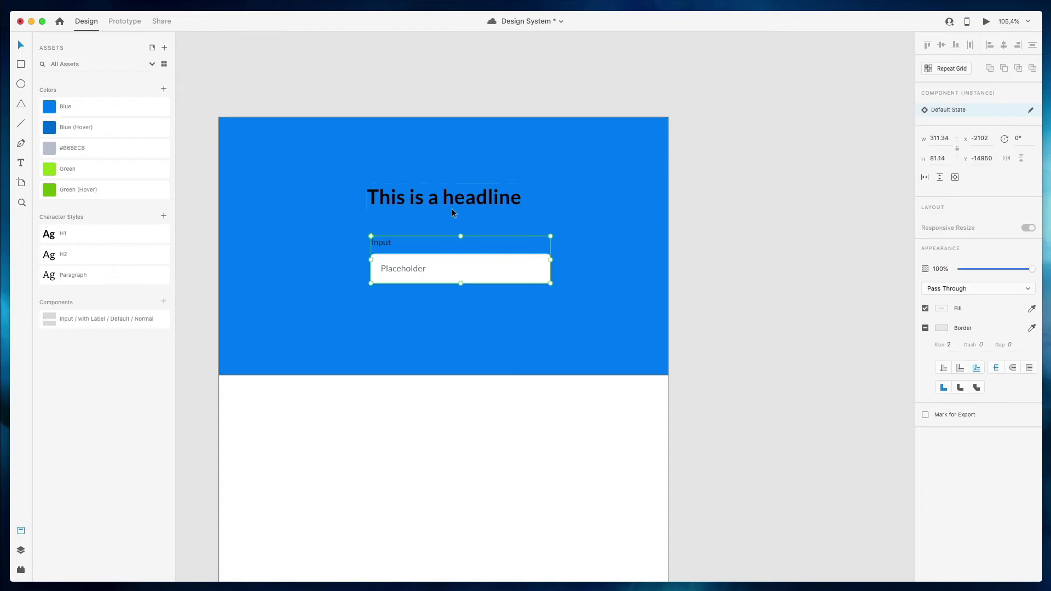
shift+click(486, 198)
drag(486, 198, 422, 200)
click(435, 94)
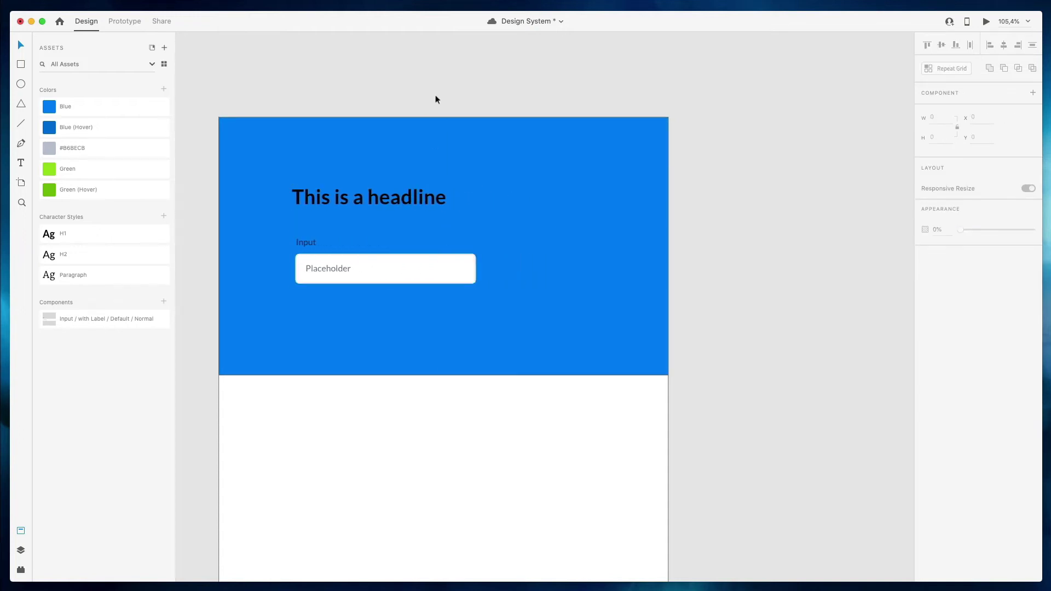
scroll(433, 96, down, 3)
scroll(365, 197, down, 5)
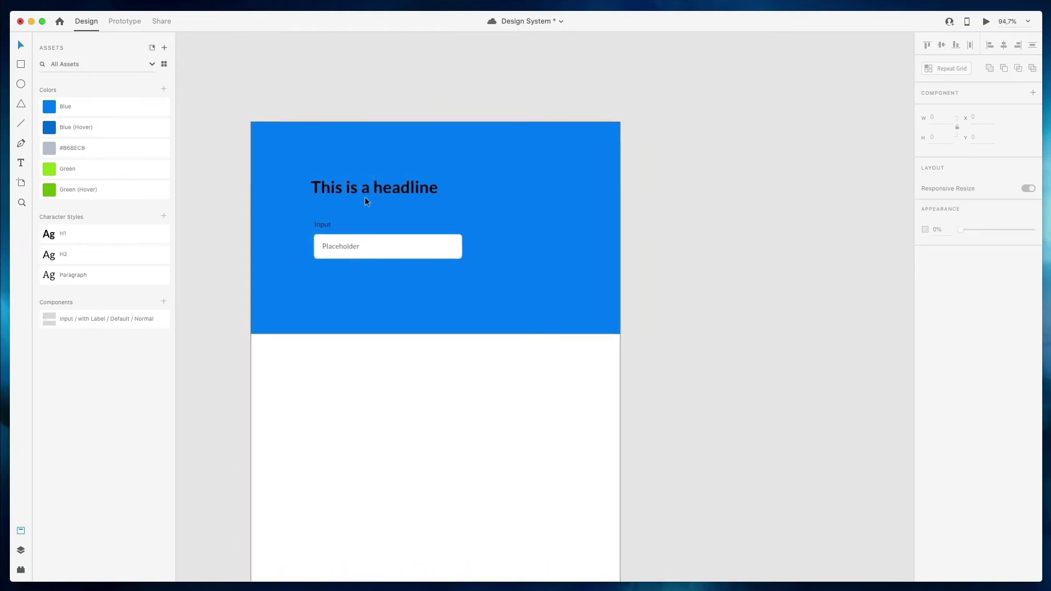
scroll(364, 197, up, 2)
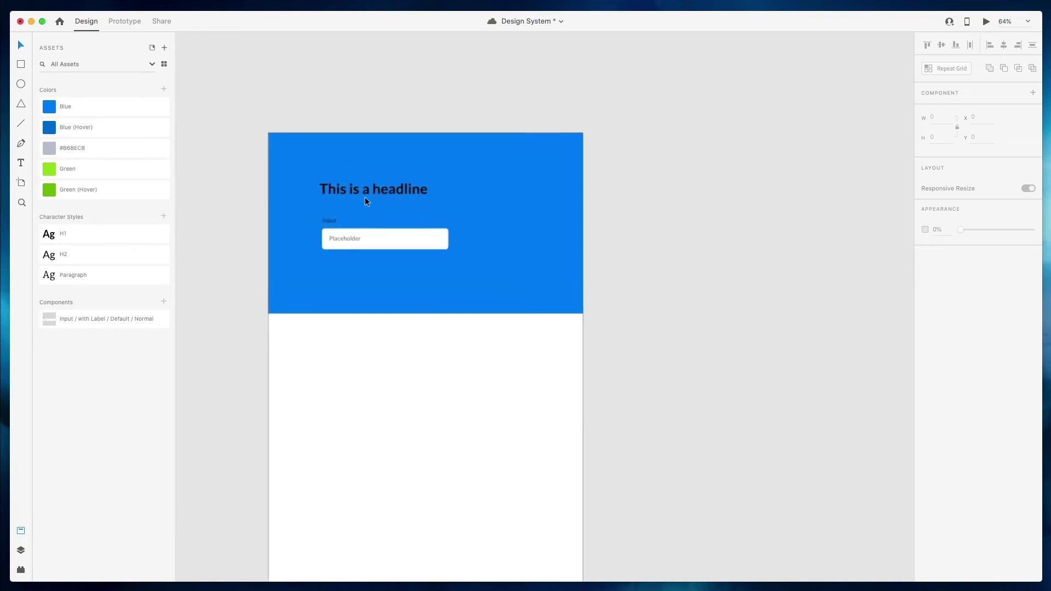
scroll(360, 195, down, 2)
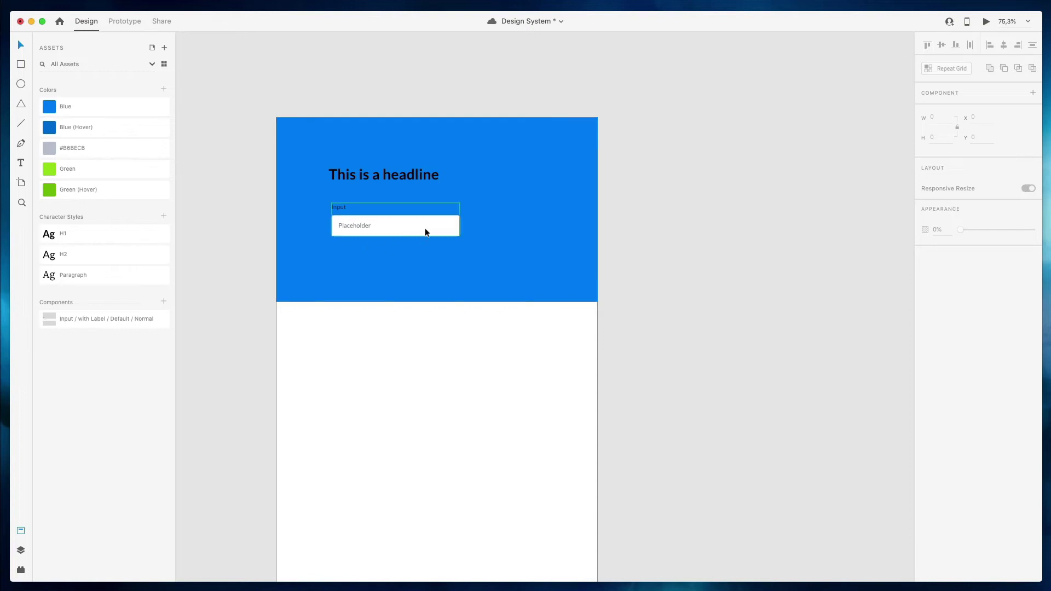
key(super+s)
scroll(429, 254, left, 2)
scroll(429, 254, down, 1)
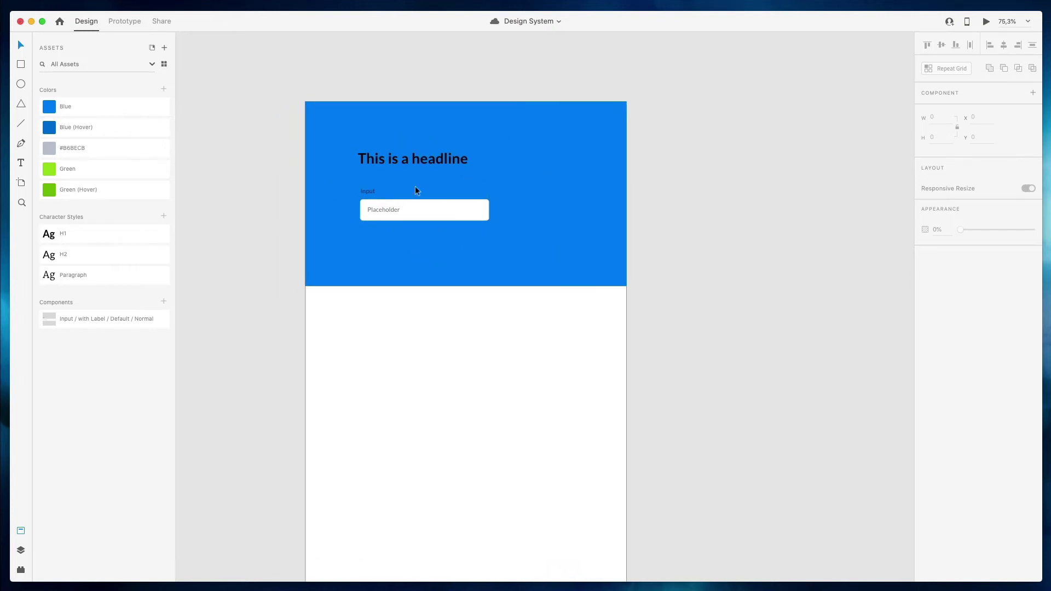
scroll(482, 184, left, 1)
scroll(481, 184, up, 1)
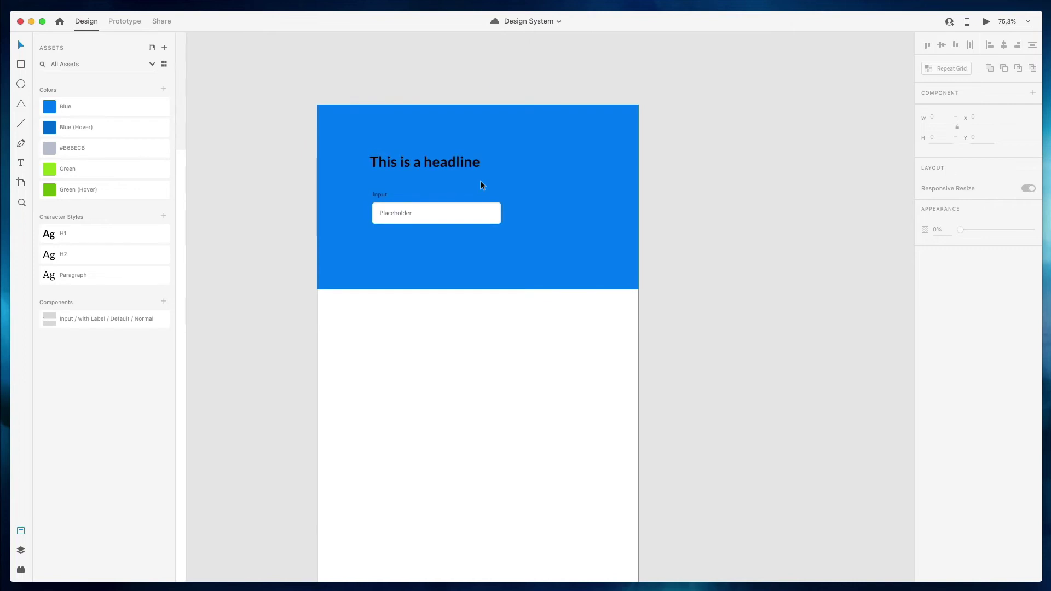
scroll(366, 159, left, 10)
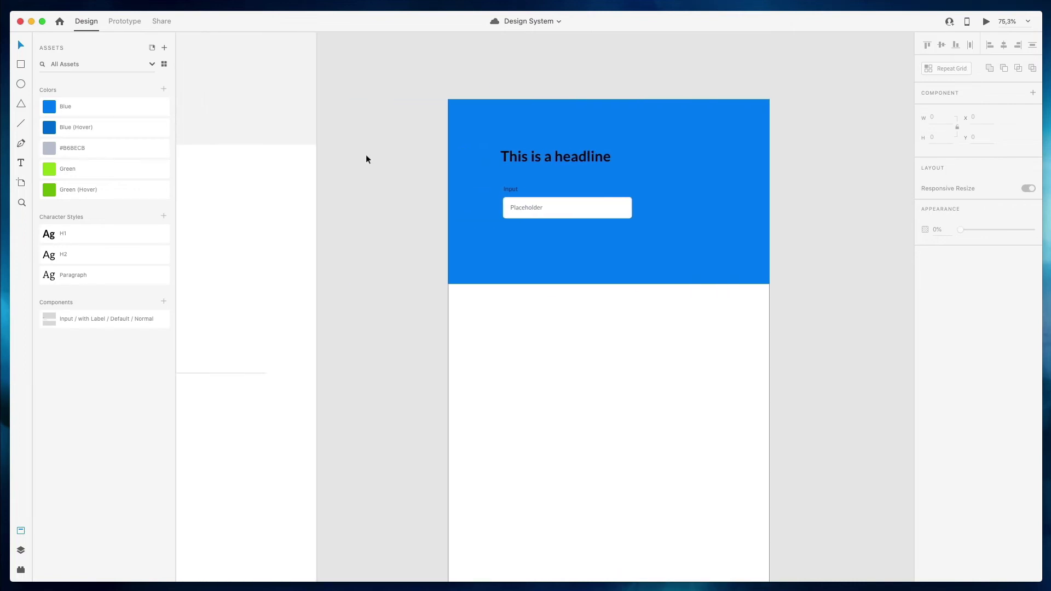
scroll(366, 154, left, 15)
scroll(294, 201, right, 15)
scroll(293, 201, up, 5)
scroll(293, 207, right, 12)
scroll(293, 206, down, 8)
scroll(293, 207, left, 8)
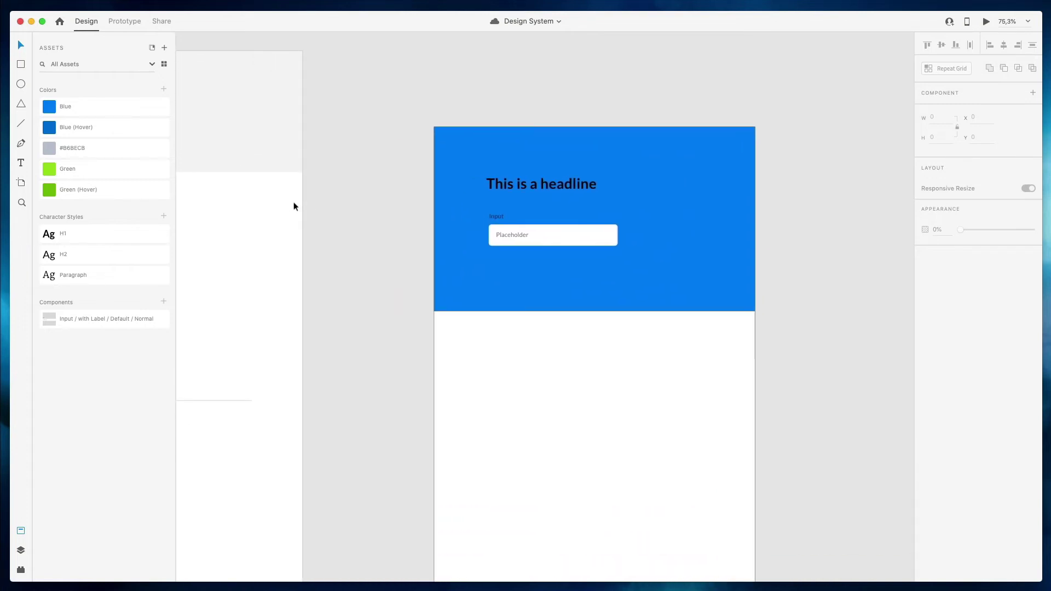
scroll(293, 206, down, 5)
scroll(293, 207, left, 15)
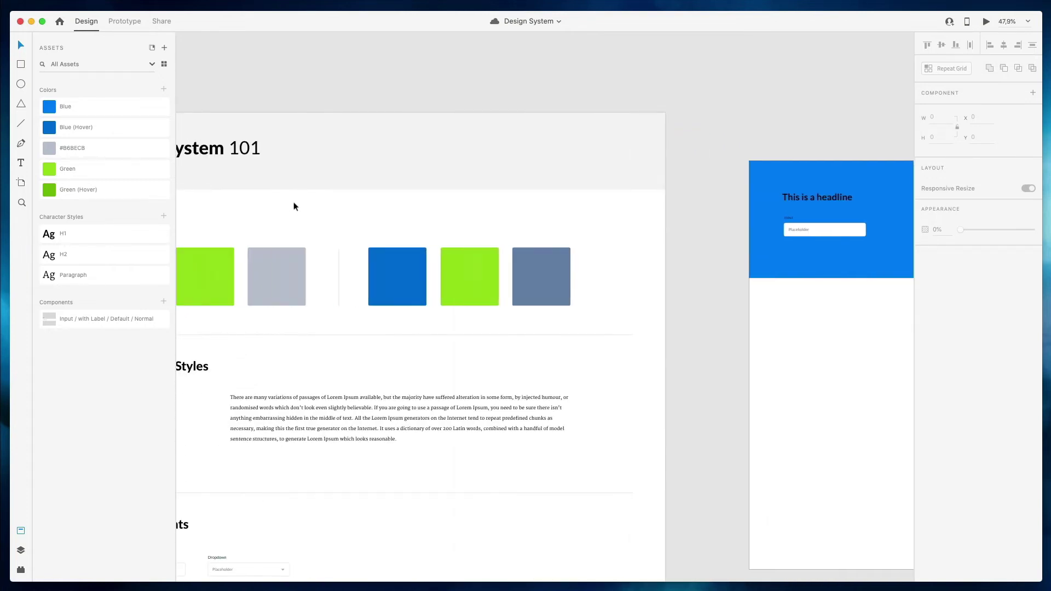
scroll(294, 204, down, 3)
scroll(294, 204, left, 8)
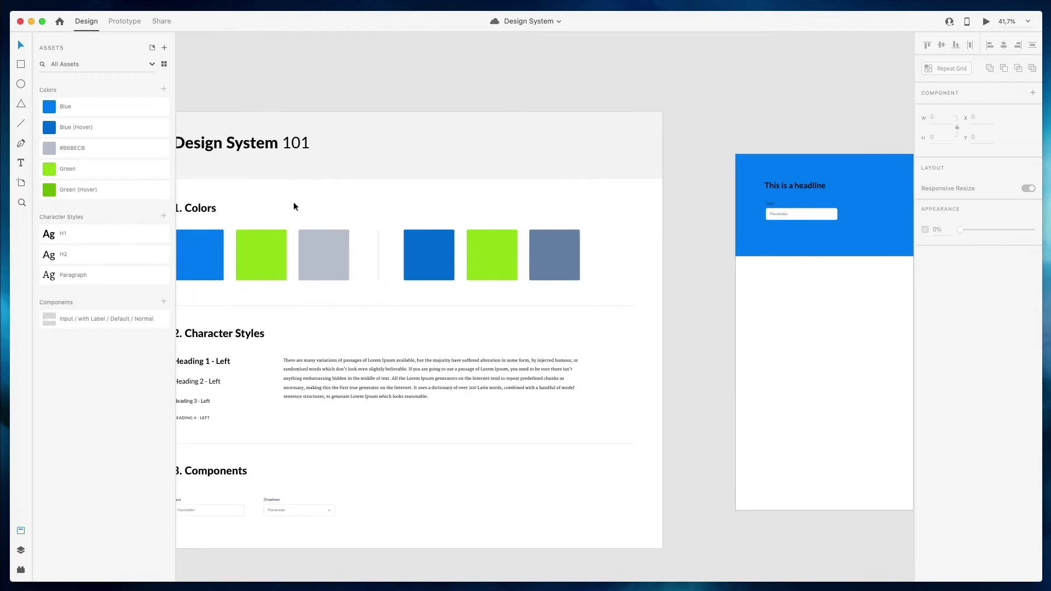
scroll(293, 206, down, 2)
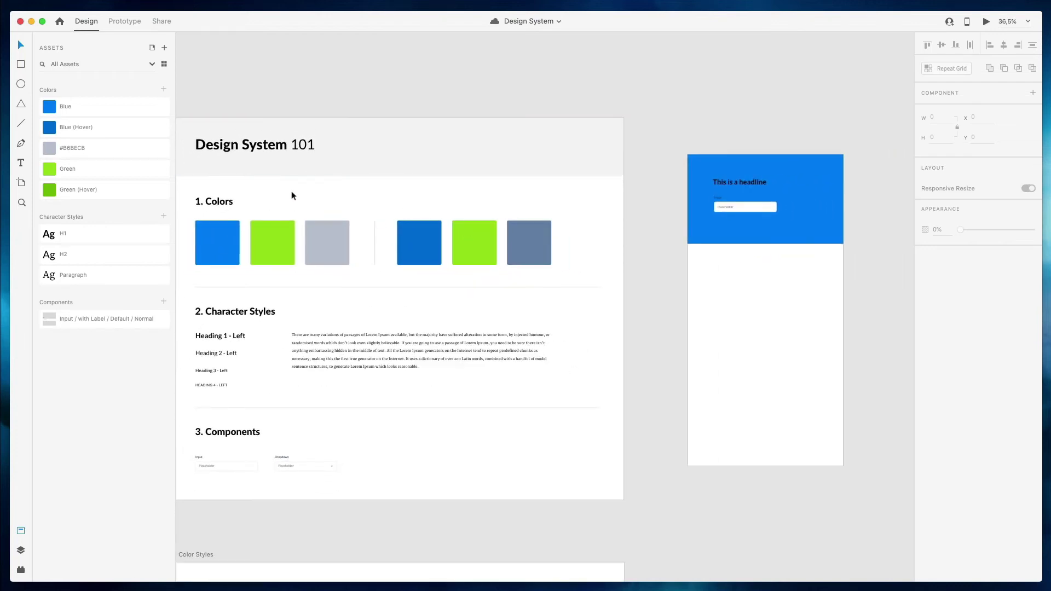
scroll(401, 179, left, 3)
scroll(402, 179, down, 1)
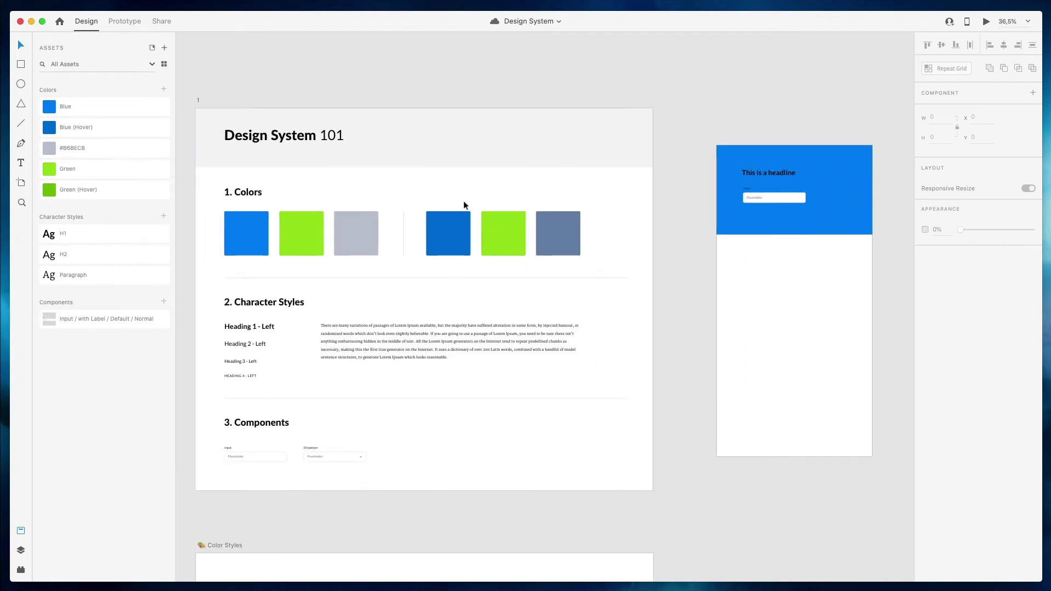
scroll(447, 204, down, 3)
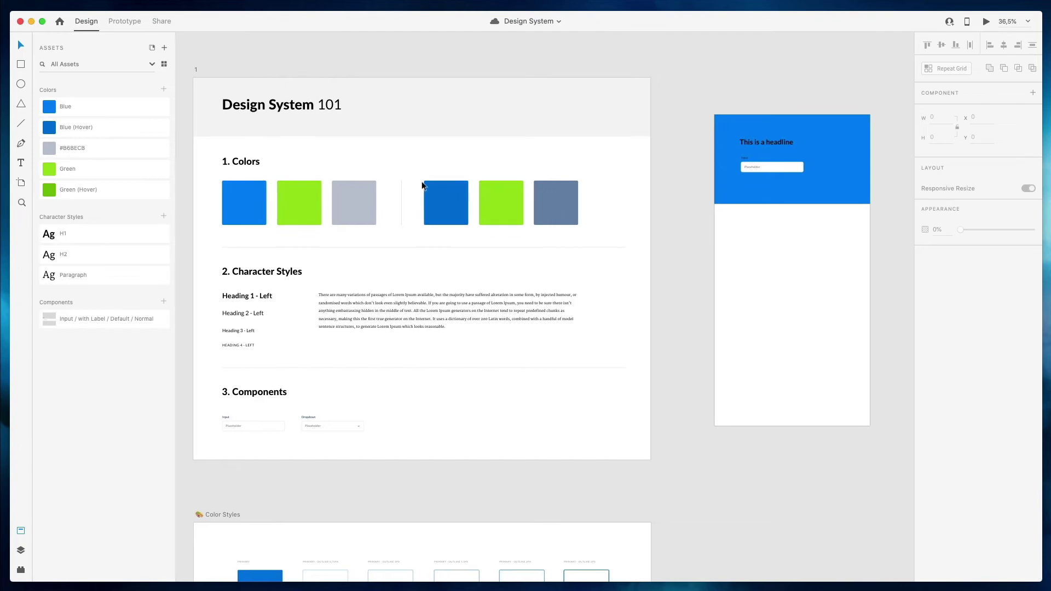
scroll(422, 186, up, 3)
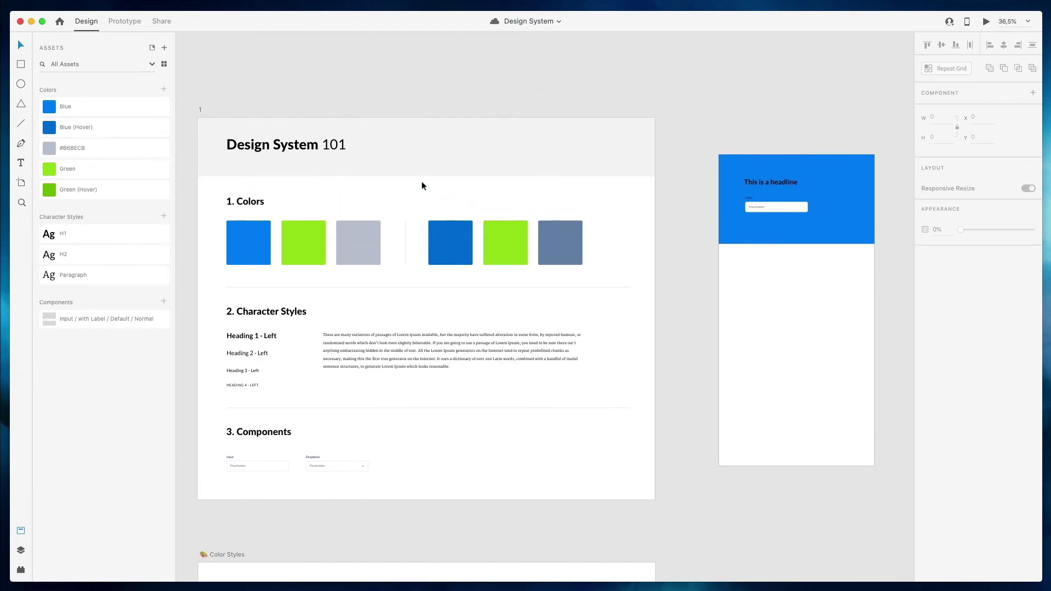
Scroll to the Color Styles artboard and select the blue Primary swatch
scroll(432, 192, down, 1)
scroll(440, 199, down, 15)
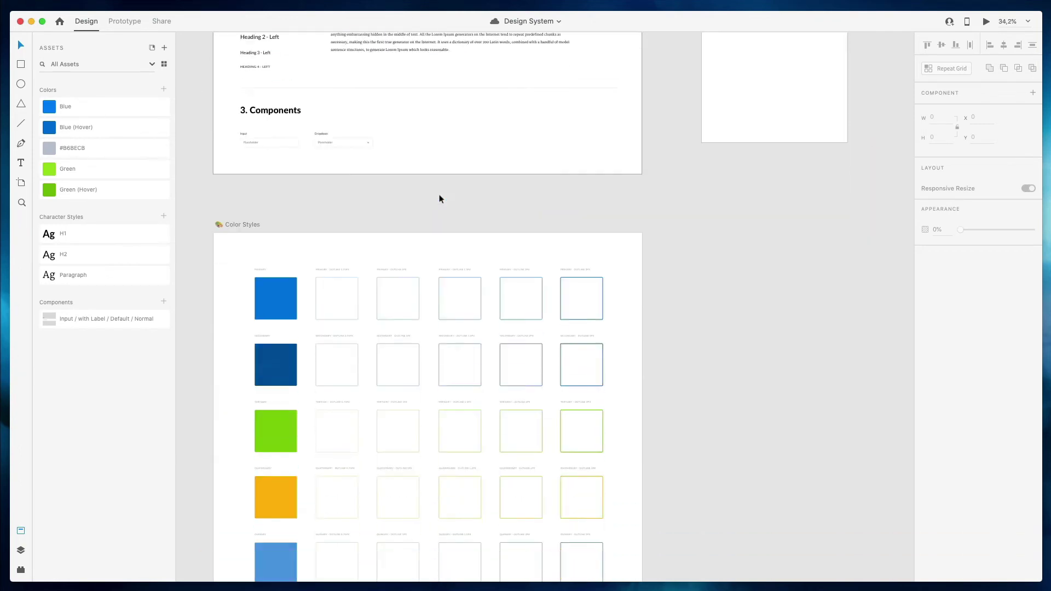
scroll(446, 200, up, 3)
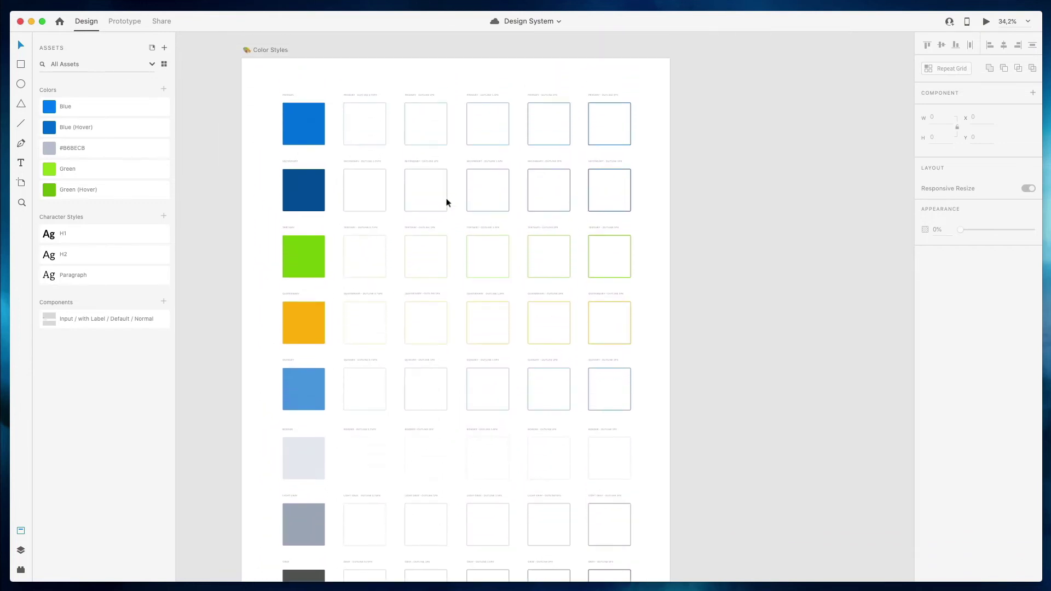
scroll(463, 196, down, 2)
scroll(462, 196, down, 2)
scroll(462, 196, up, 3)
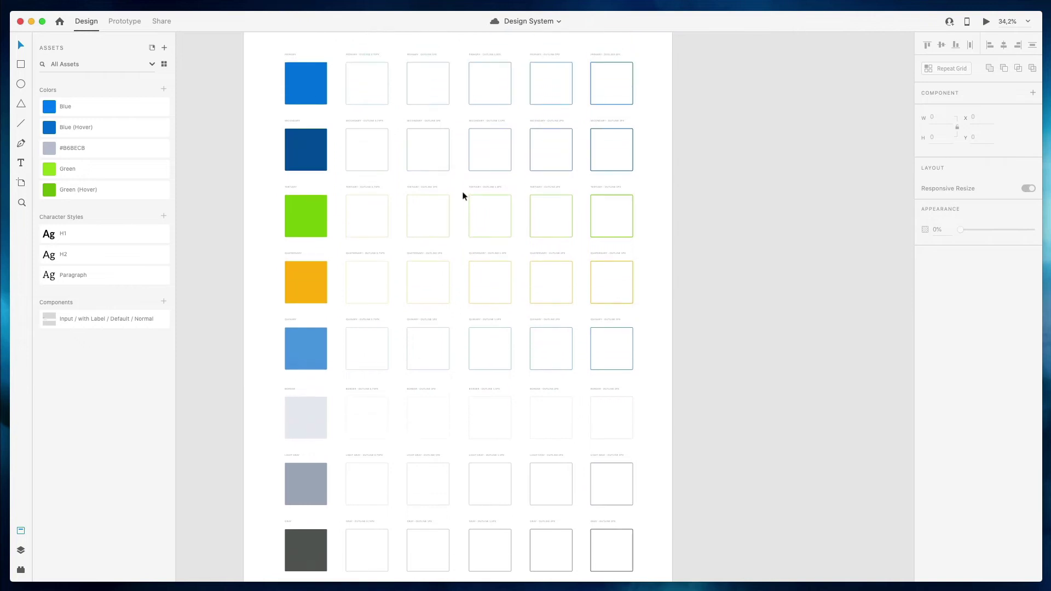
scroll(463, 196, up, 2)
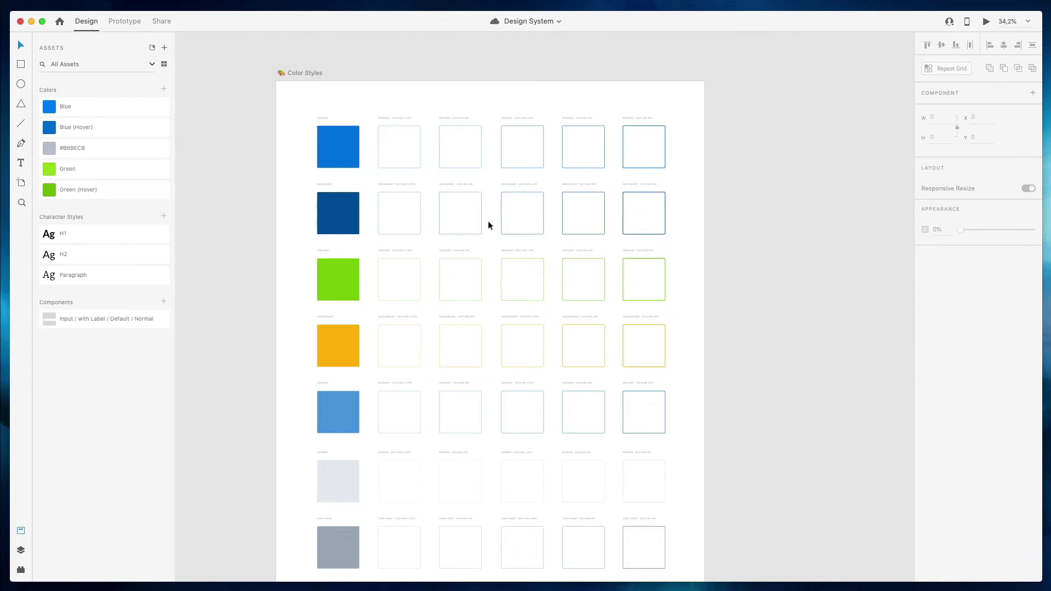
scroll(488, 222, left, 1)
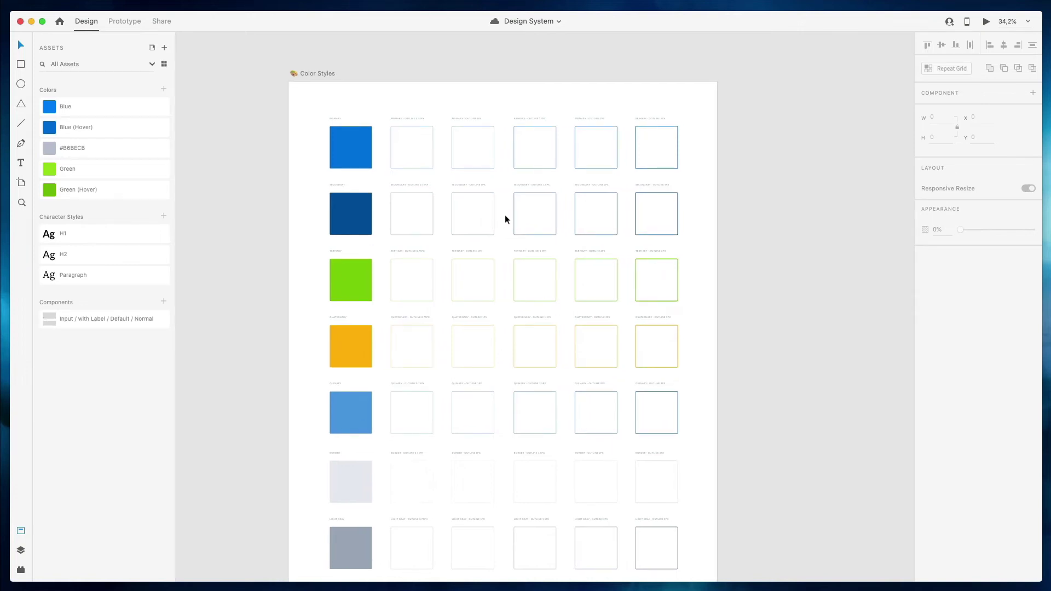
scroll(505, 216, down, 1)
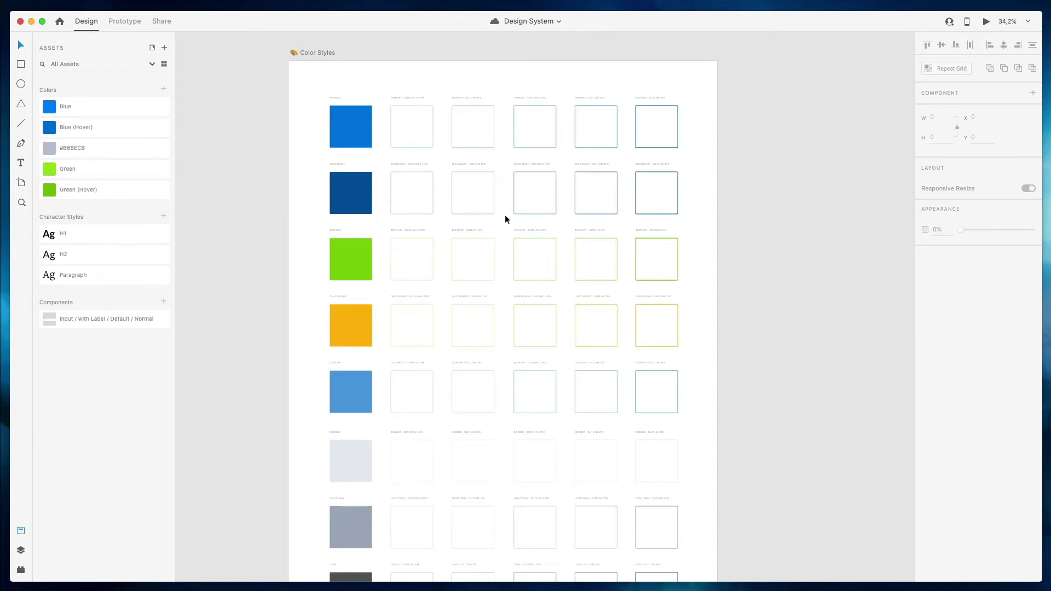
scroll(504, 219, up, 2)
click(357, 195)
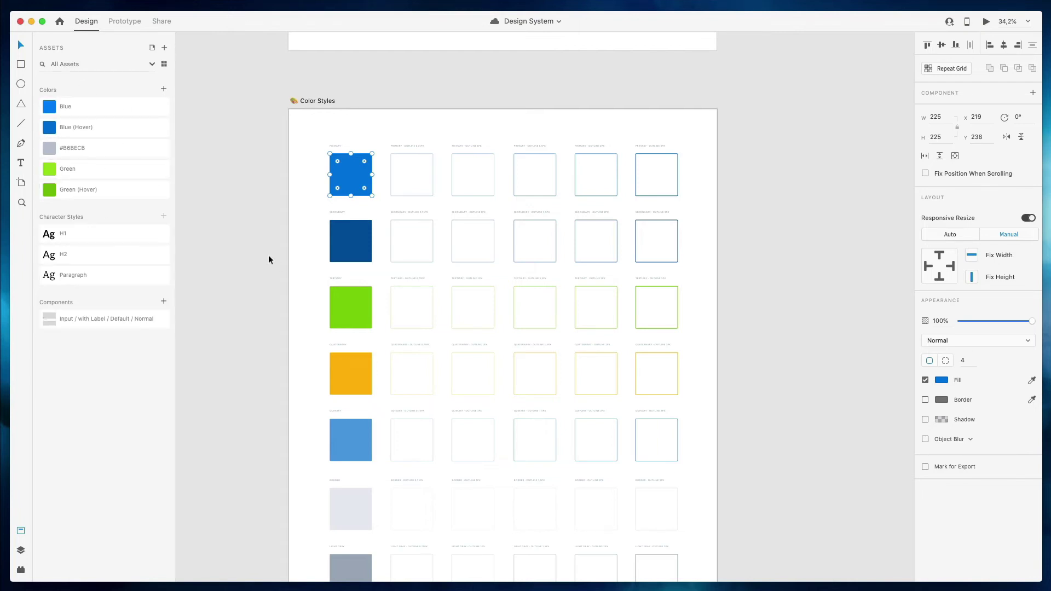
Deselect the Primary swatch and inspect the swatch rows and their outline variants
scroll(286, 251, down, 6)
scroll(286, 251, up, 2)
click(326, 207)
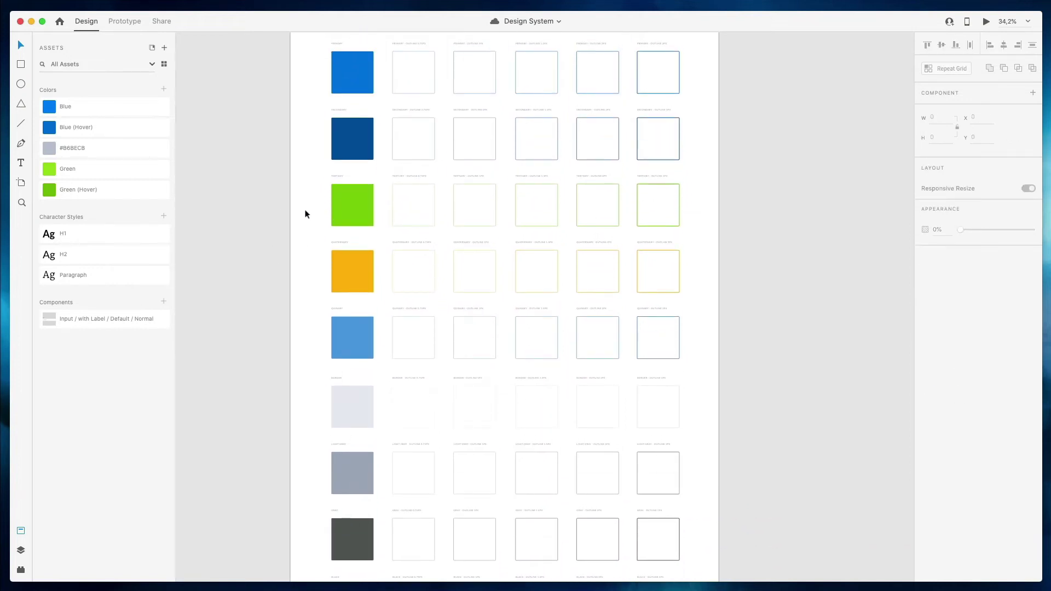
scroll(305, 207, up, 2)
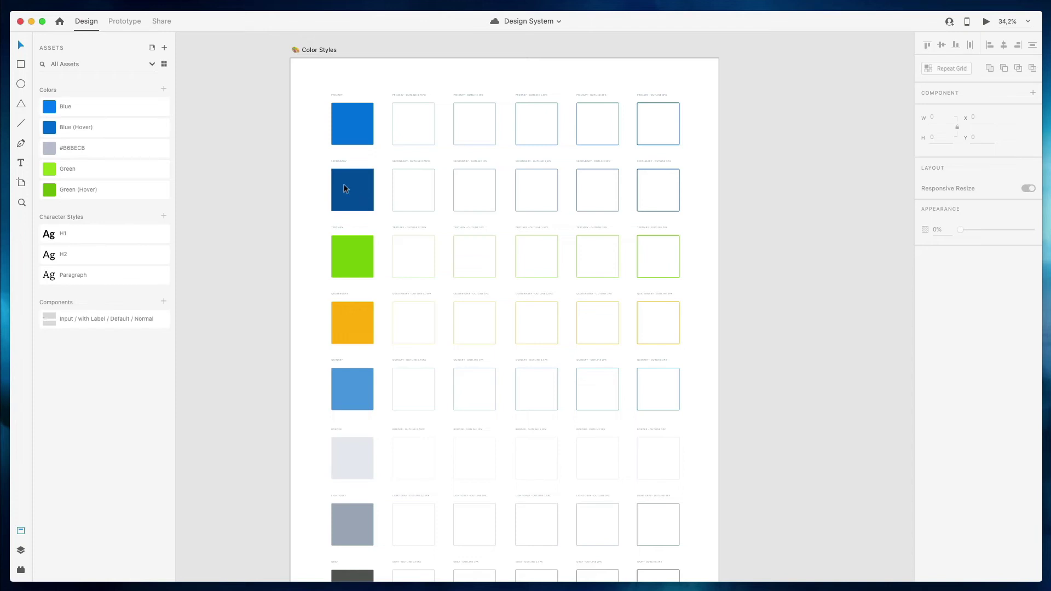
scroll(389, 109, up, 5)
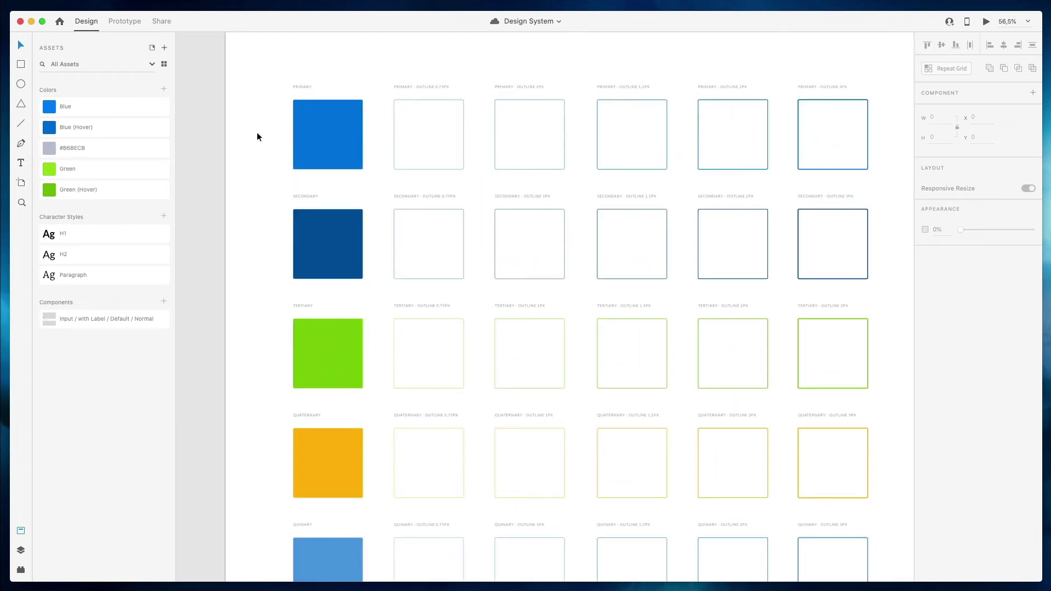
scroll(314, 113, down, 3)
scroll(314, 113, down, 2)
scroll(315, 114, down, 5)
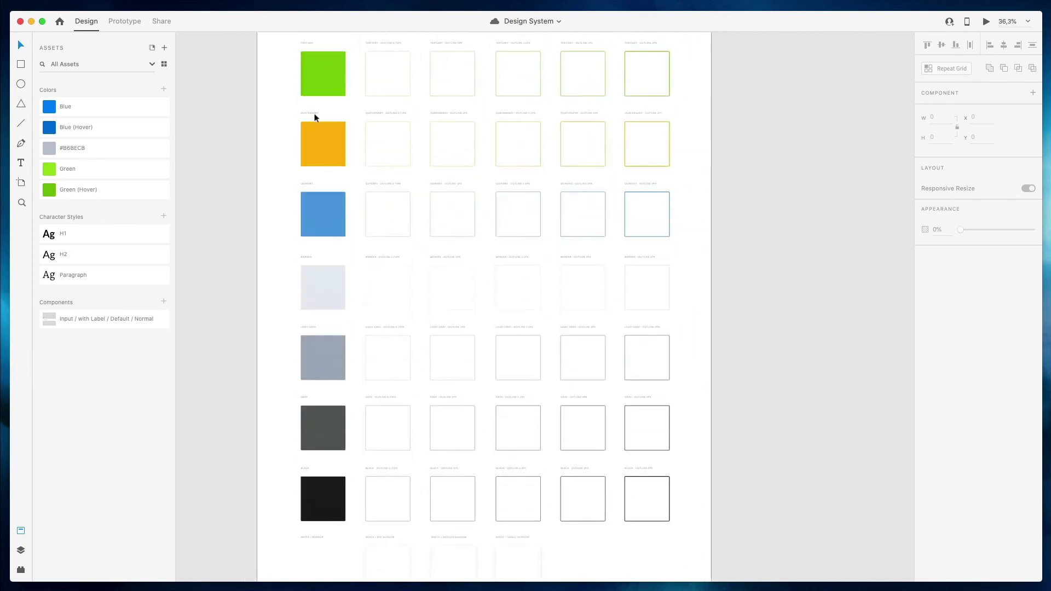
scroll(316, 117, down, 12)
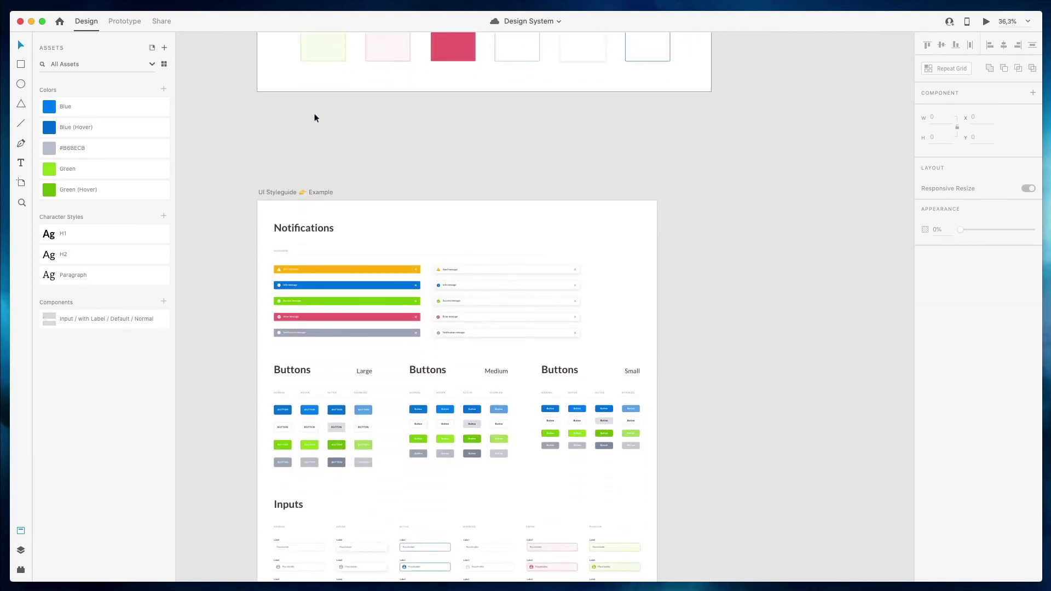
scroll(372, 164, down, 7)
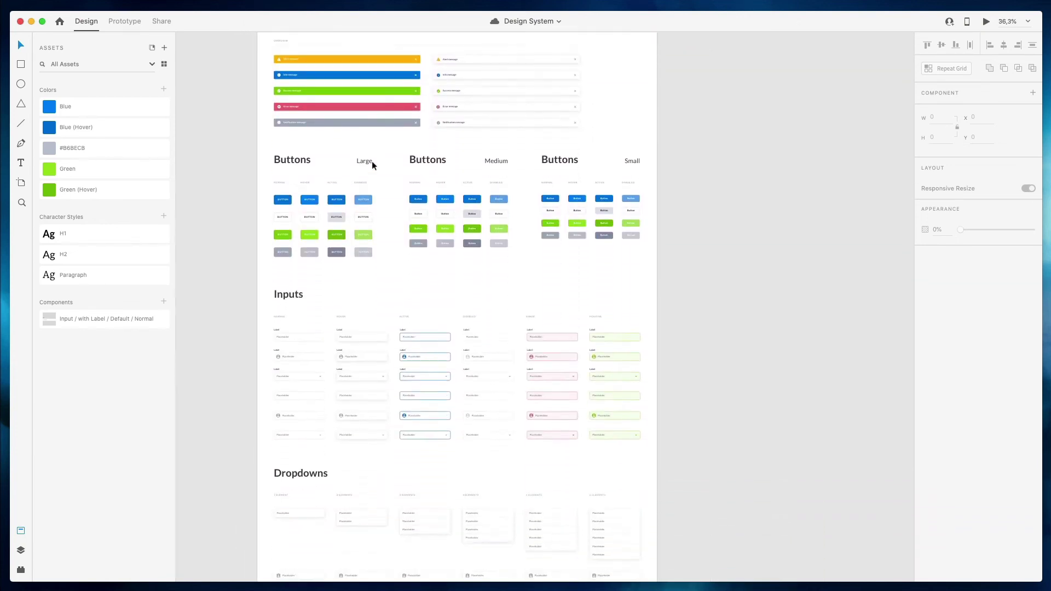
scroll(372, 164, down, 7)
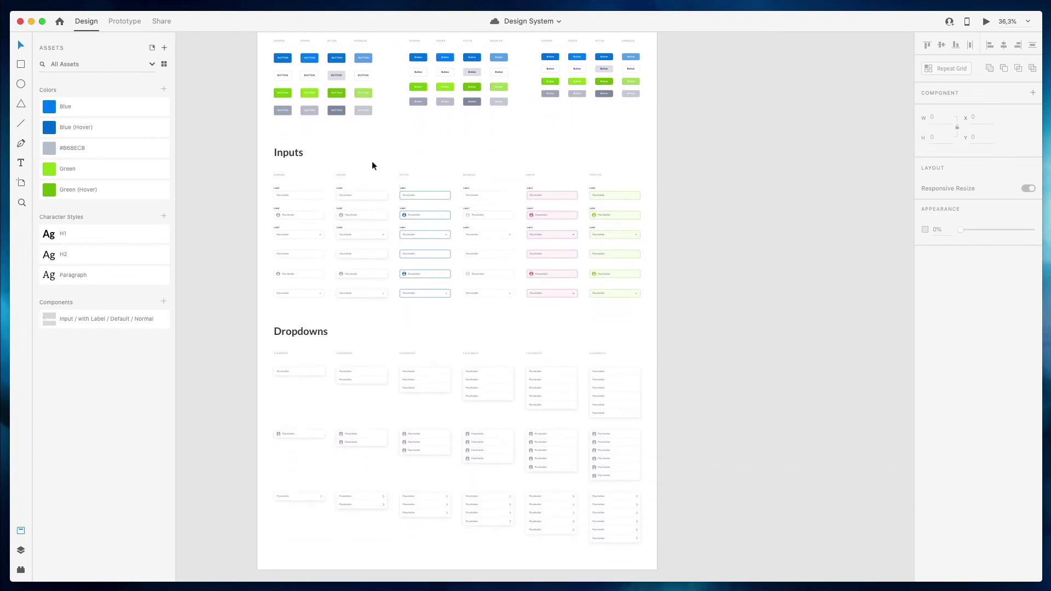
scroll(372, 164, down, 6)
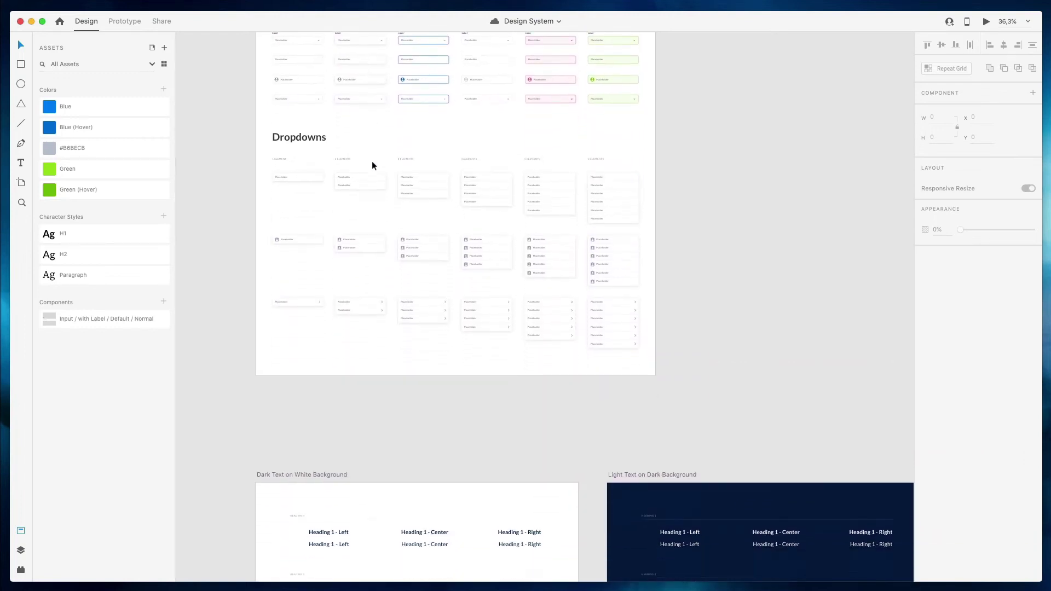
scroll(373, 166, down, 9)
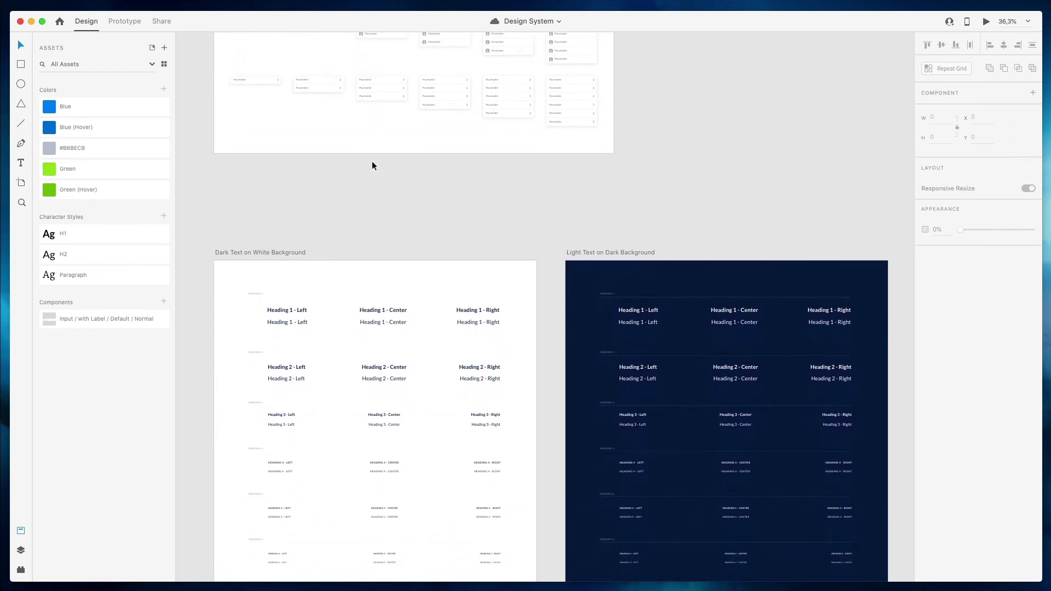
scroll(373, 165, down, 4)
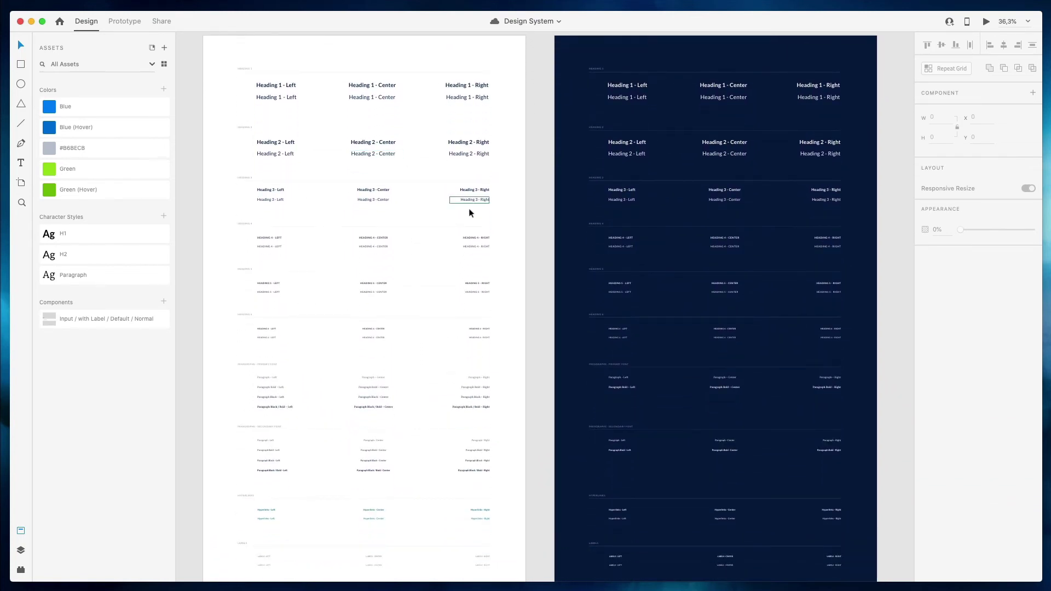
scroll(432, 181, down, 1)
scroll(430, 178, down, 6)
scroll(516, 221, down, 6)
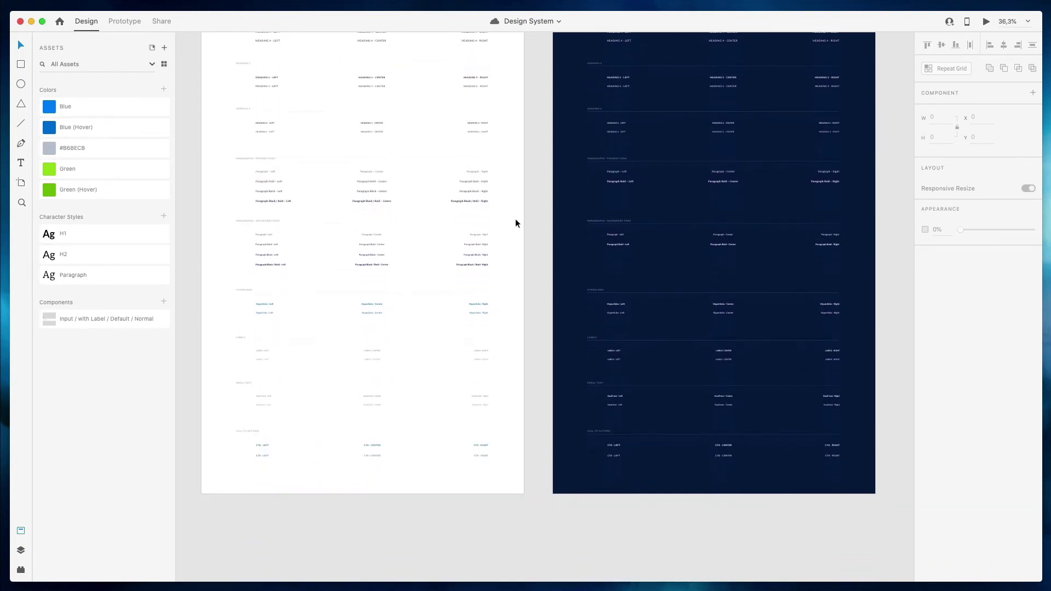
scroll(516, 223, up, 12)
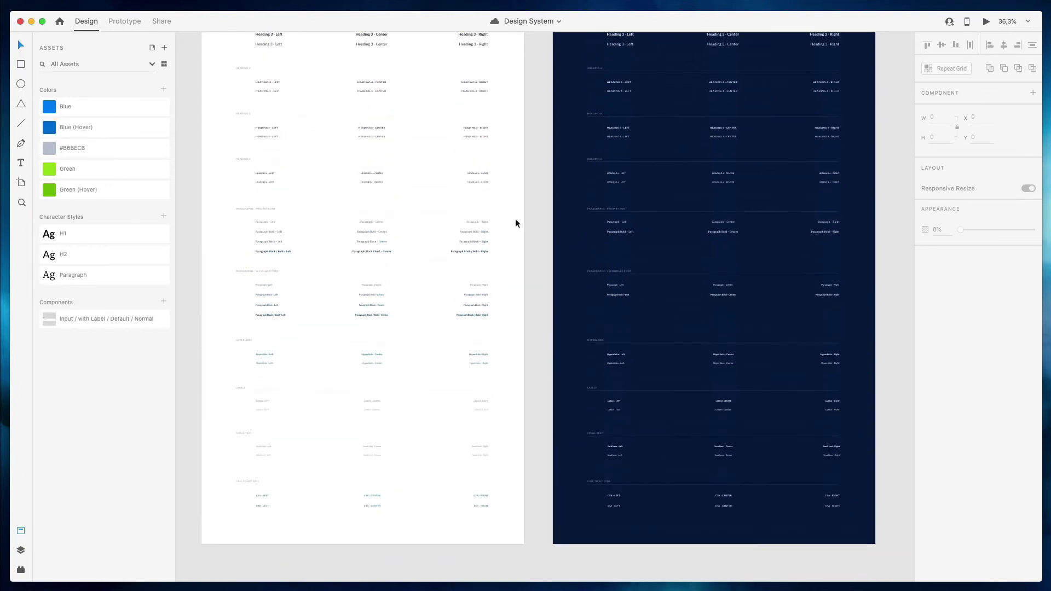
scroll(515, 223, up, 11)
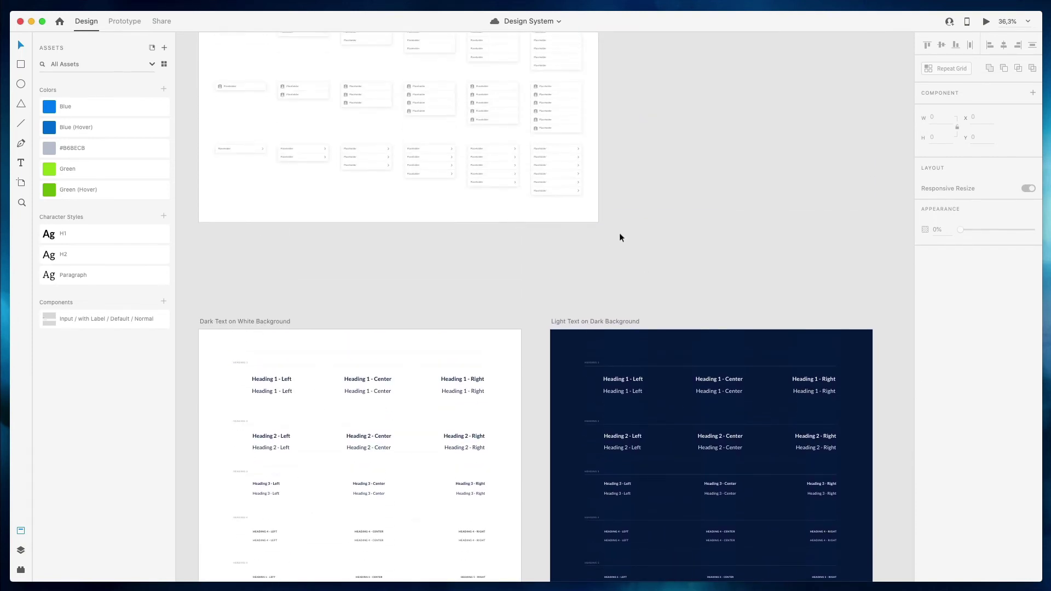
scroll(620, 234, up, 9)
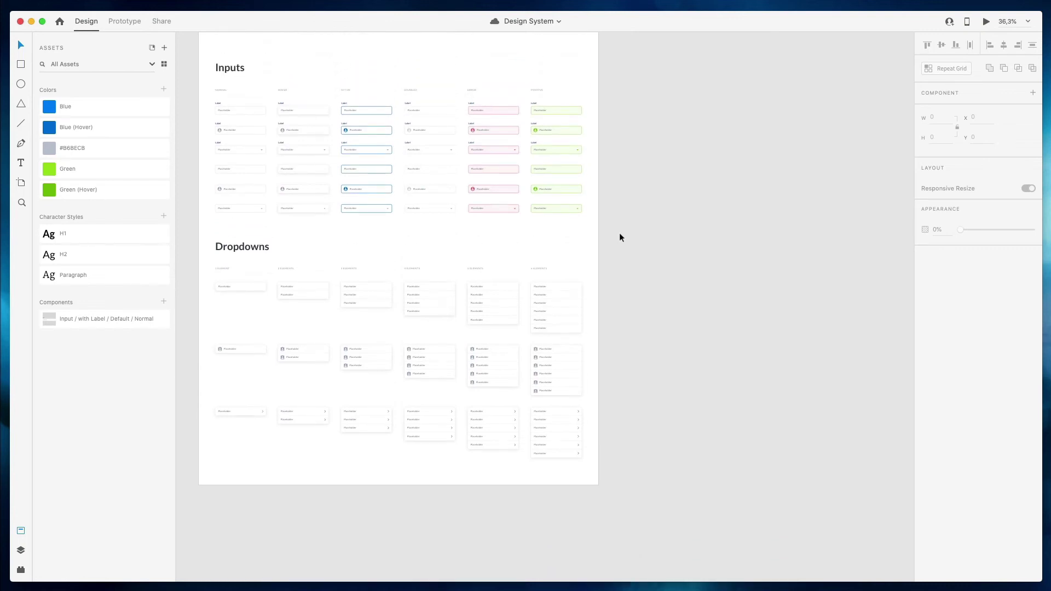
scroll(620, 234, up, 12)
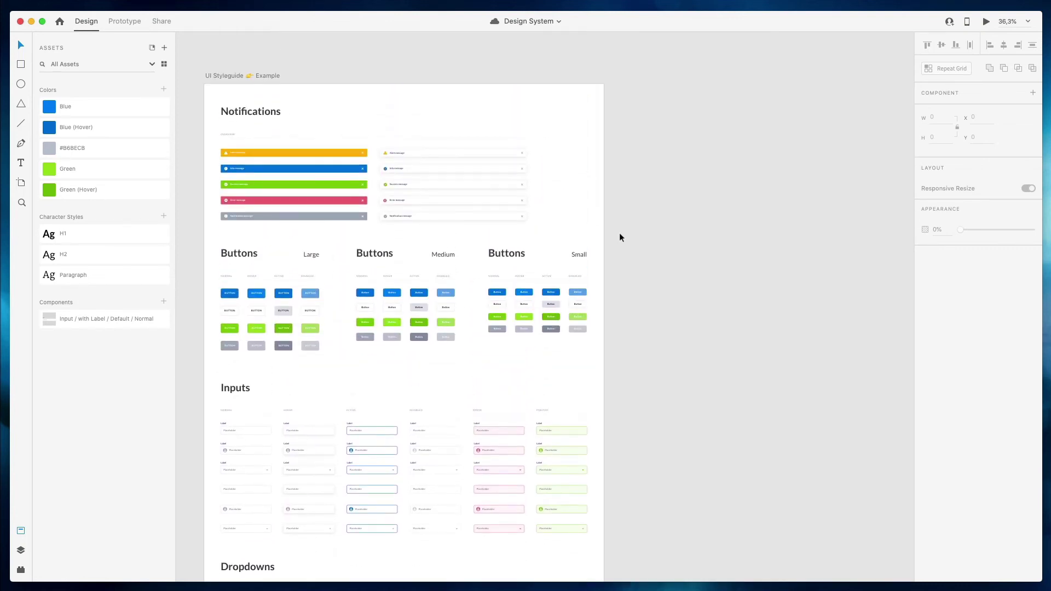
scroll(619, 237, up, 10)
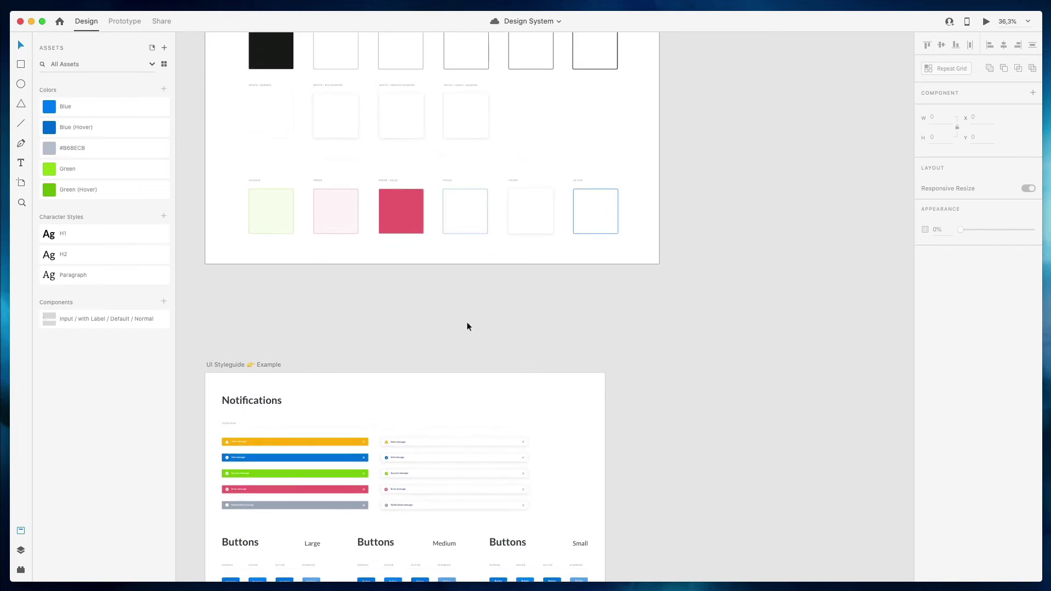
scroll(410, 294, left, 1)
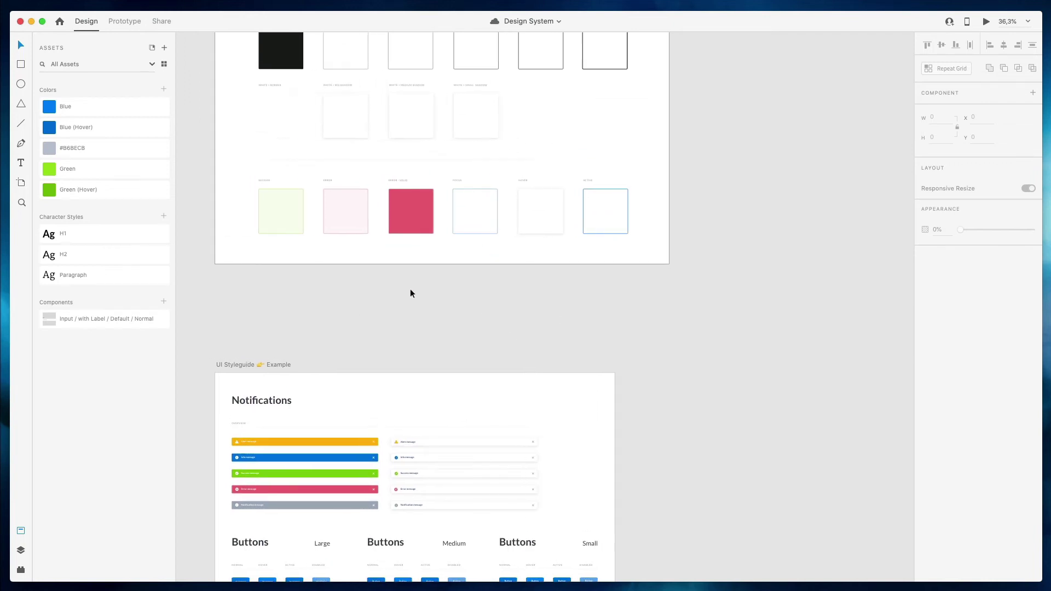
scroll(411, 294, up, 5)
scroll(396, 405, up, 12)
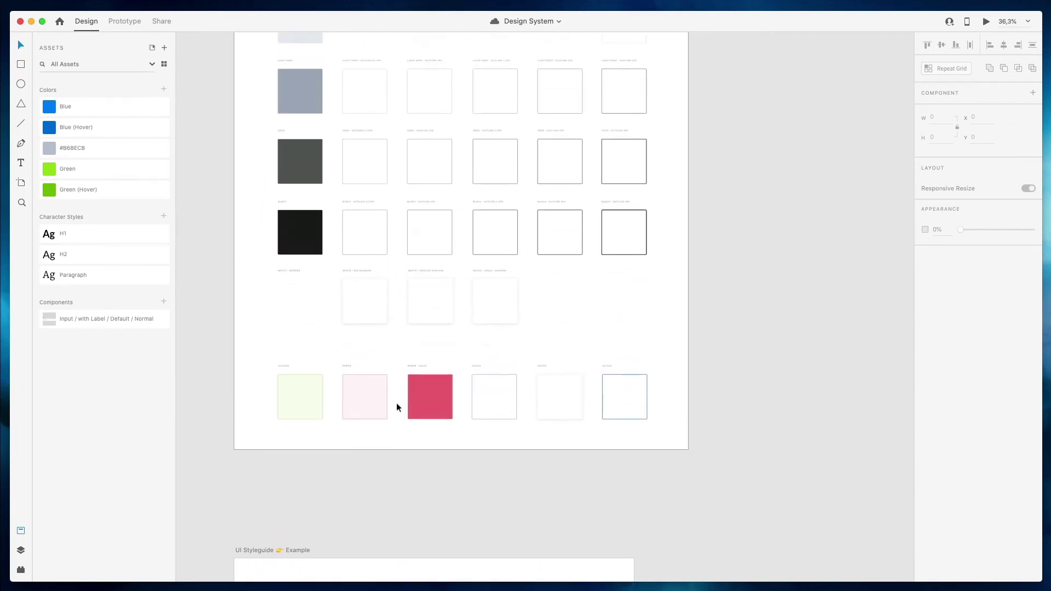
scroll(396, 403, up, 9)
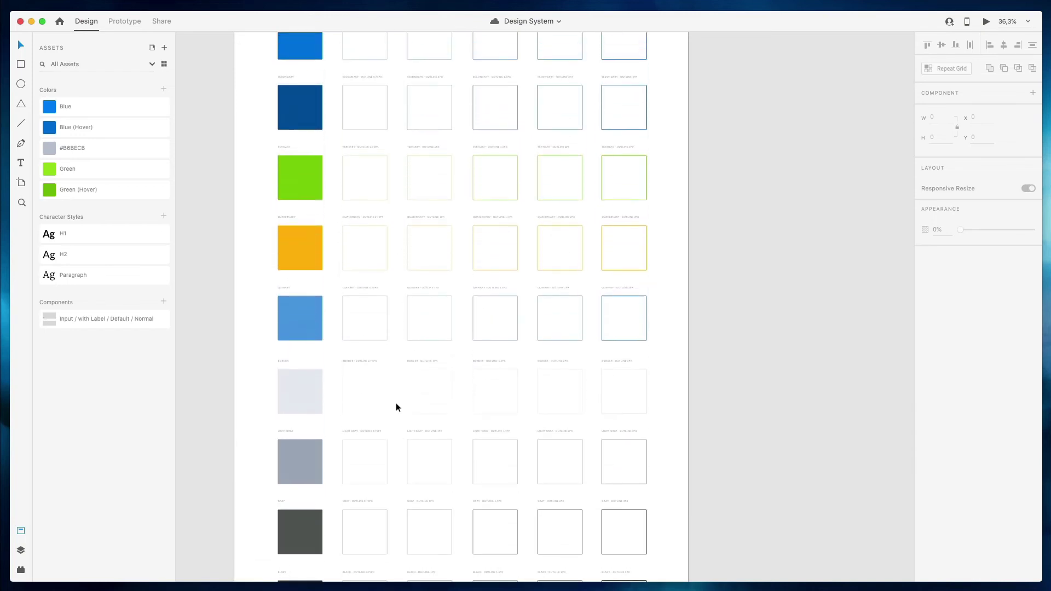
scroll(398, 404, left, 1)
scroll(398, 403, down, 1)
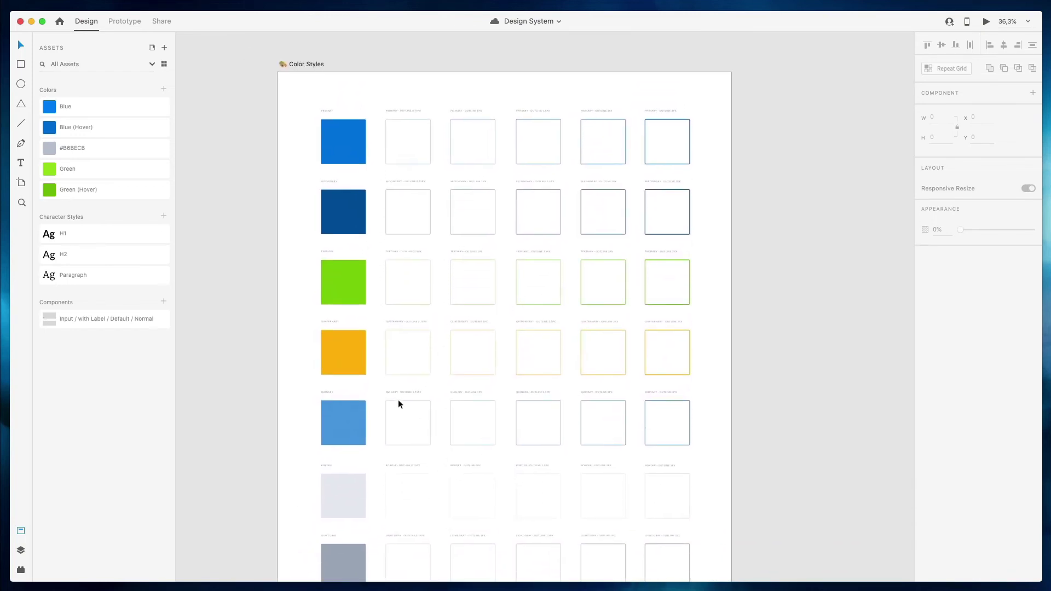
scroll(380, 194, up, 2)
scroll(379, 193, up, 5)
scroll(372, 187, right, 2)
scroll(303, 176, down, 1)
click(305, 177)
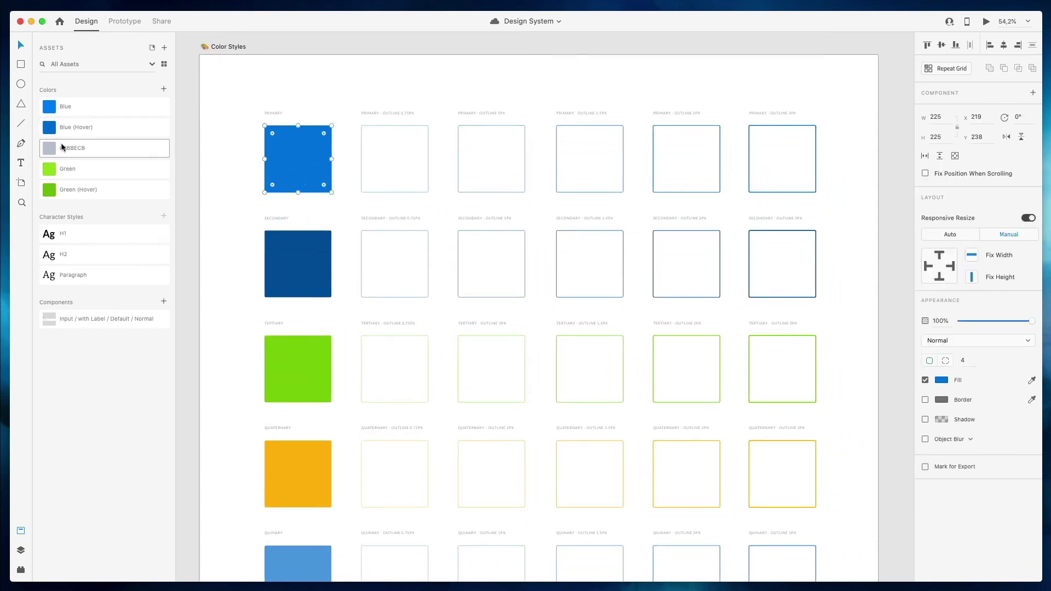
click(399, 128)
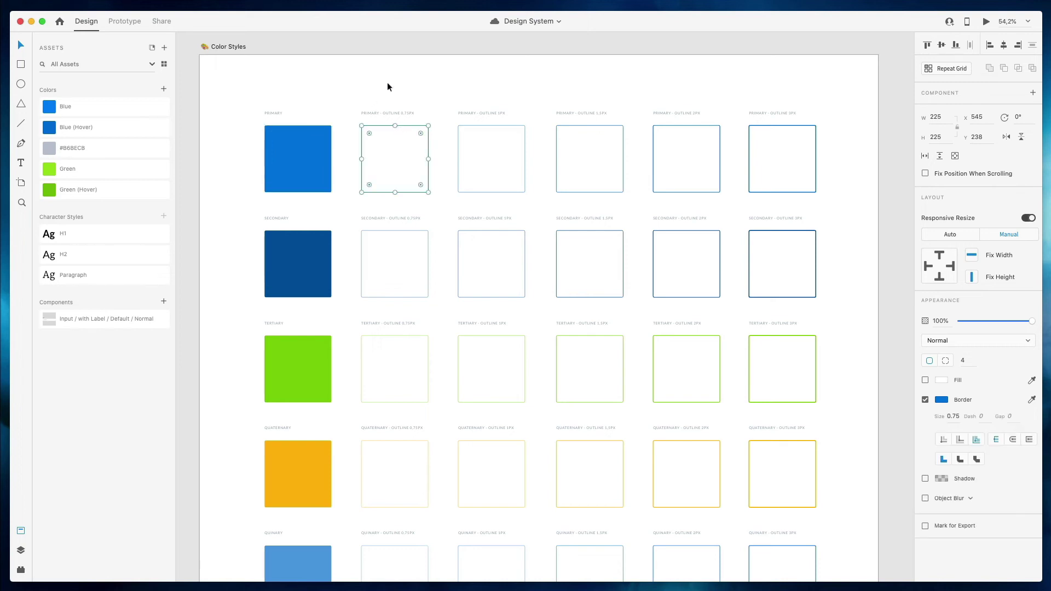
scroll(404, 117, up, 2)
scroll(404, 118, up, 2)
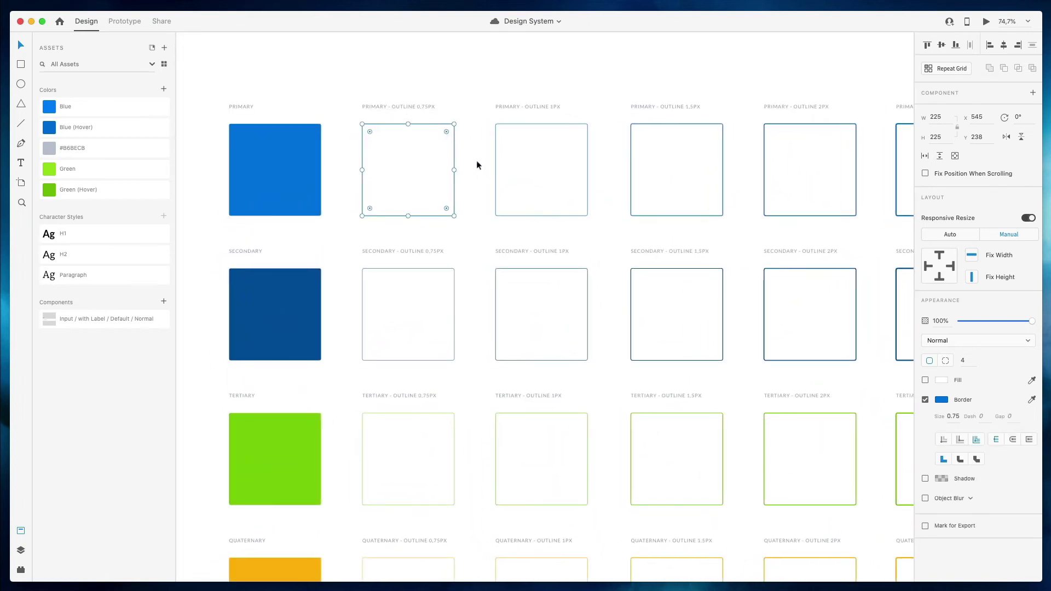
scroll(476, 162, down, 2)
scroll(476, 162, right, 2)
scroll(453, 172, up, 1)
scroll(453, 172, right, 1)
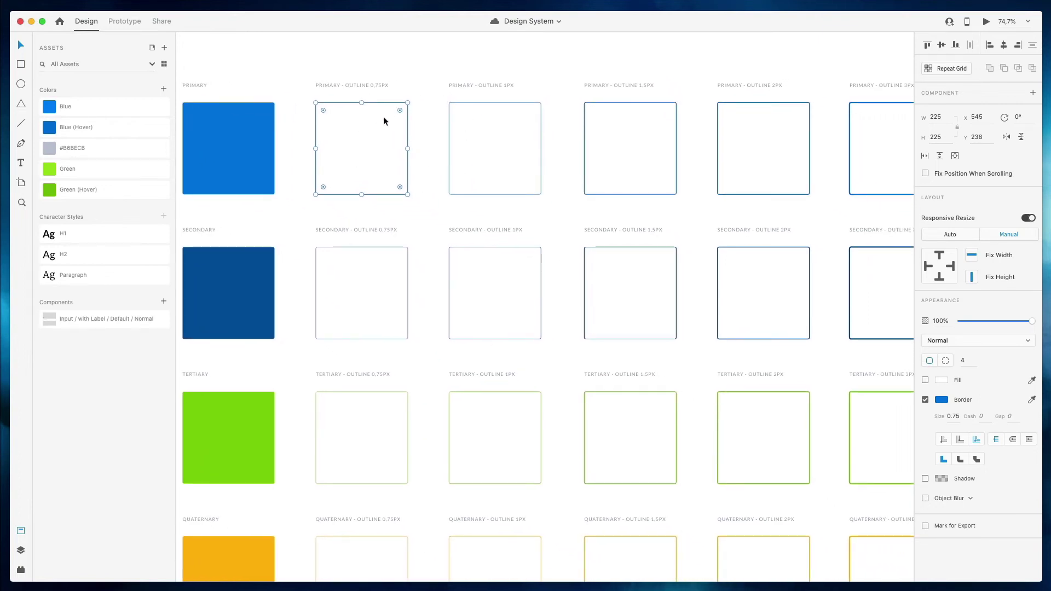
scroll(469, 123, right, 4)
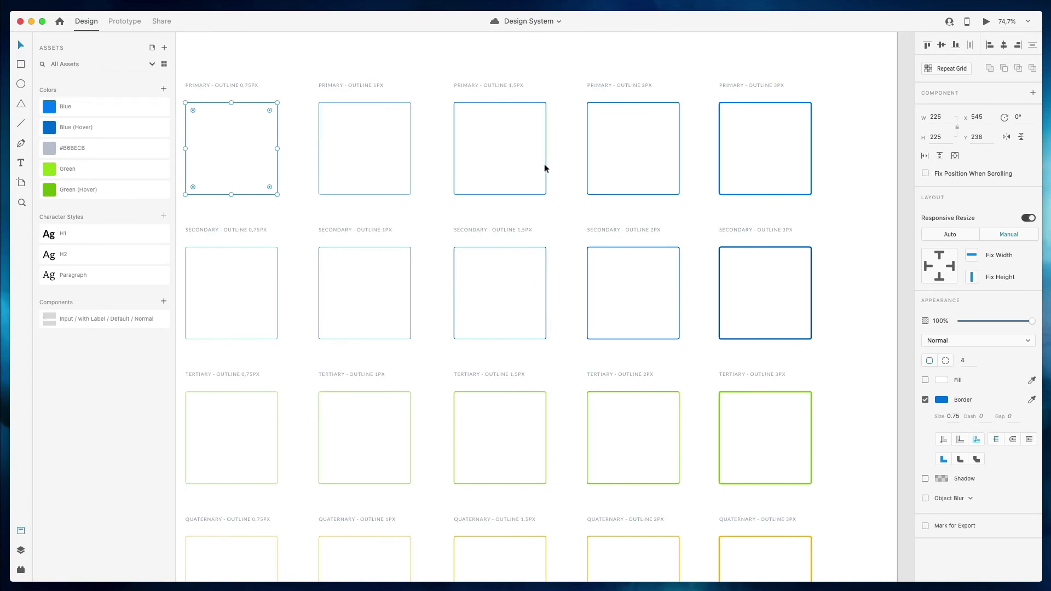
scroll(395, 160, left, 1)
scroll(395, 159, down, 1)
scroll(396, 161, left, 4)
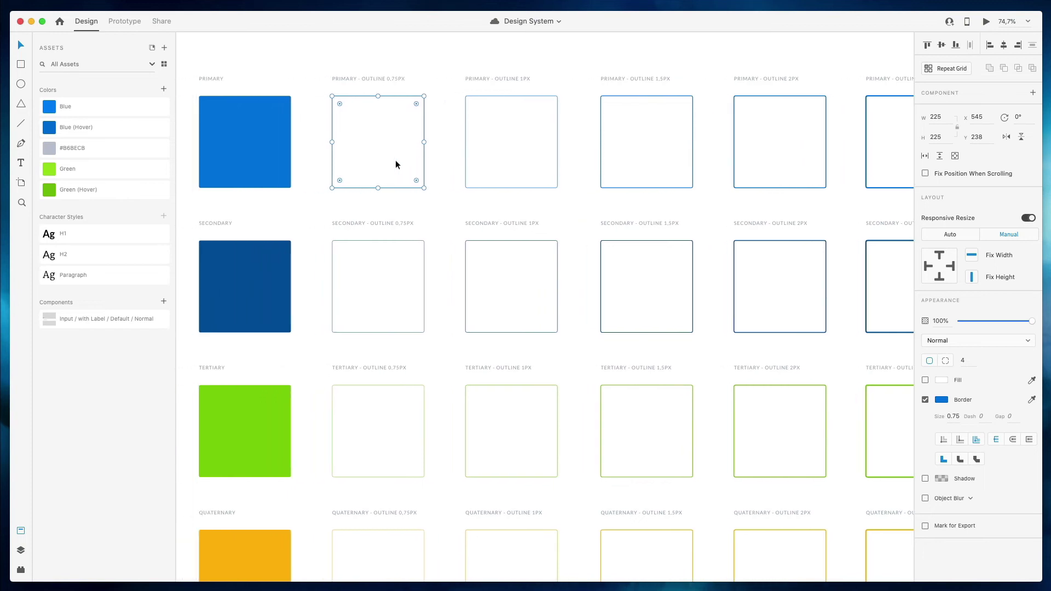
scroll(396, 164, down, 12)
scroll(395, 160, down, 4)
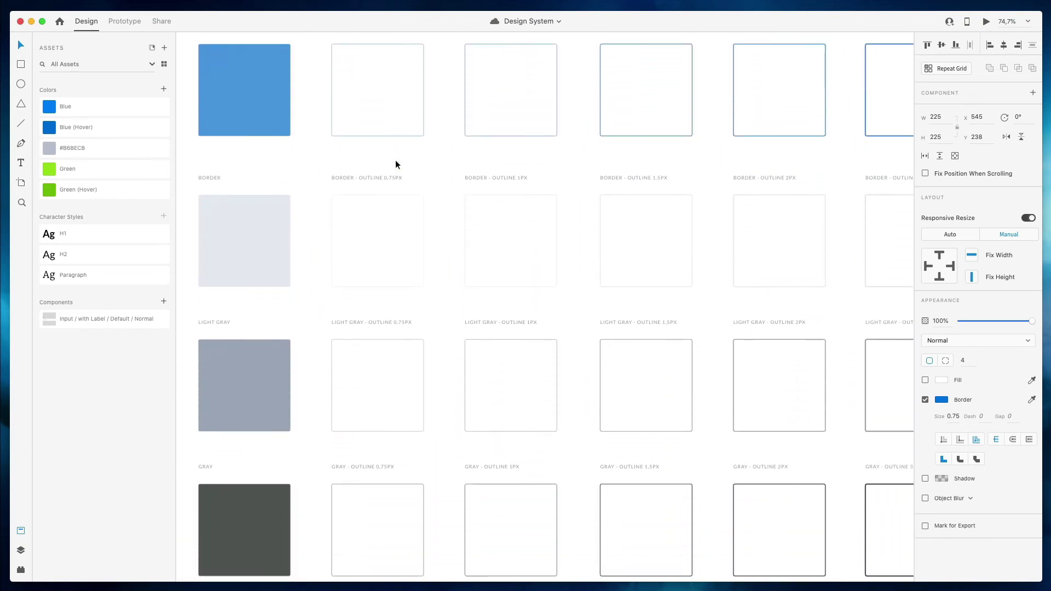
scroll(323, 238, down, 6)
scroll(323, 240, down, 15)
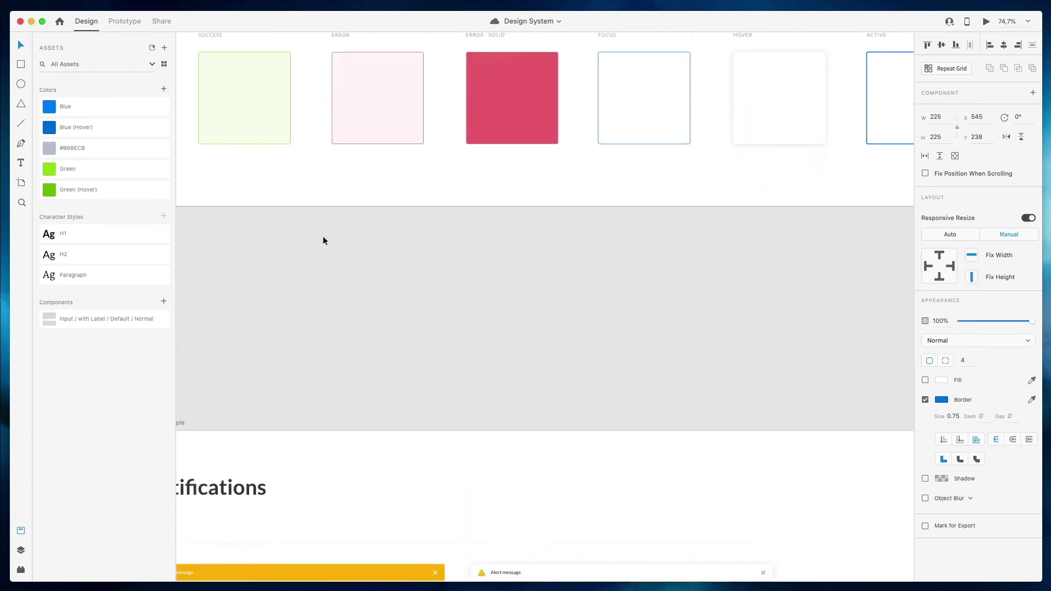
scroll(323, 240, down, 4)
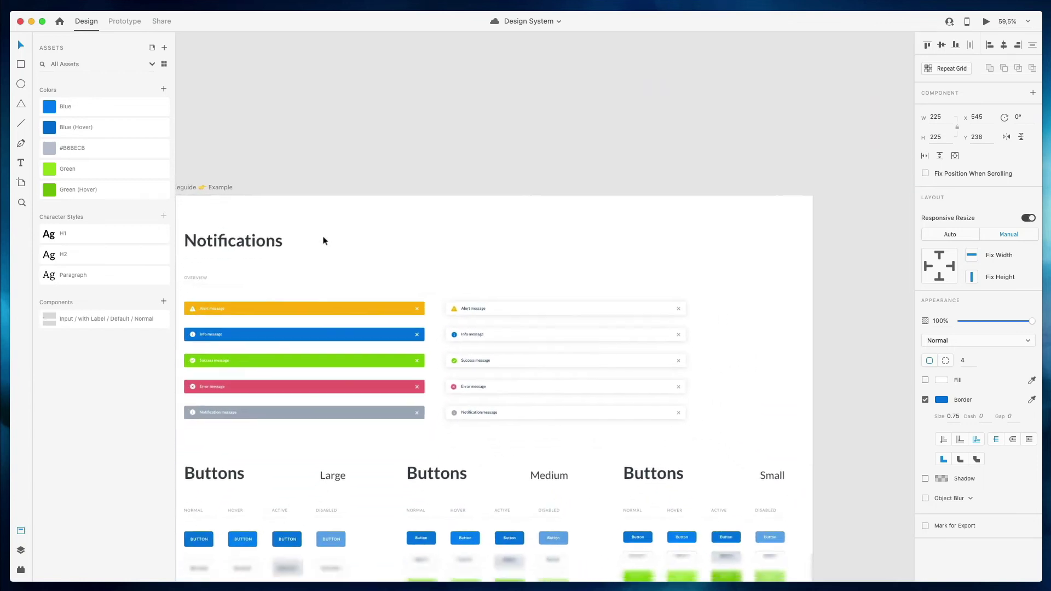
scroll(323, 239, down, 2)
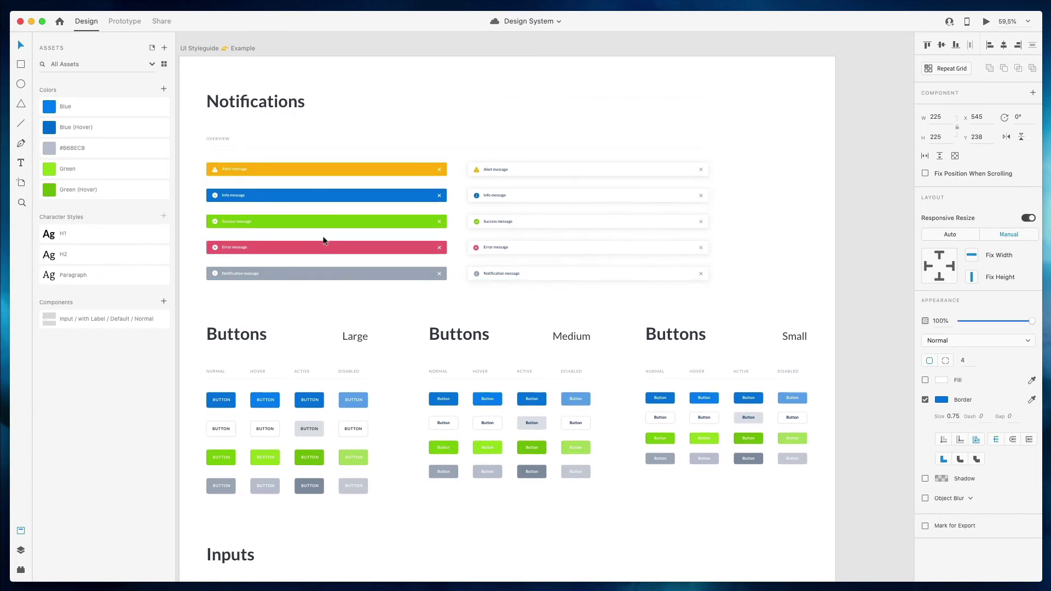
scroll(323, 239, down, 4)
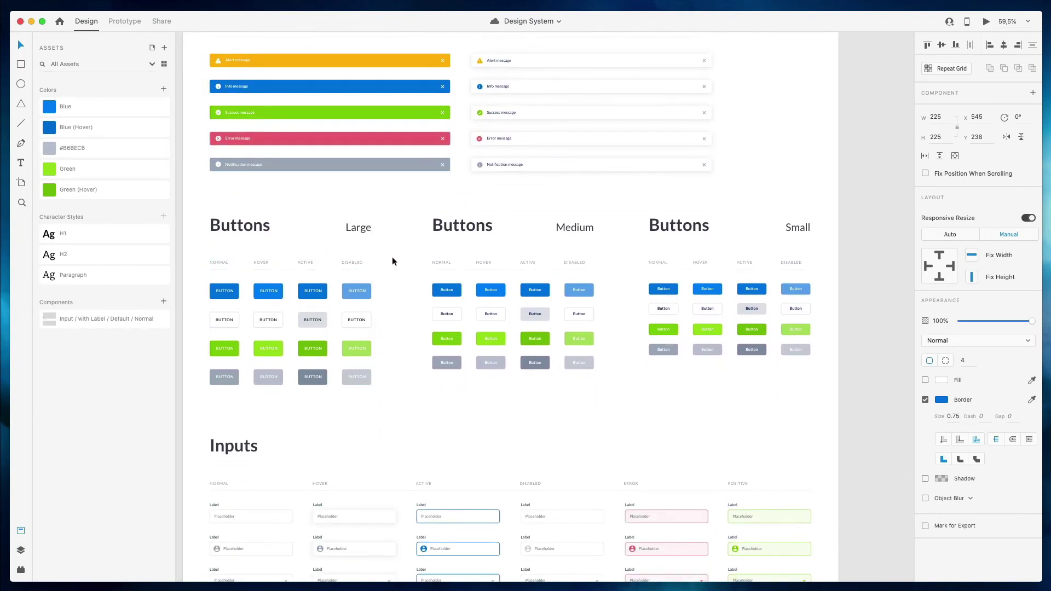
scroll(392, 257, down, 2)
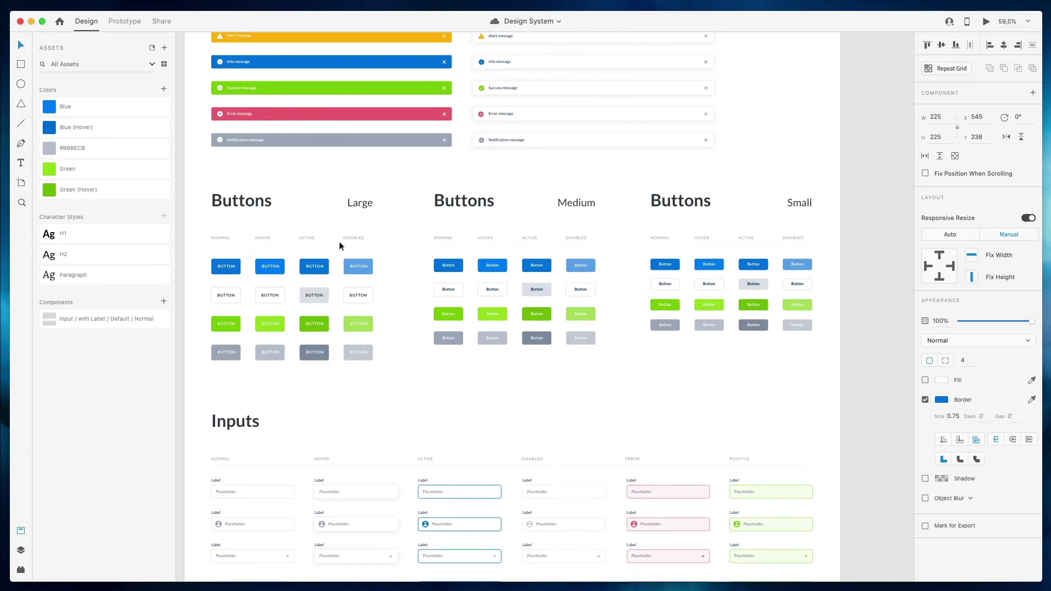
scroll(400, 243, down, 8)
scroll(401, 243, down, 20)
scroll(400, 245, down, 13)
scroll(400, 246, up, 5)
scroll(401, 246, left, 3)
scroll(400, 246, down, 2)
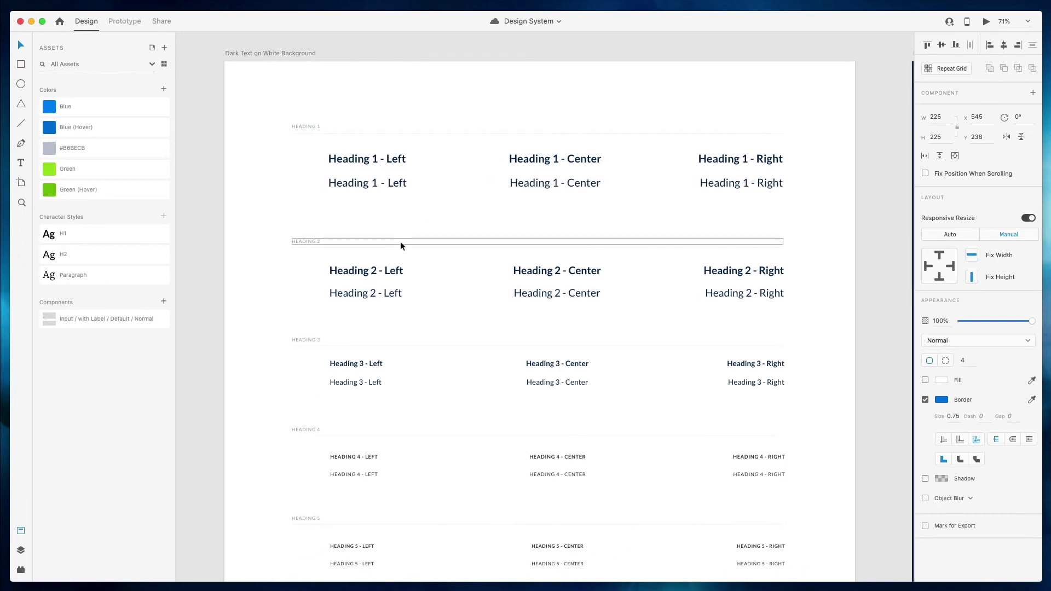
scroll(453, 230, up, 2)
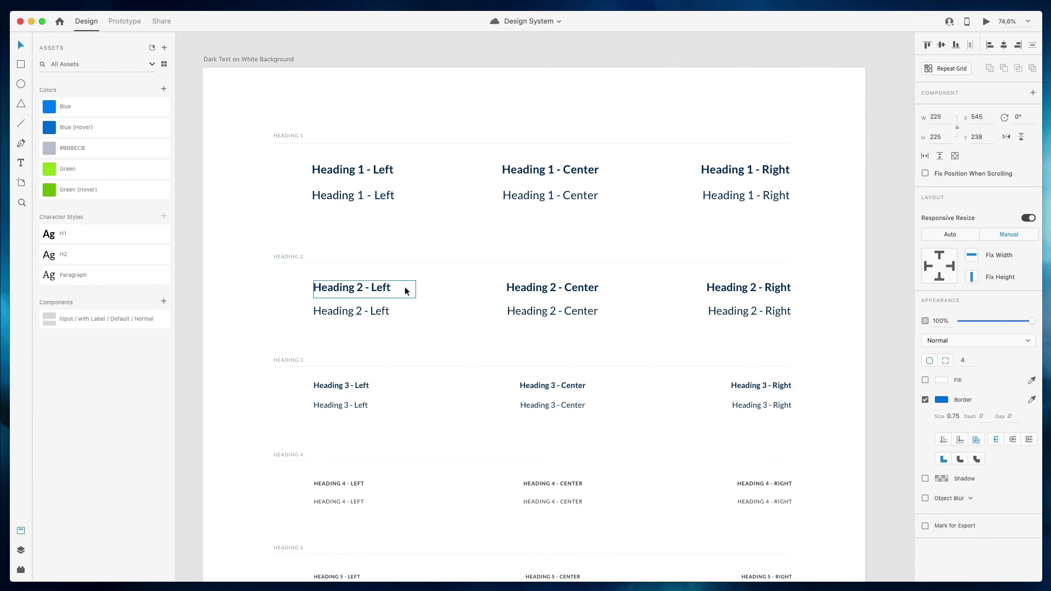
scroll(422, 300, right, 2)
scroll(422, 301, down, 10)
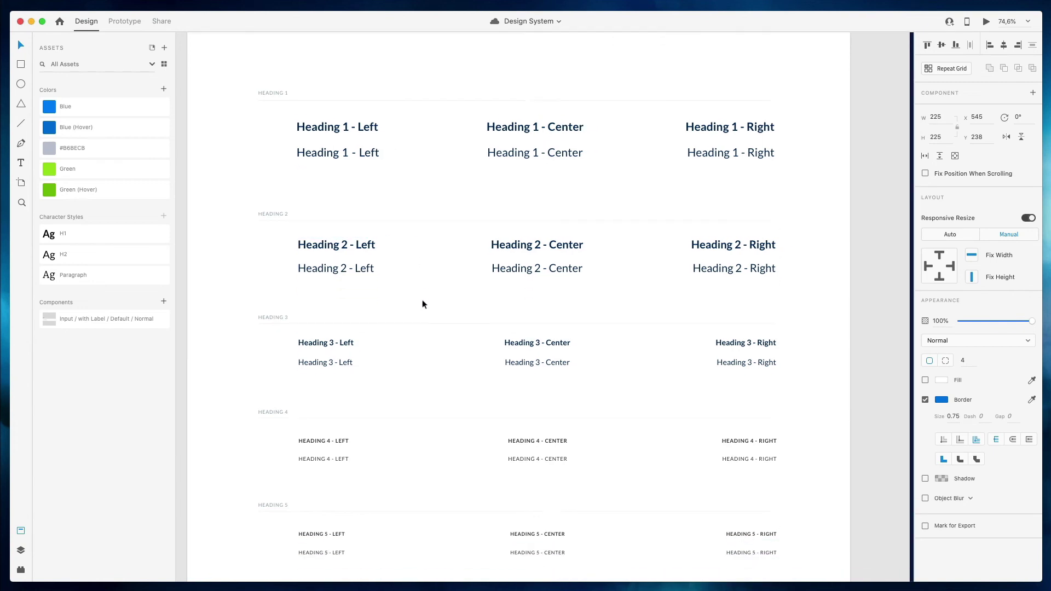
scroll(422, 300, down, 4)
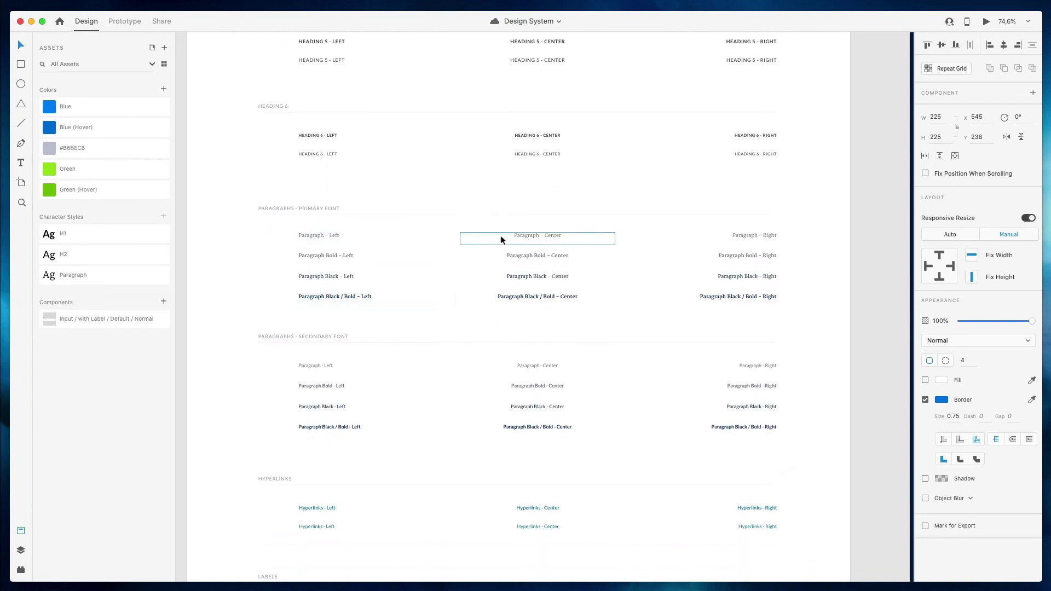
scroll(722, 241, right, 15)
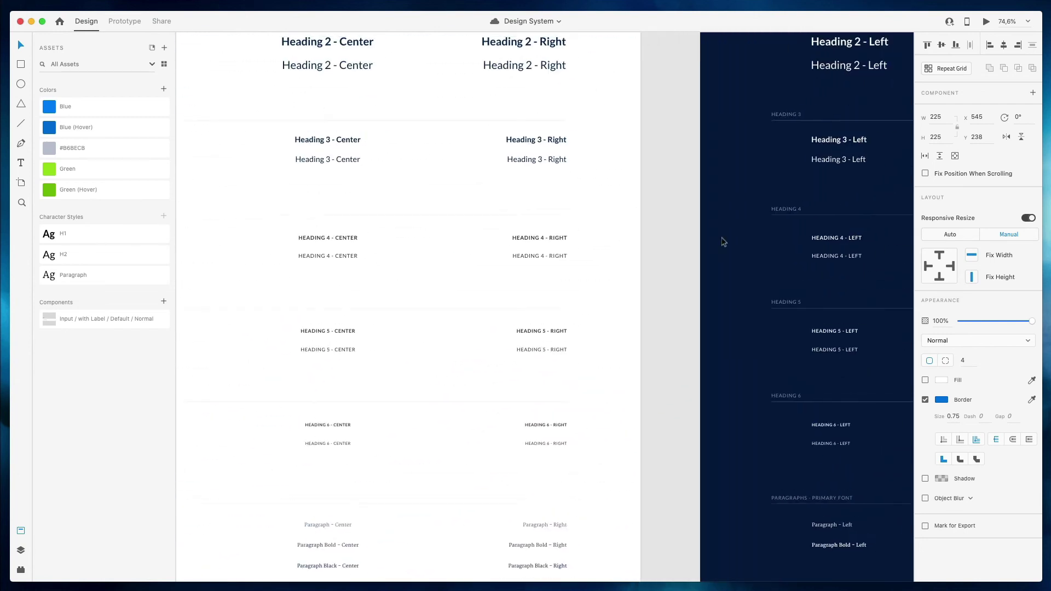
scroll(722, 241, up, 4)
scroll(721, 241, right, 3)
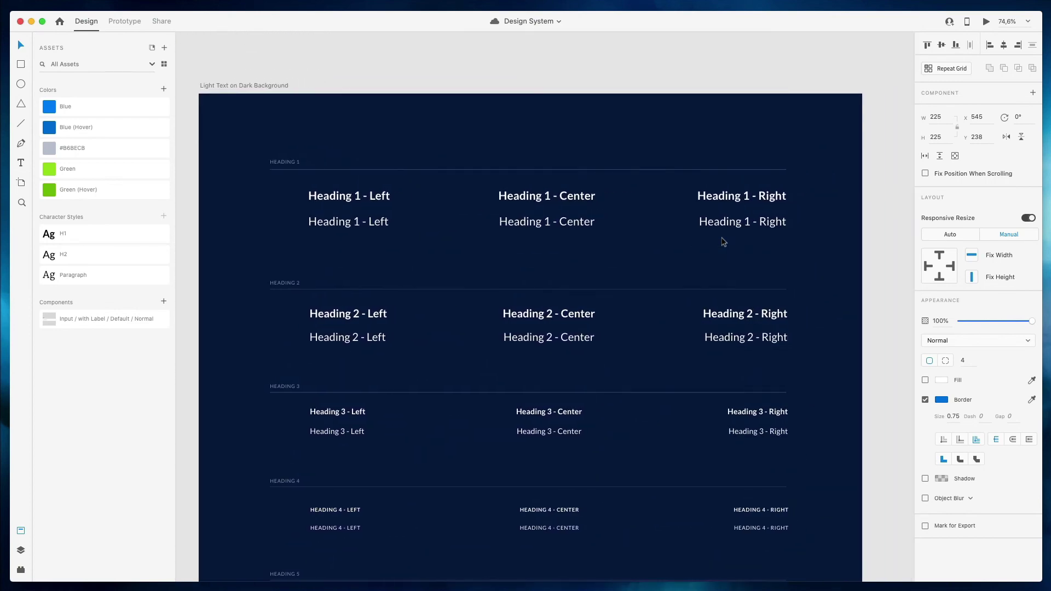
scroll(722, 241, down, 9)
scroll(723, 242, down, 4)
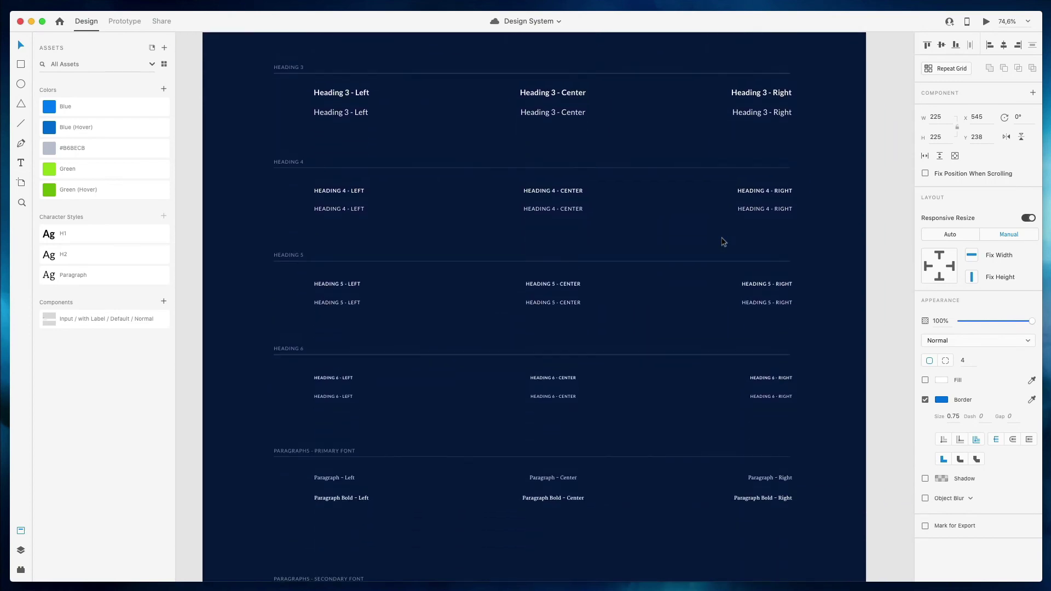
scroll(724, 241, down, 3)
scroll(724, 241, down, 2)
scroll(724, 241, left, 10)
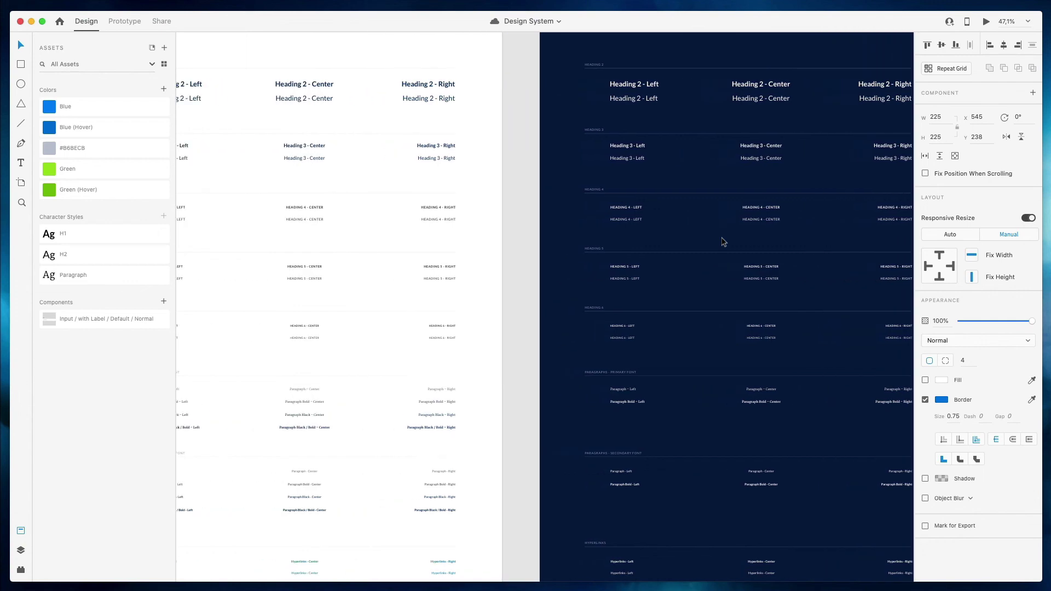
scroll(724, 241, right, 2)
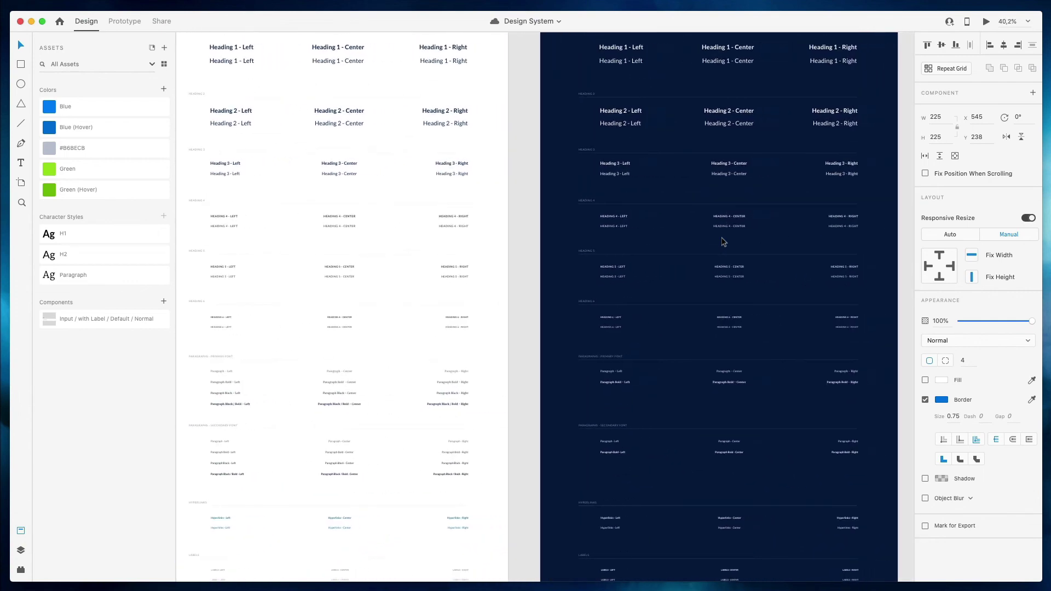
scroll(724, 241, up, 3)
scroll(723, 242, left, 2)
scroll(723, 242, down, 5)
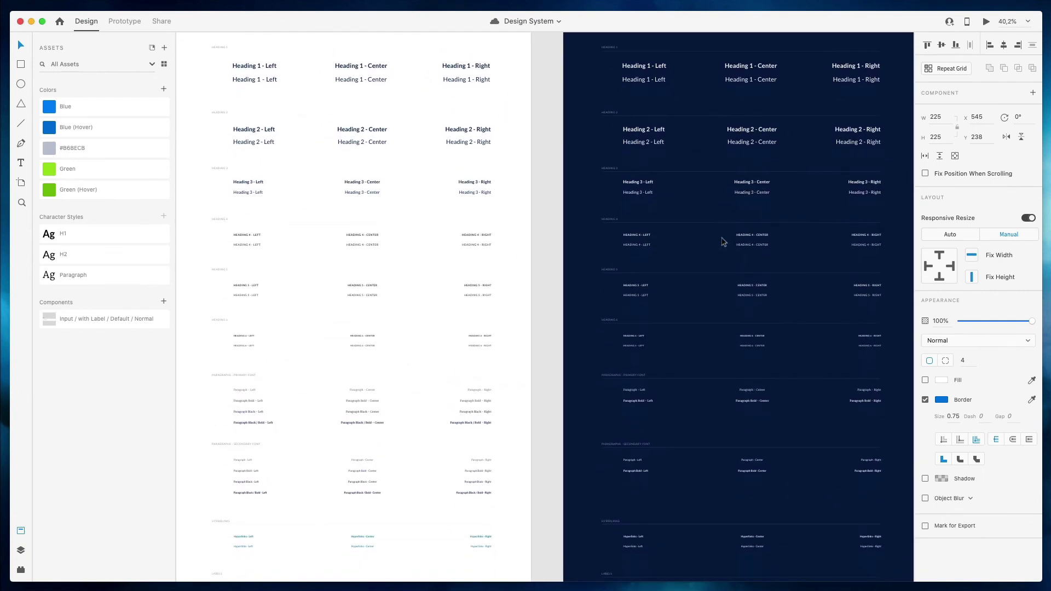
scroll(723, 242, down, 2)
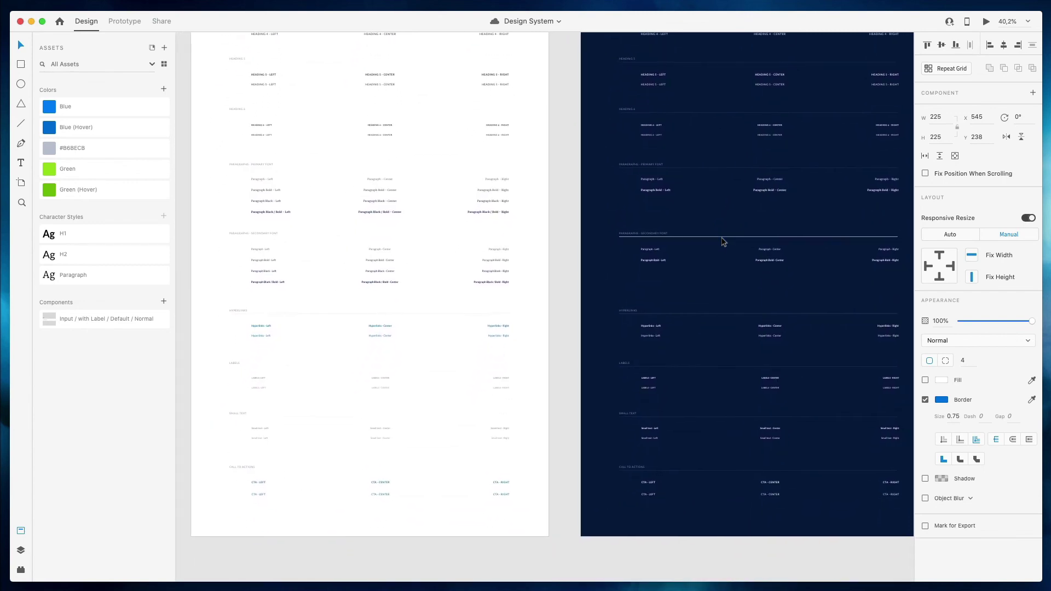
scroll(724, 242, up, 8)
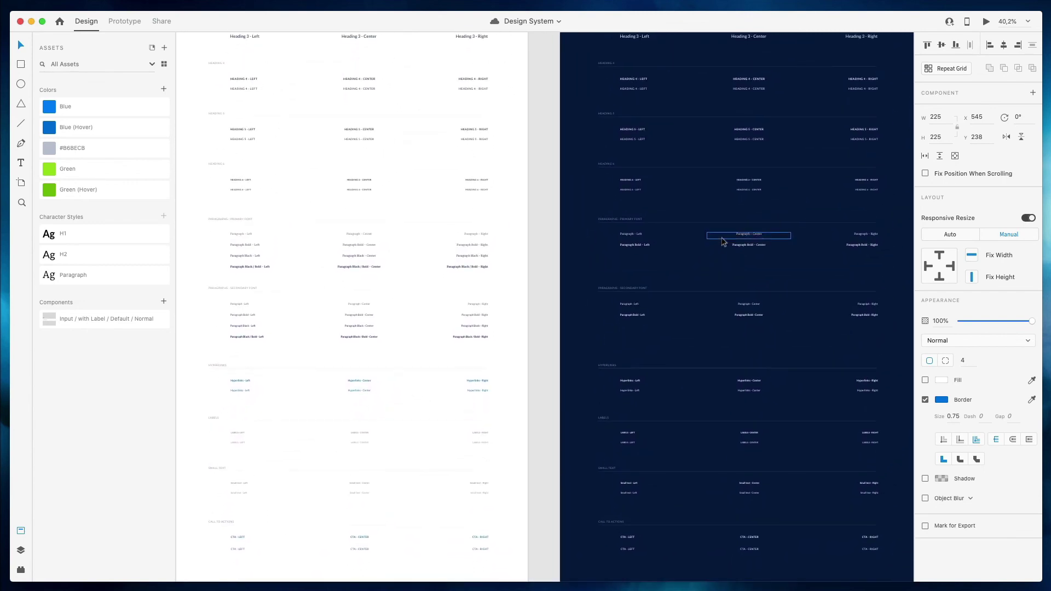
scroll(305, 199, up, 15)
Zoom out to about 7% to show every artboard, with nothing selected
scroll(305, 200, up, 3)
scroll(305, 200, down, 6)
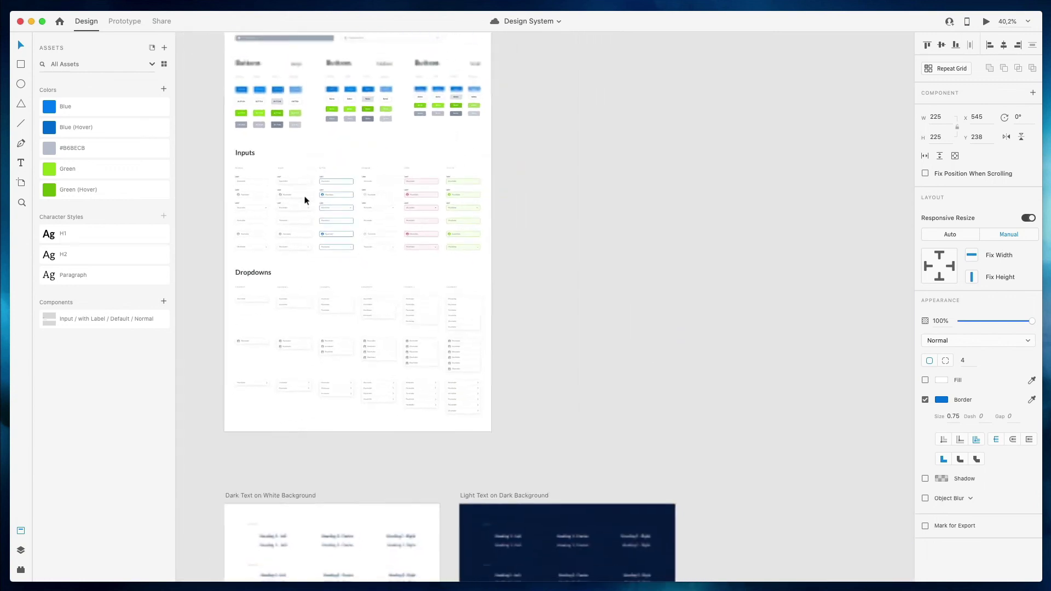
scroll(305, 200, up, 3)
scroll(305, 199, down, 4)
scroll(305, 200, up, 3)
click(324, 197)
scroll(352, 201, down, 3)
scroll(352, 201, left, 3)
scroll(342, 199, down, 2)
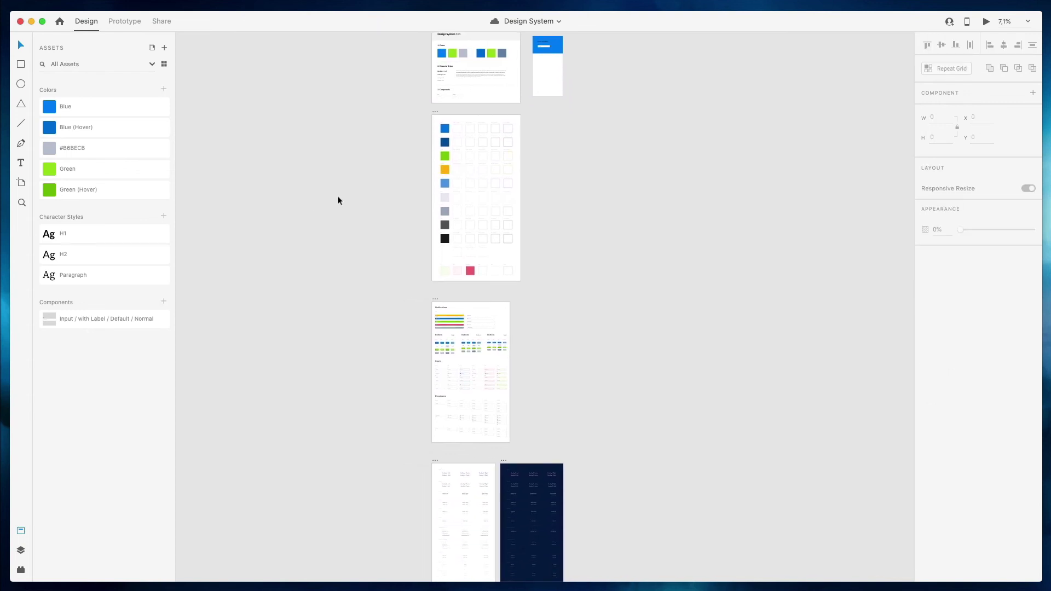
scroll(335, 196, up, 1)
scroll(373, 171, up, 3)
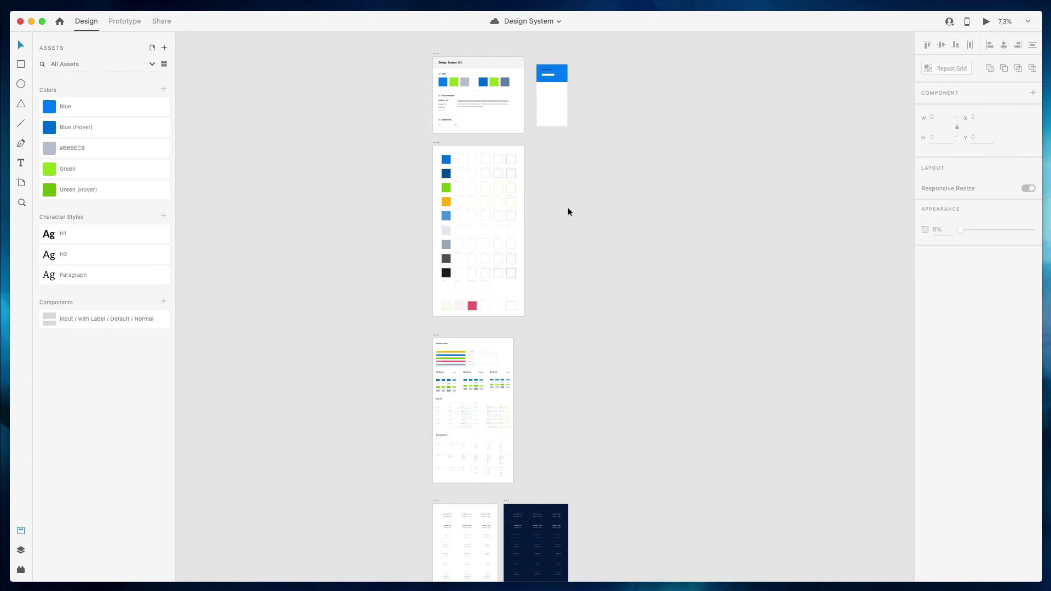
scroll(551, 187, down, 1)
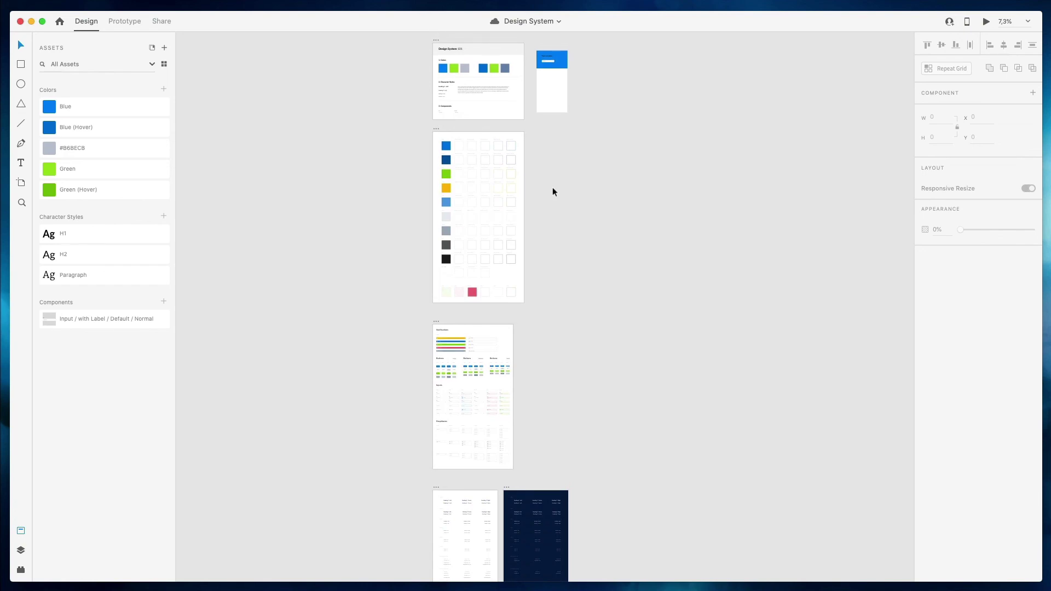